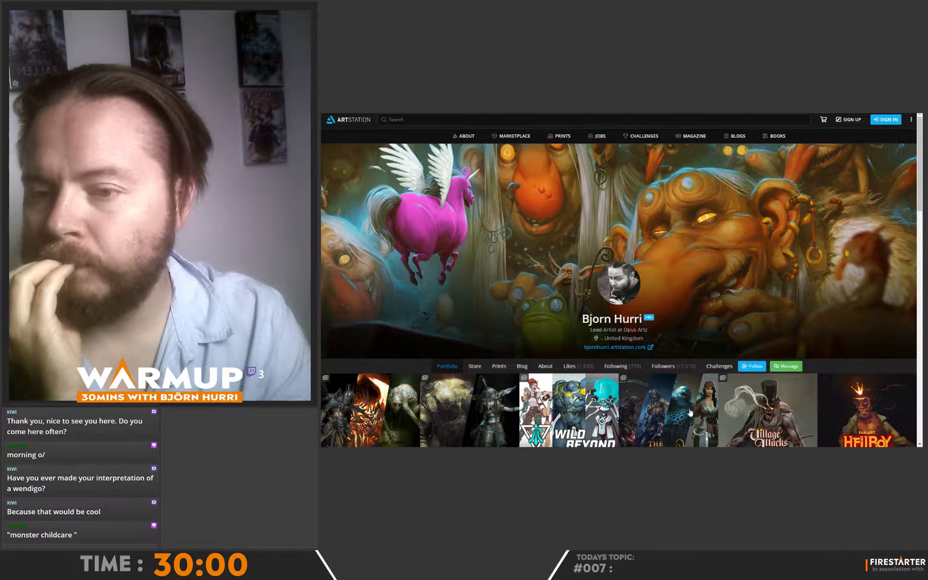
# Browse the portfolio's Village Attacks concept art dump and examine its character and creature designs down to the antlered monster.
pyautogui.scroll(-3, 683, 340)
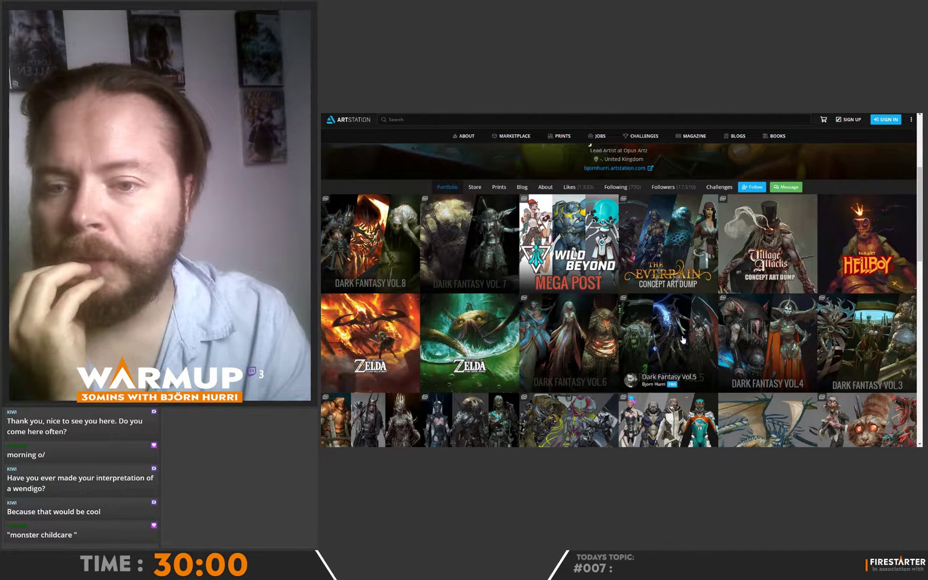
pyautogui.click(754, 260)
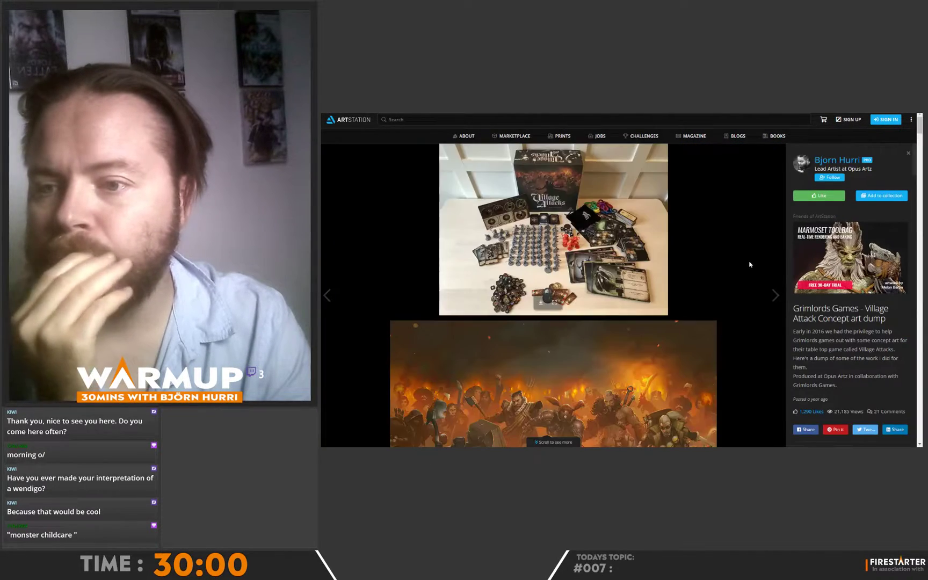
pyautogui.scroll(-15, 696, 336)
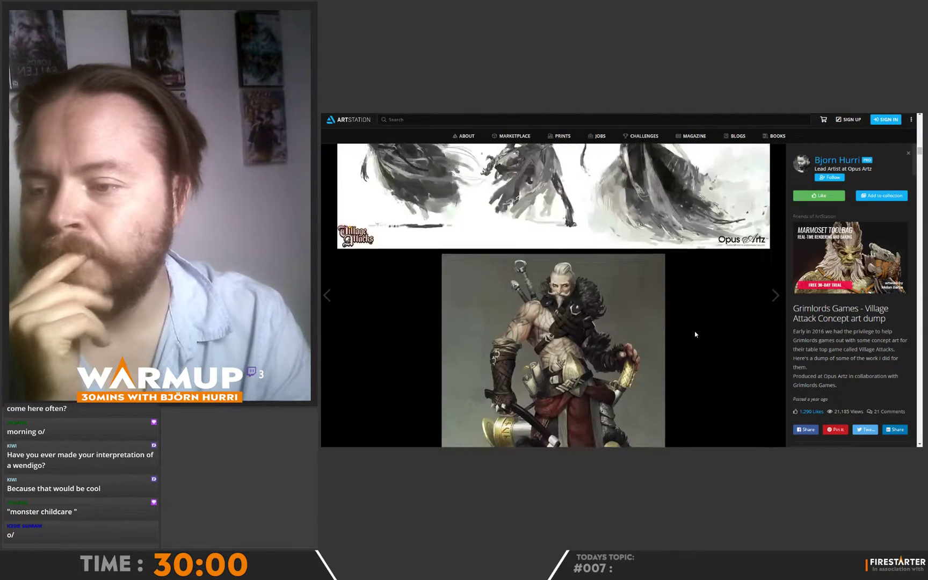
pyautogui.scroll(-15, 696, 338)
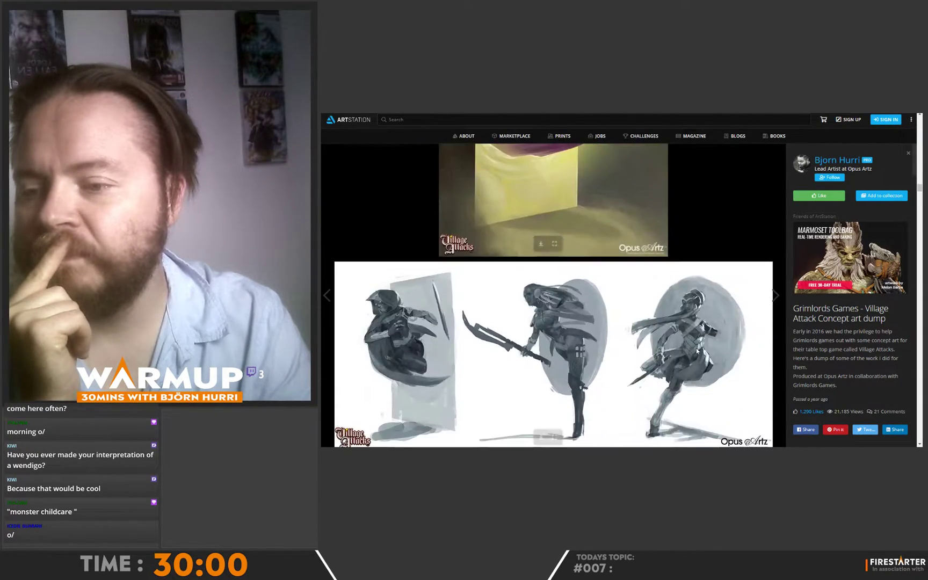
pyautogui.scroll(-15, 697, 351)
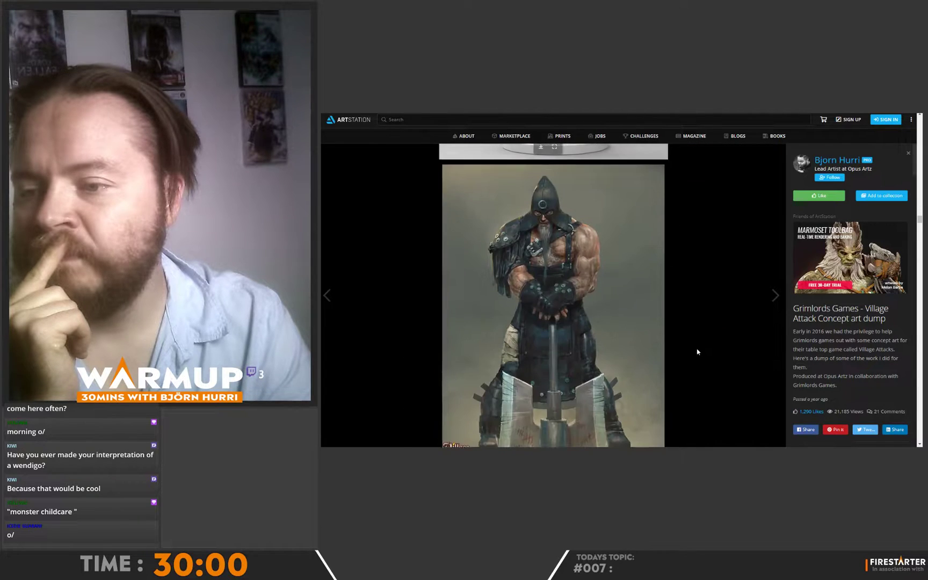
pyautogui.scroll(-15, 696, 352)
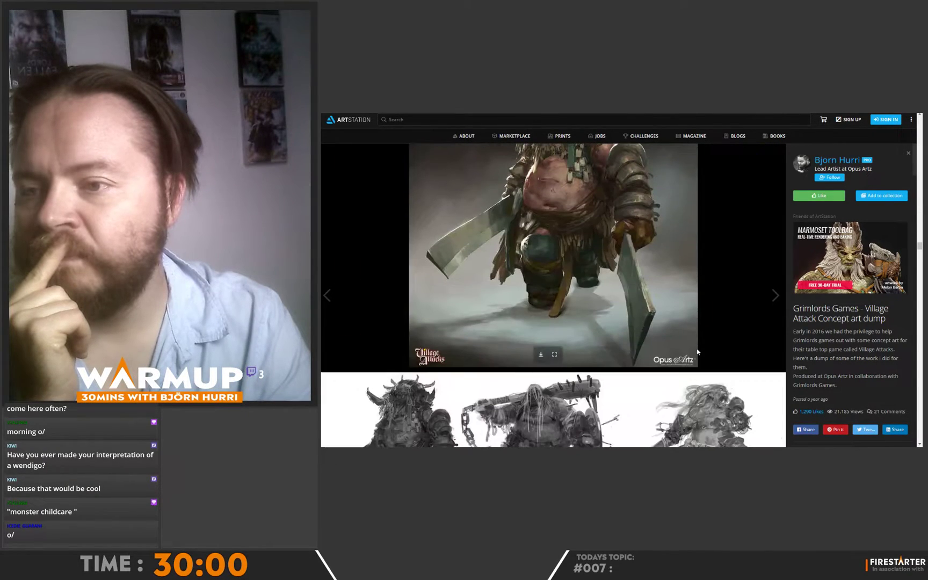
pyautogui.scroll(-15, 698, 351)
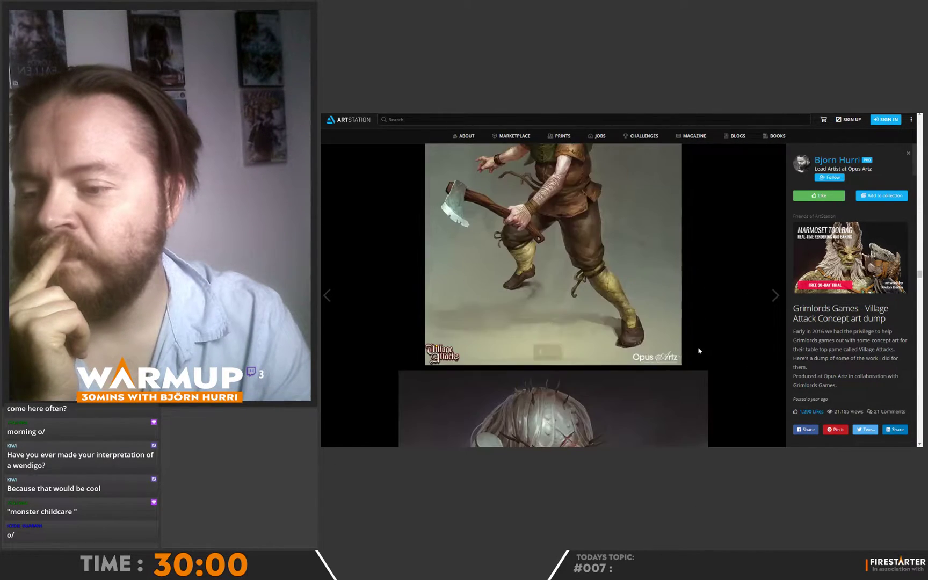
pyautogui.scroll(-10, 699, 350)
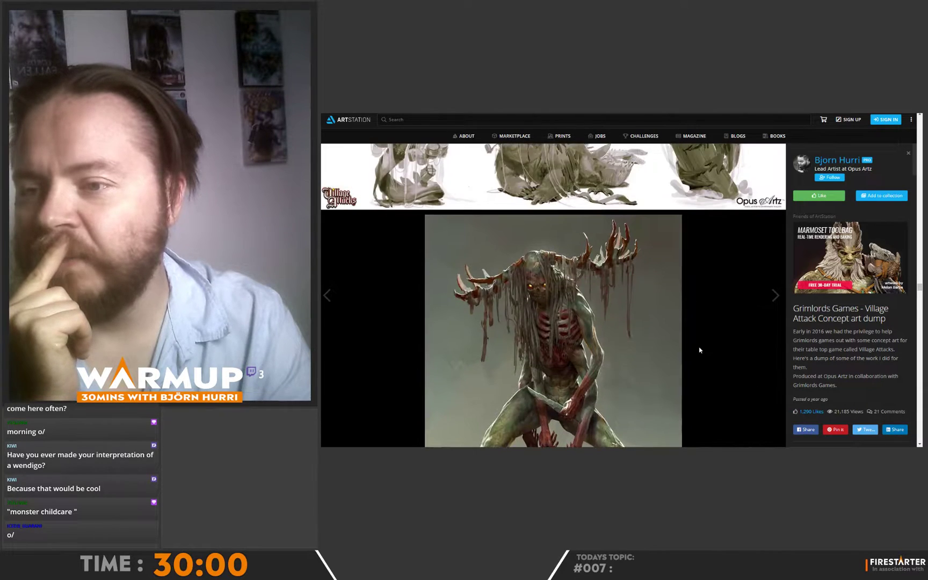
pyautogui.scroll(-3, 700, 349)
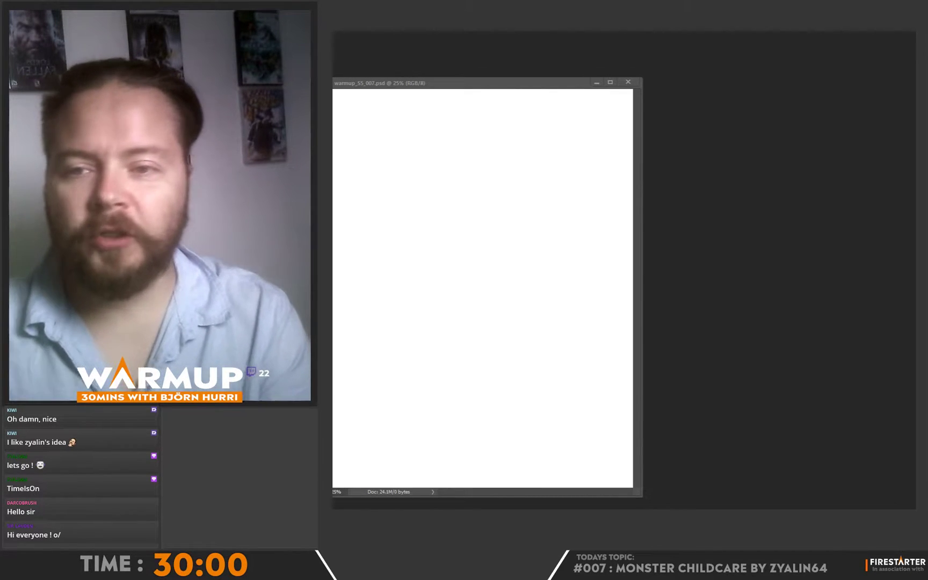
# In Photoshop, move the warmup_S5_007.psd window to the middle of the workspace and enlarge it so empty margins surround the canvas.
pyautogui.moveTo(495, 78); pyautogui.dragTo(586, 78)
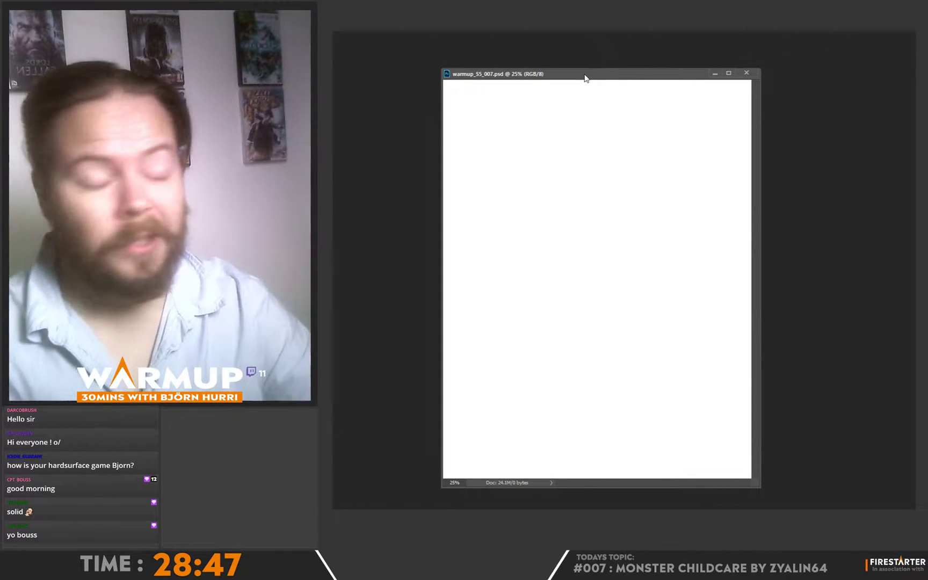
pyautogui.moveTo(558, 77); pyautogui.dragTo(530, 60)
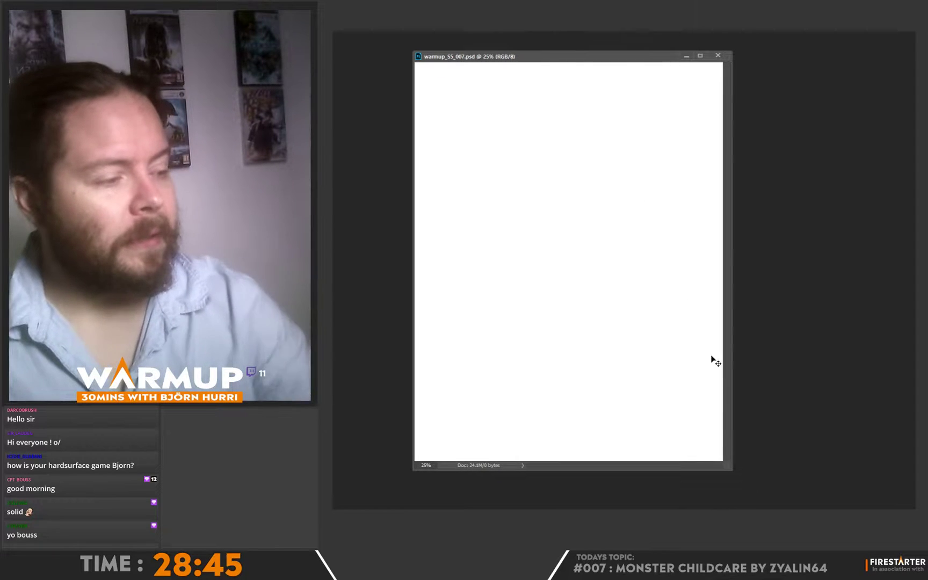
pyautogui.moveTo(729, 467); pyautogui.dragTo(784, 509)
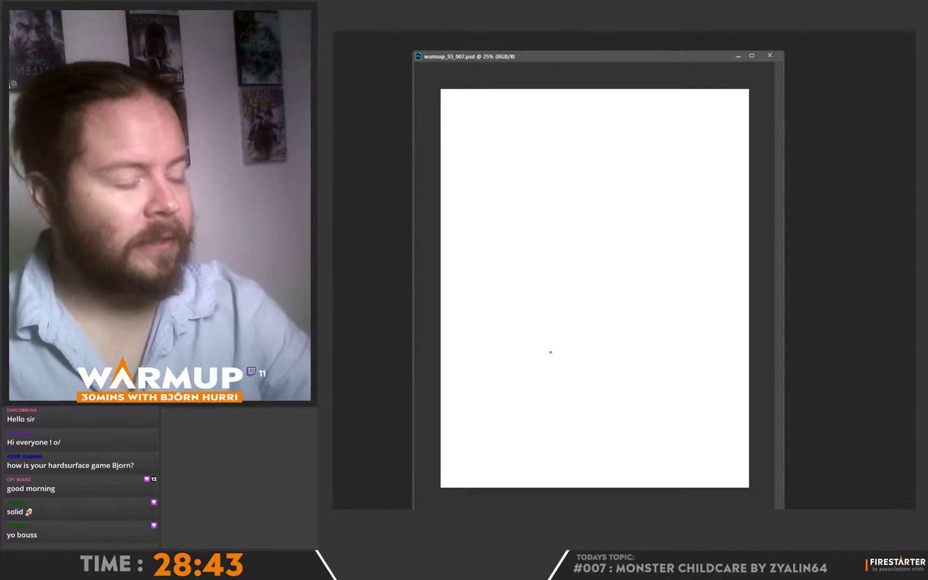
# Choose the "dirty lines" brush, adjust its size, and test it with curved strokes near the top of the canvas.
pyautogui.moveTo(526, 160); pyautogui.dragTo(535, 191)
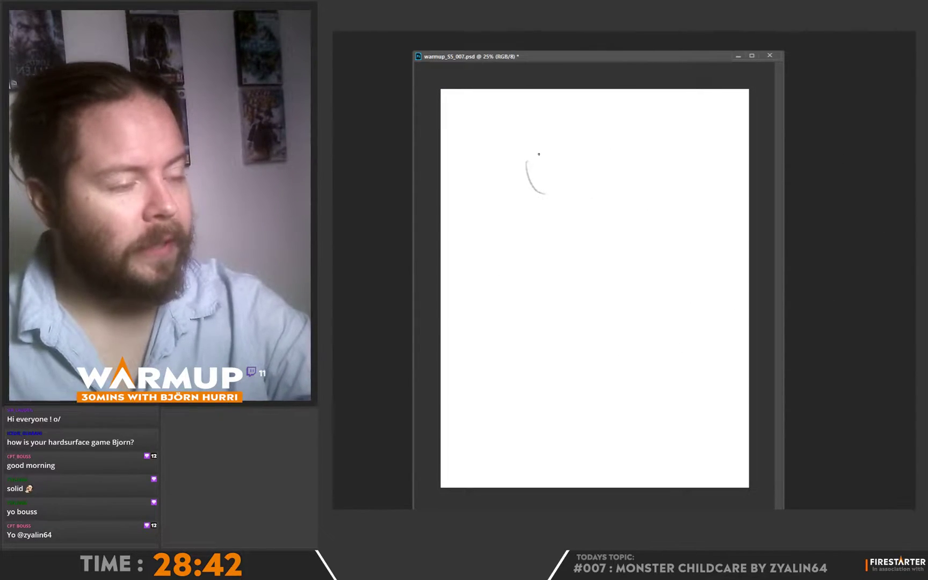
pyautogui.rightClick(541, 171)
pyautogui.moveTo(827, 265); pyautogui.dragTo(836, 433)
pyautogui.click(725, 415)
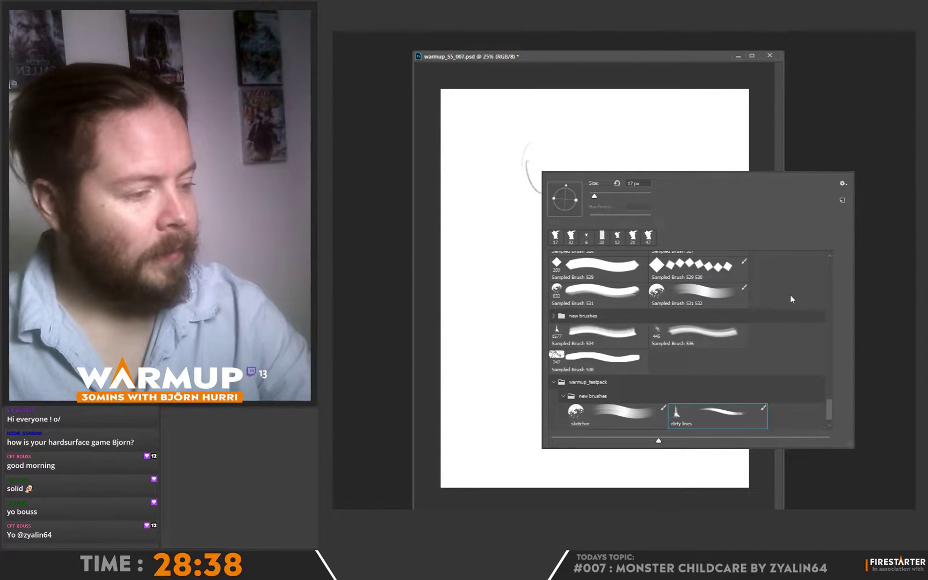
pyautogui.click(598, 196)
pyautogui.moveTo(522, 141)
pyautogui.mouseDown()
pyautogui.moveTo(541, 191)
pyautogui.moveTo(562, 197)
pyautogui.mouseUp()
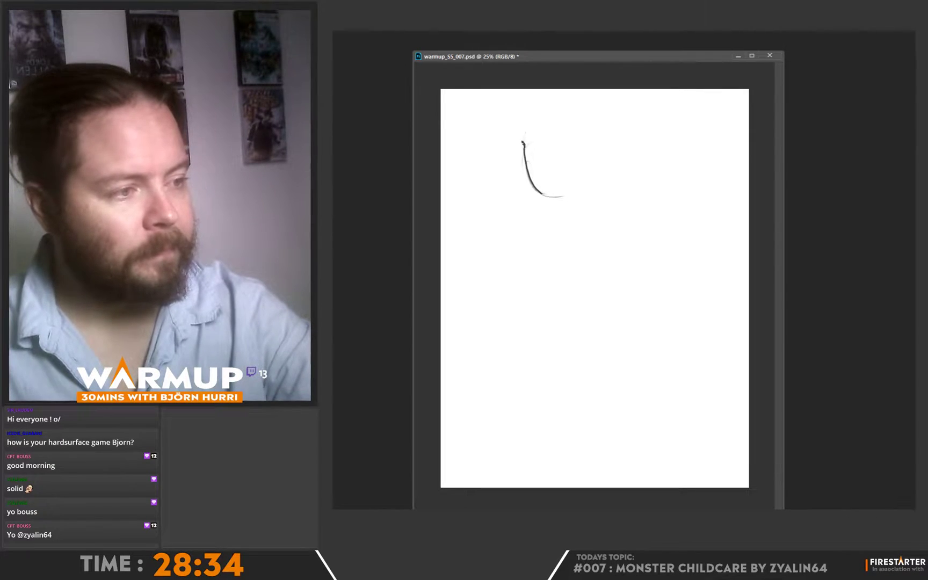
pyautogui.rightClick(594, 153)
pyautogui.click(615, 187)
pyautogui.moveTo(525, 138)
pyautogui.mouseDown()
pyautogui.moveTo(540, 183)
pyautogui.moveTo(576, 201)
pyautogui.moveTo(523, 138)
pyautogui.moveTo(566, 112)
pyautogui.mouseUp()
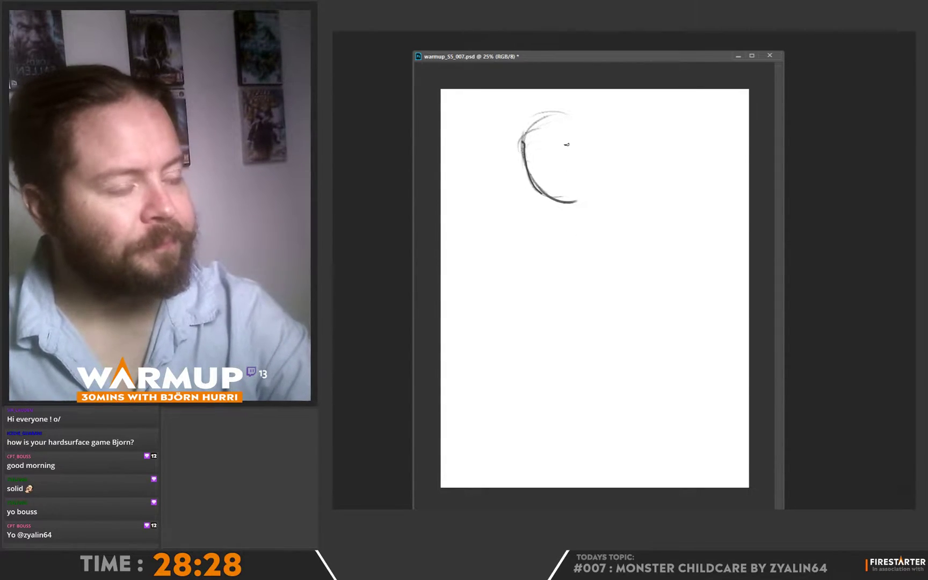
# Select the whole canvas and try a Content-Aware fill over the test strokes.
pyautogui.hotkey('ctrl', 'a')
pyautogui.hotkey('shift', 'BackSpace')
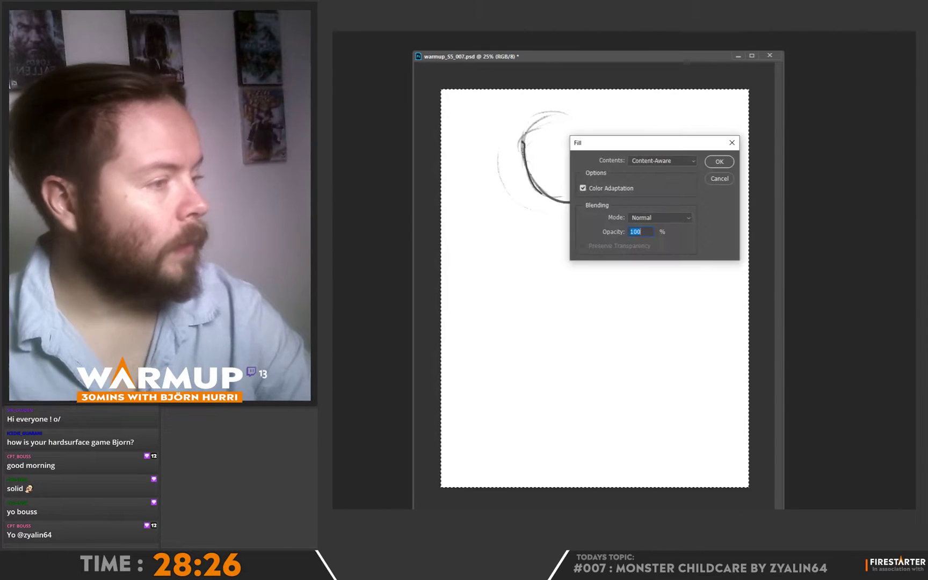
pyautogui.click(719, 162)
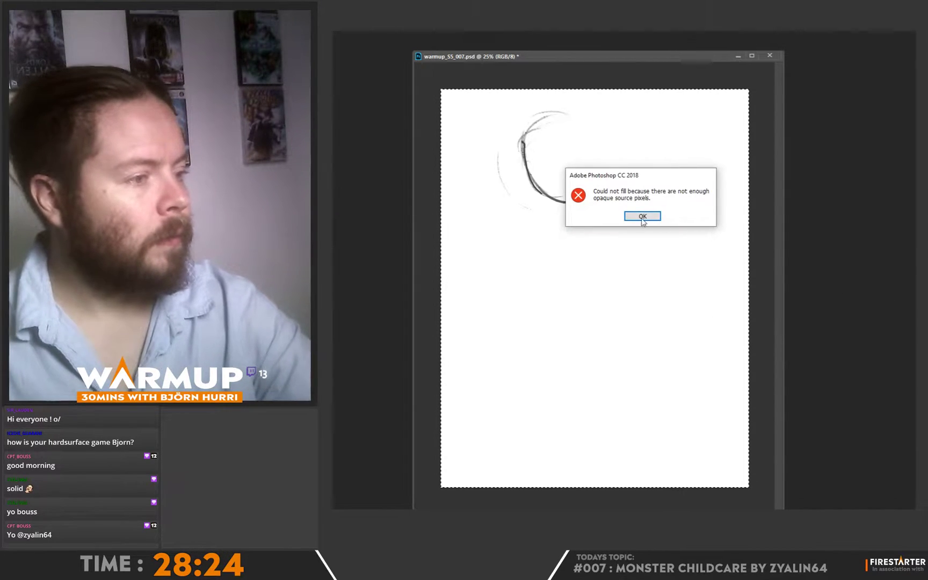
pyautogui.click(642, 216)
# Cover the test strokes with a new white-filled layer, and add an empty layer above it with nothing selected.
pyautogui.hotkey('ctrl', 'shift', 'alt', 'n')
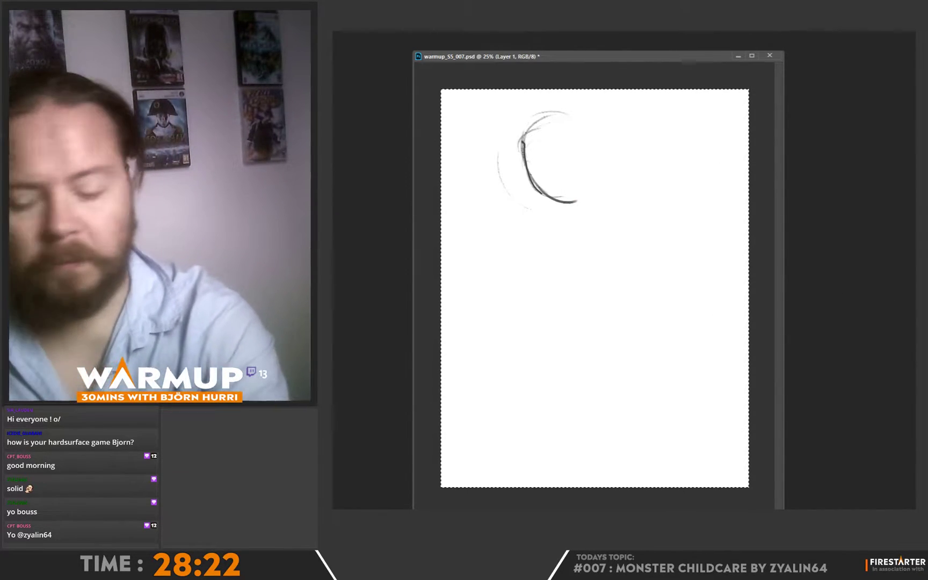
pyautogui.press('Delete')
pyautogui.hotkey('ctrl', 'shift', 'alt', 'n')
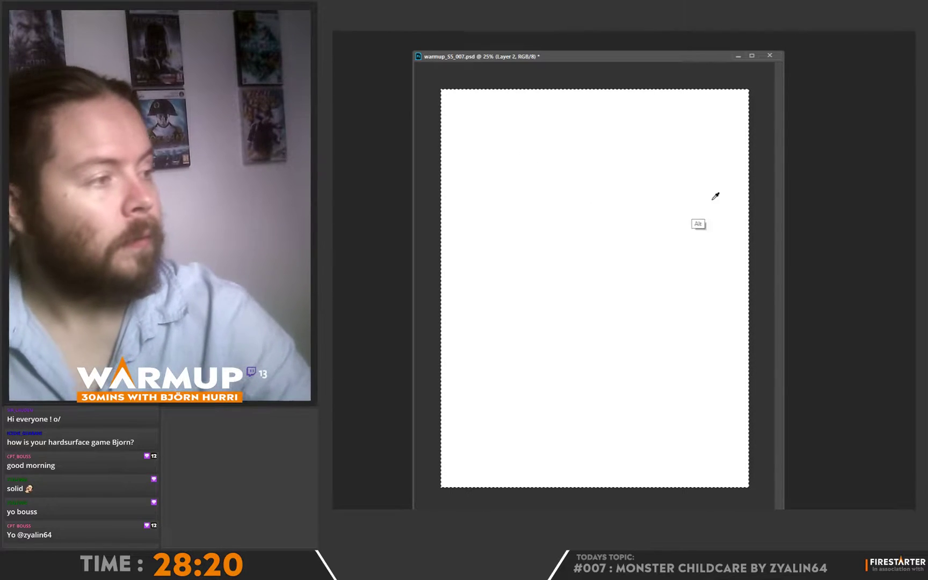
pyautogui.hotkey('ctrl', 'd')
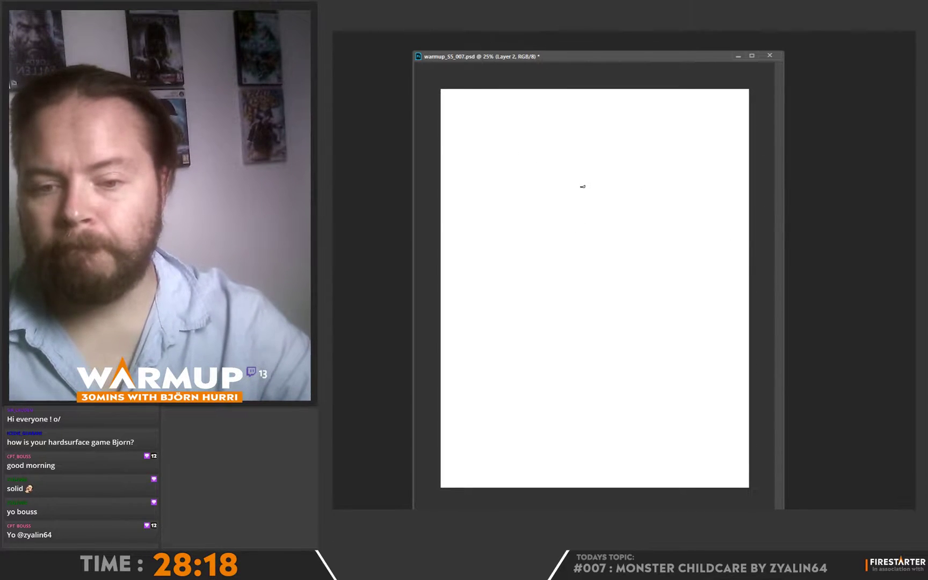
# Rough in the monster's rounded shoulder, the long diagonal body line and the arched back in the upper part of the canvas.
pyautogui.moveTo(564, 186)
pyautogui.mouseDown()
pyautogui.moveTo(540, 130)
pyautogui.moveTo(575, 179)
pyautogui.moveTo(603, 172)
pyautogui.mouseUp()
pyautogui.moveTo(525, 129)
pyautogui.mouseDown()
pyautogui.moveTo(601, 144)
pyautogui.moveTo(680, 252)
pyautogui.mouseUp()
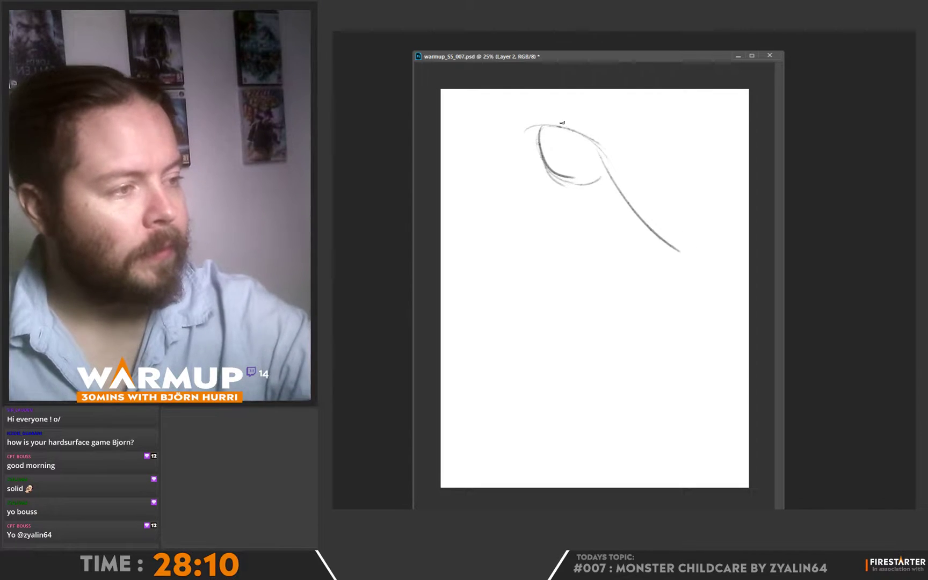
pyautogui.moveTo(572, 122)
pyautogui.mouseDown()
pyautogui.moveTo(623, 112)
pyautogui.moveTo(671, 151)
pyautogui.mouseUp()
pyautogui.moveTo(639, 122); pyautogui.dragTo(674, 187)
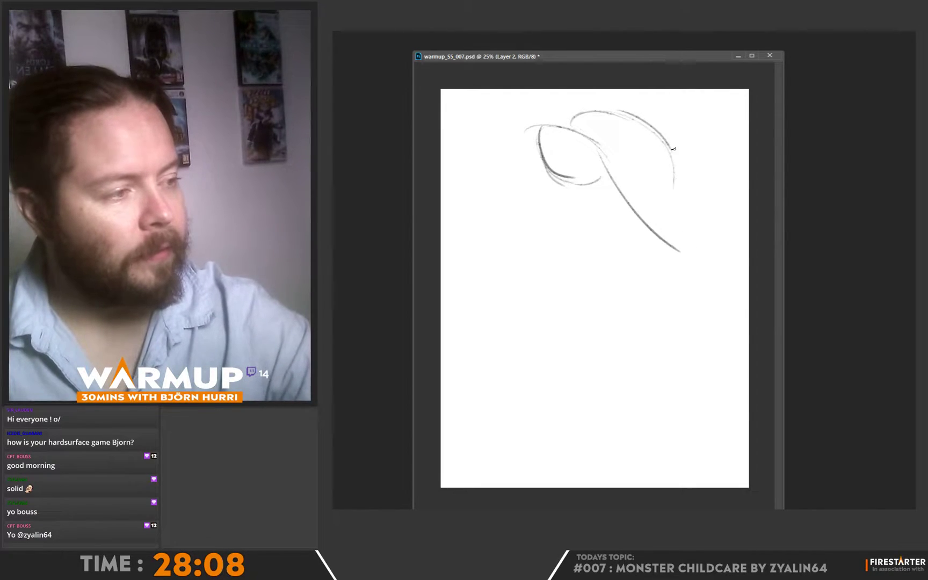
pyautogui.moveTo(539, 172); pyautogui.dragTo(560, 194)
pyautogui.moveTo(521, 140); pyautogui.dragTo(574, 206)
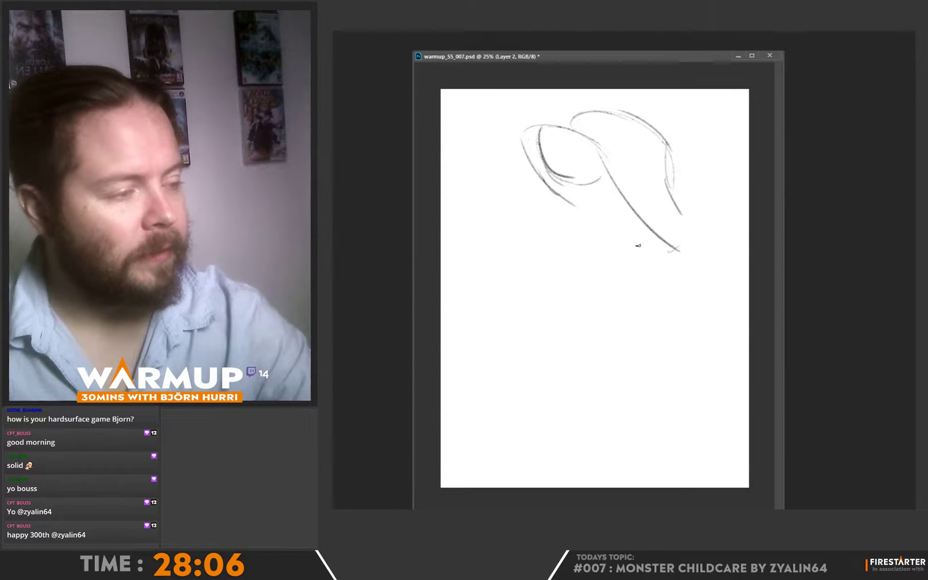
# Sketch the underside of the monster's torso and round off its rear with loose curves.
pyautogui.moveTo(668, 252); pyautogui.dragTo(678, 246)
pyautogui.moveTo(589, 222); pyautogui.dragTo(653, 243)
pyautogui.moveTo(570, 156)
pyautogui.mouseDown()
pyautogui.moveTo(591, 217)
pyautogui.moveTo(693, 266)
pyautogui.mouseUp()
pyautogui.moveTo(667, 183)
pyautogui.mouseDown()
pyautogui.moveTo(686, 203)
pyautogui.moveTo(642, 281)
pyautogui.mouseUp()
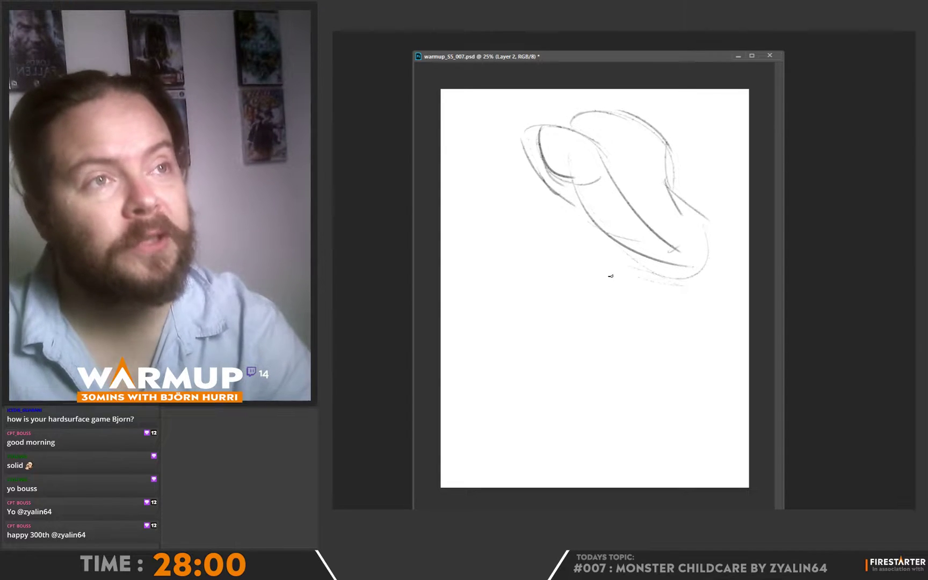
# Sketch the monster's small hanging head in front of the shoulder, with a short hooked stroke beneath it.
pyautogui.moveTo(596, 226); pyautogui.dragTo(627, 267)
pyautogui.moveTo(528, 180)
pyautogui.mouseDown()
pyautogui.moveTo(539, 205)
pyautogui.moveTo(594, 226)
pyautogui.mouseUp()
pyautogui.moveTo(524, 152)
pyautogui.mouseDown()
pyautogui.moveTo(501, 174)
pyautogui.moveTo(536, 160)
pyautogui.moveTo(531, 153)
pyautogui.moveTo(507, 181)
pyautogui.moveTo(562, 182)
pyautogui.moveTo(528, 215)
pyautogui.mouseUp()
pyautogui.moveTo(558, 177); pyautogui.dragTo(551, 210)
pyautogui.moveTo(513, 171)
pyautogui.mouseDown()
pyautogui.moveTo(510, 194)
pyautogui.moveTo(542, 215)
pyautogui.mouseUp()
pyautogui.moveTo(551, 125); pyautogui.dragTo(612, 110)
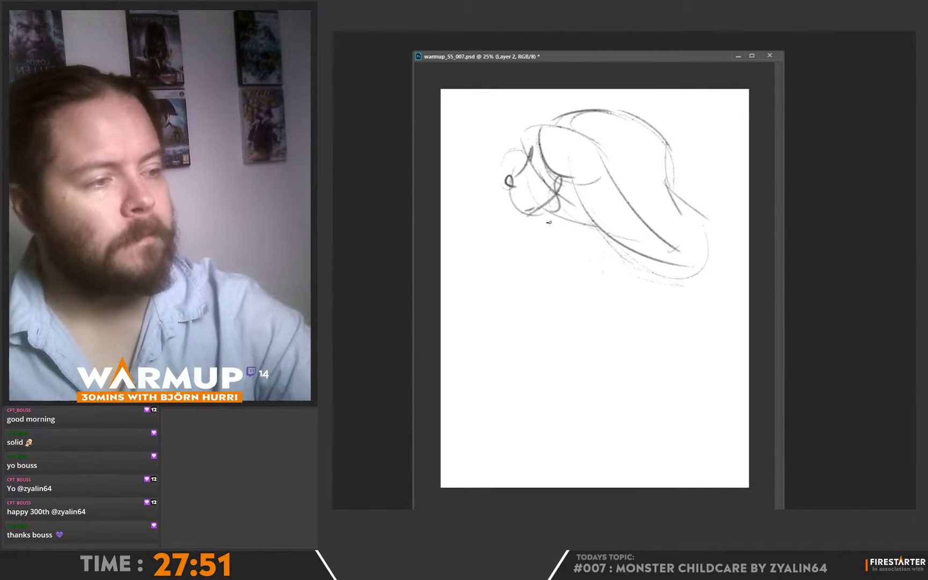
pyautogui.moveTo(557, 221); pyautogui.dragTo(550, 239)
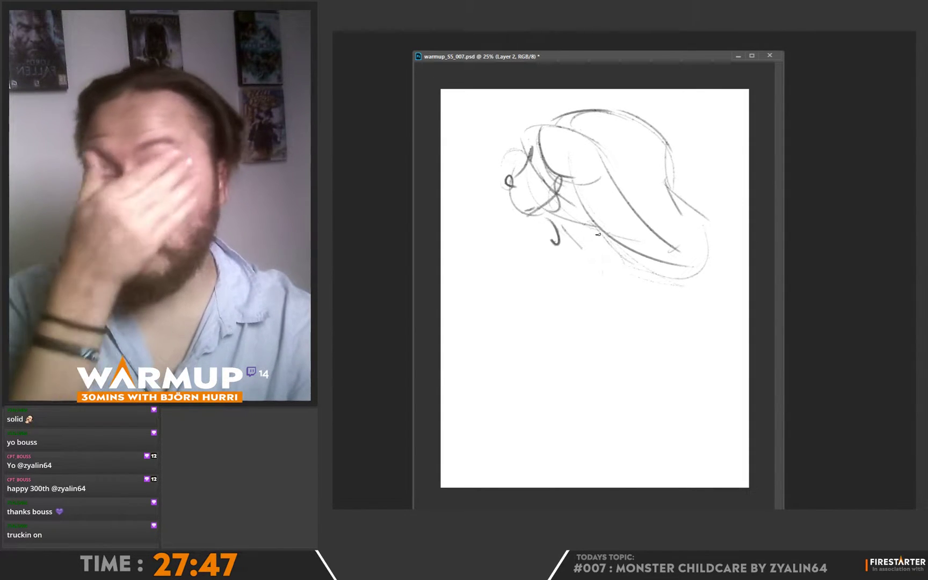
# Try two straight front limbs with rough feet hanging below the head and torso.
pyautogui.moveTo(623, 204); pyautogui.dragTo(596, 321)
pyautogui.moveTo(537, 214); pyautogui.dragTo(548, 287)
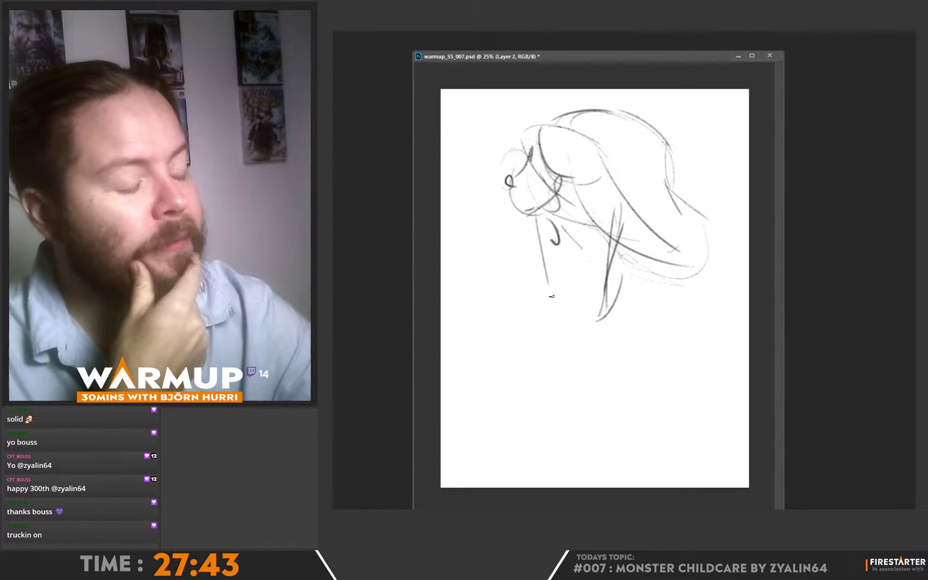
pyautogui.moveTo(539, 252); pyautogui.dragTo(542, 296)
pyautogui.moveTo(555, 235)
pyautogui.mouseDown()
pyautogui.moveTo(547, 299)
pyautogui.moveTo(563, 310)
pyautogui.mouseUp()
pyautogui.moveTo(538, 298); pyautogui.dragTo(545, 300)
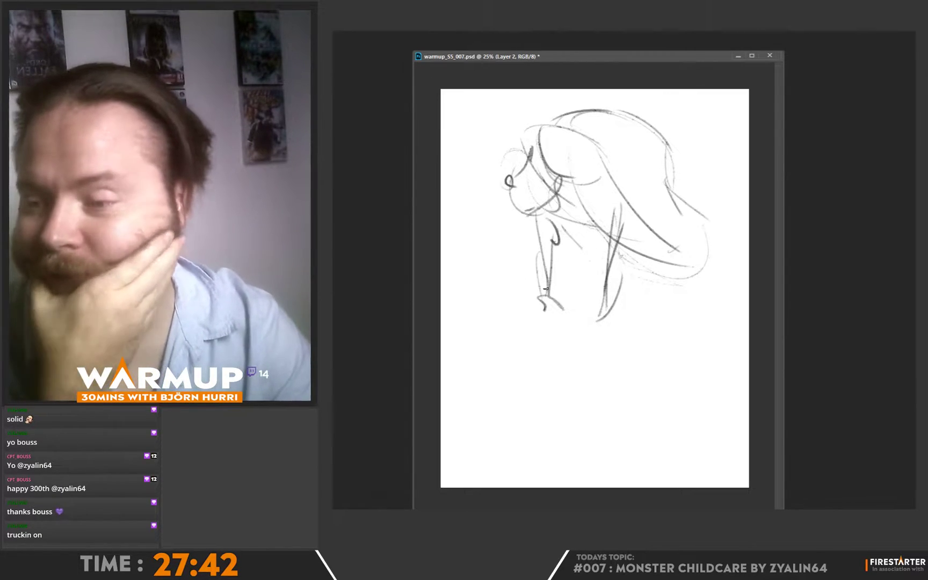
pyautogui.moveTo(613, 320); pyautogui.dragTo(608, 332)
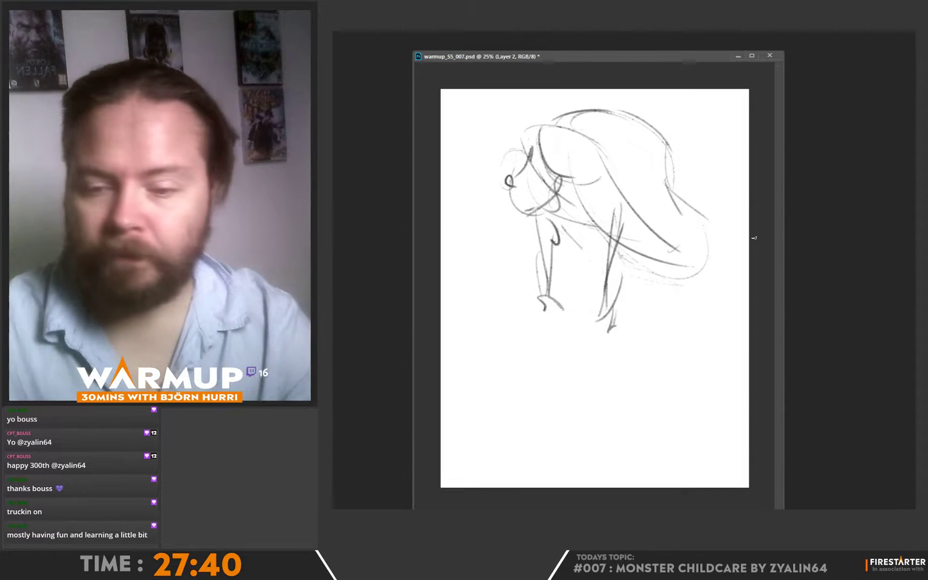
# Undo the strokes of both front limbs.
pyautogui.hotkey('ctrl', 'z')
pyautogui.hotkey('ctrl', 'z')
pyautogui.hotkey('ctrl', 'z')
pyautogui.hotkey('ctrl', 'z')
pyautogui.hotkey('ctrl', 'z')
pyautogui.hotkey('ctrl', 'z')
pyautogui.hotkey('ctrl', 'z')
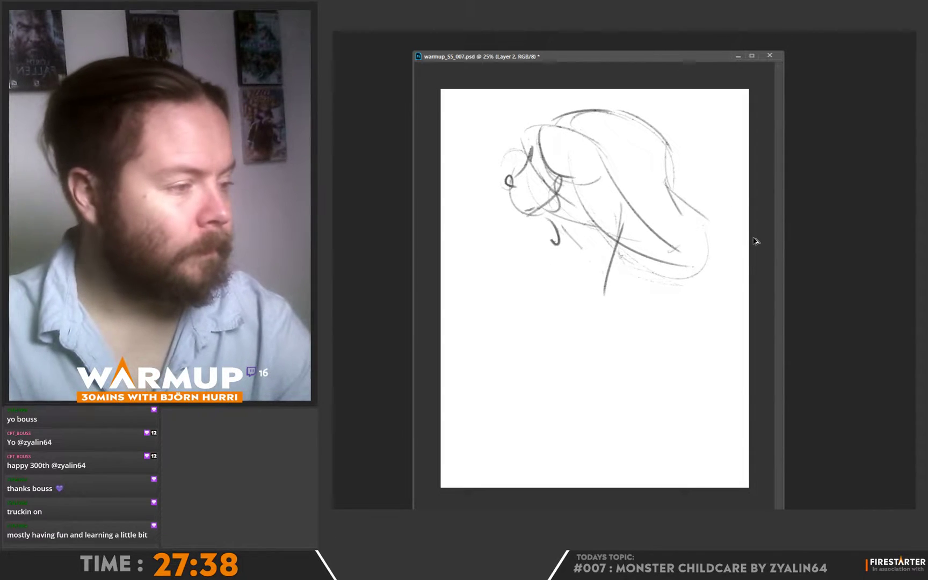
pyautogui.hotkey('ctrl', 'z')
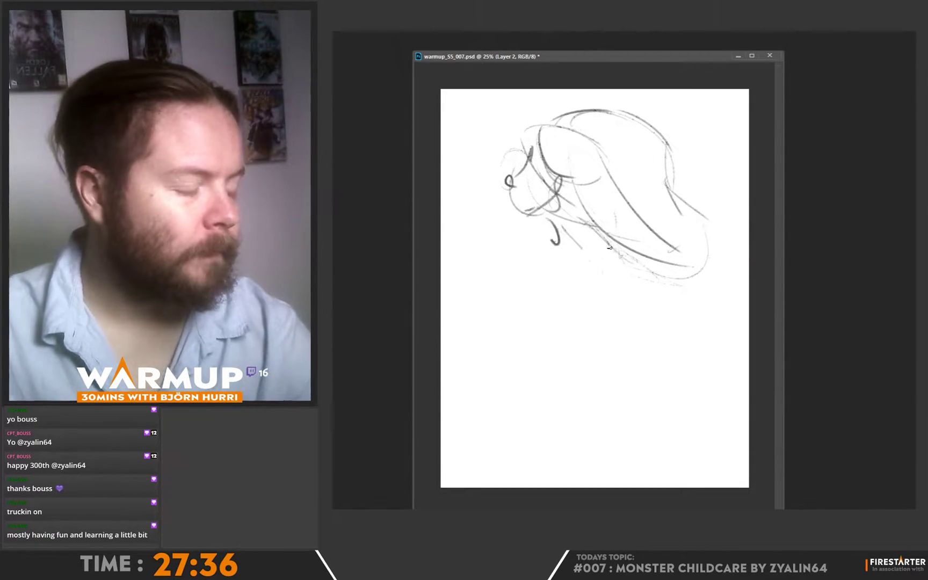
# Redraw the edge between head and shoulder as a dark curve, and erase the overlapping construction lines around it.
pyautogui.moveTo(529, 131)
pyautogui.mouseDown()
pyautogui.moveTo(546, 200)
pyautogui.moveTo(576, 212)
pyautogui.mouseUp()
pyautogui.moveTo(515, 183); pyautogui.dragTo(549, 202)
pyautogui.moveTo(525, 153)
pyautogui.mouseDown()
pyautogui.moveTo(508, 184)
pyautogui.moveTo(532, 151)
pyautogui.moveTo(530, 166)
pyautogui.moveTo(563, 177)
pyautogui.moveTo(550, 155)
pyautogui.mouseUp()
pyautogui.press('e')
pyautogui.rightClick(549, 168)
pyautogui.click(619, 192)
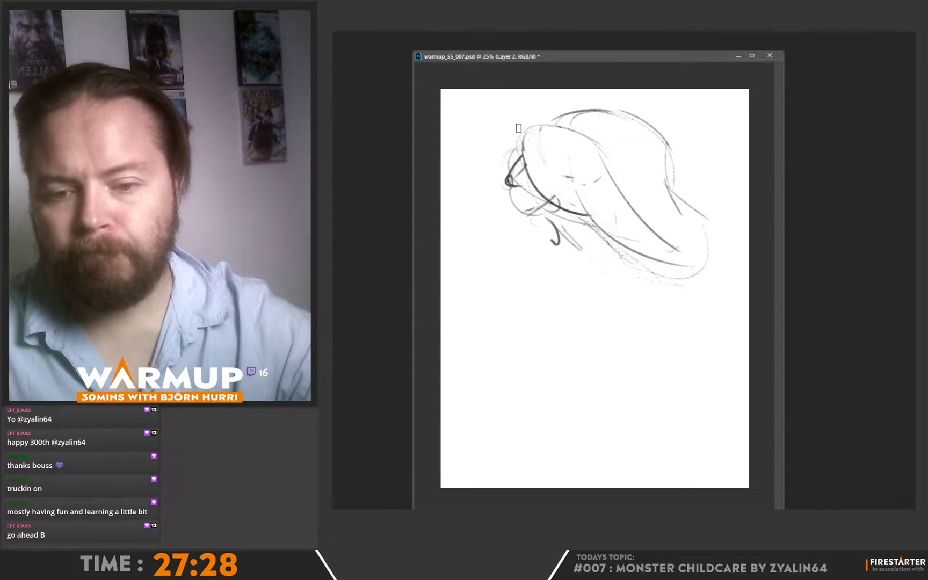
# Darken the front profile of the monster's face and reinforce the contour of its back and lower body.
pyautogui.moveTo(519, 149)
pyautogui.mouseDown()
pyautogui.moveTo(505, 169)
pyautogui.moveTo(501, 191)
pyautogui.mouseUp()
pyautogui.moveTo(501, 175)
pyautogui.mouseDown()
pyautogui.moveTo(501, 203)
pyautogui.moveTo(513, 210)
pyautogui.moveTo(510, 176)
pyautogui.moveTo(541, 206)
pyautogui.mouseUp()
pyautogui.moveTo(565, 123)
pyautogui.mouseDown()
pyautogui.moveTo(674, 161)
pyautogui.moveTo(701, 240)
pyautogui.mouseUp()
pyautogui.moveTo(701, 236); pyautogui.dragTo(658, 229)
pyautogui.moveTo(558, 207)
pyautogui.mouseDown()
pyautogui.moveTo(600, 238)
pyautogui.moveTo(605, 256)
pyautogui.mouseUp()
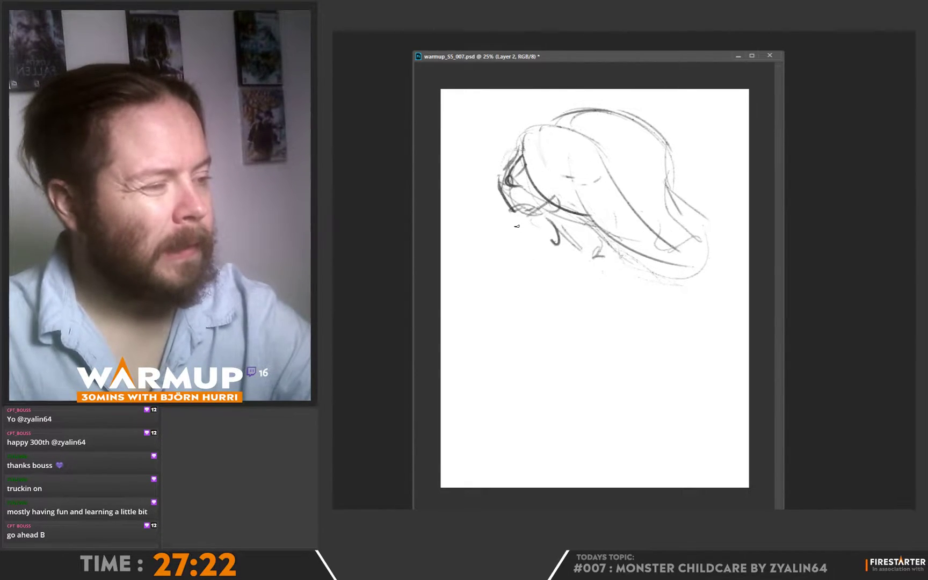
# Add loose strokes under the monster's chin and strengthen the curve of its belly.
pyautogui.moveTo(518, 224); pyautogui.dragTo(511, 241)
pyautogui.moveTo(554, 197)
pyautogui.mouseDown()
pyautogui.moveTo(557, 243)
pyautogui.moveTo(525, 270)
pyautogui.mouseUp()
pyautogui.moveTo(599, 218)
pyautogui.mouseDown()
pyautogui.moveTo(625, 268)
pyautogui.moveTo(658, 279)
pyautogui.mouseUp()
# Sketch the outer contour of the monster's hind leg and rough lines for its front arm.
pyautogui.moveTo(706, 228); pyautogui.dragTo(710, 337)
pyautogui.moveTo(735, 277)
pyautogui.mouseDown()
pyautogui.moveTo(722, 292)
pyautogui.moveTo(726, 246)
pyautogui.mouseUp()
pyautogui.moveTo(708, 230); pyautogui.dragTo(714, 338)
pyautogui.moveTo(548, 259); pyautogui.dragTo(526, 311)
pyautogui.moveTo(516, 354); pyautogui.dragTo(528, 398)
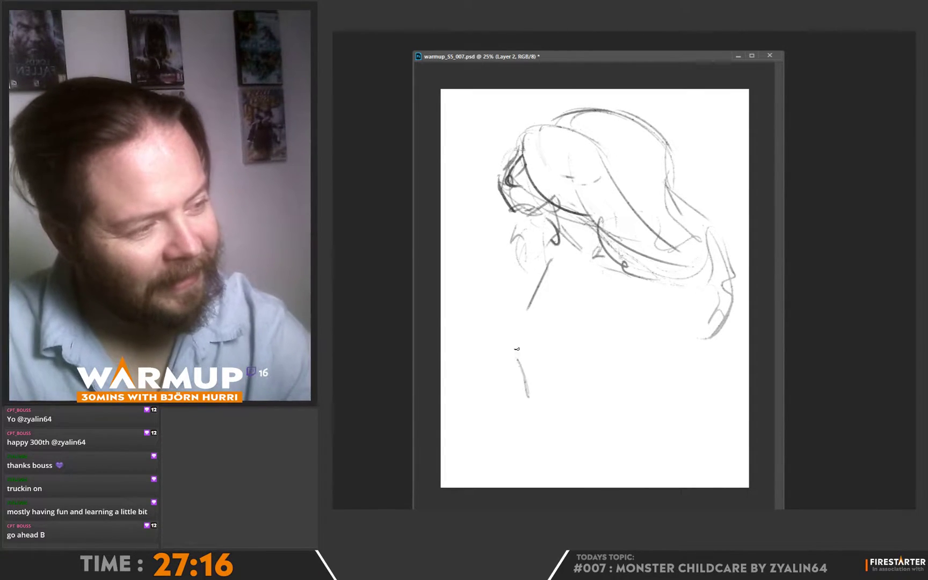
pyautogui.moveTo(524, 325); pyautogui.dragTo(515, 358)
# Sketch the monster's near hip and rounded thigh with overlapping curves beneath the belly.
pyautogui.moveTo(623, 262); pyautogui.dragTo(609, 309)
pyautogui.moveTo(615, 287)
pyautogui.mouseDown()
pyautogui.moveTo(600, 315)
pyautogui.moveTo(646, 325)
pyautogui.mouseUp()
pyautogui.moveTo(647, 277)
pyautogui.mouseDown()
pyautogui.moveTo(612, 325)
pyautogui.moveTo(689, 291)
pyautogui.moveTo(591, 306)
pyautogui.moveTo(592, 339)
pyautogui.mouseUp()
pyautogui.moveTo(623, 293); pyautogui.dragTo(595, 254)
pyautogui.moveTo(589, 294); pyautogui.dragTo(610, 269)
pyautogui.moveTo(602, 273)
pyautogui.mouseDown()
pyautogui.moveTo(642, 273)
pyautogui.moveTo(646, 254)
pyautogui.moveTo(669, 286)
pyautogui.mouseUp()
pyautogui.moveTo(626, 242)
pyautogui.mouseDown()
pyautogui.moveTo(660, 279)
pyautogui.moveTo(613, 322)
pyautogui.mouseUp()
pyautogui.moveTo(612, 322)
pyautogui.mouseDown()
pyautogui.moveTo(608, 352)
pyautogui.moveTo(575, 338)
pyautogui.mouseUp()
pyautogui.moveTo(575, 339); pyautogui.dragTo(612, 350)
# Draw the knee and the slanted lower leg of the monster's near hind limb.
pyautogui.moveTo(607, 336)
pyautogui.mouseDown()
pyautogui.moveTo(630, 361)
pyautogui.moveTo(631, 388)
pyautogui.mouseUp()
pyautogui.moveTo(631, 403)
pyautogui.mouseDown()
pyautogui.moveTo(628, 414)
pyautogui.moveTo(614, 399)
pyautogui.mouseUp()
pyautogui.moveTo(623, 371); pyautogui.dragTo(611, 388)
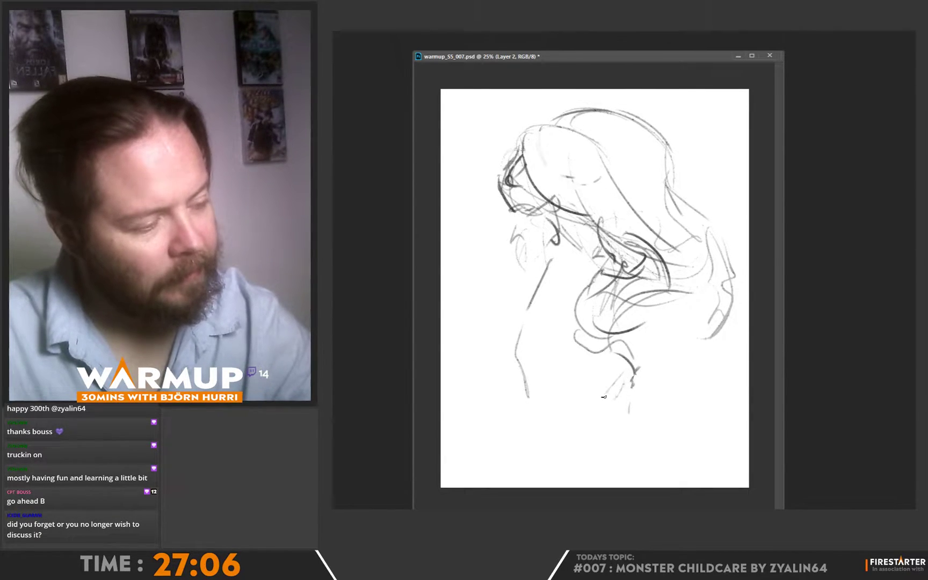
pyautogui.moveTo(561, 454)
pyautogui.mouseDown()
pyautogui.moveTo(543, 461)
pyautogui.moveTo(618, 395)
pyautogui.moveTo(573, 461)
pyautogui.moveTo(642, 387)
pyautogui.mouseUp()
pyautogui.moveTo(642, 380)
pyautogui.mouseDown()
pyautogui.moveTo(637, 398)
pyautogui.moveTo(618, 365)
pyautogui.mouseUp()
pyautogui.moveTo(616, 368)
pyautogui.mouseDown()
pyautogui.moveTo(607, 350)
pyautogui.moveTo(566, 342)
pyautogui.mouseUp()
# Sketch the upper part of the near front arm and undo the last forearm strokes.
pyautogui.moveTo(567, 242); pyautogui.dragTo(559, 295)
pyautogui.moveTo(547, 220)
pyautogui.mouseDown()
pyautogui.moveTo(531, 257)
pyautogui.moveTo(551, 303)
pyautogui.mouseUp()
pyautogui.moveTo(564, 250); pyautogui.dragTo(535, 310)
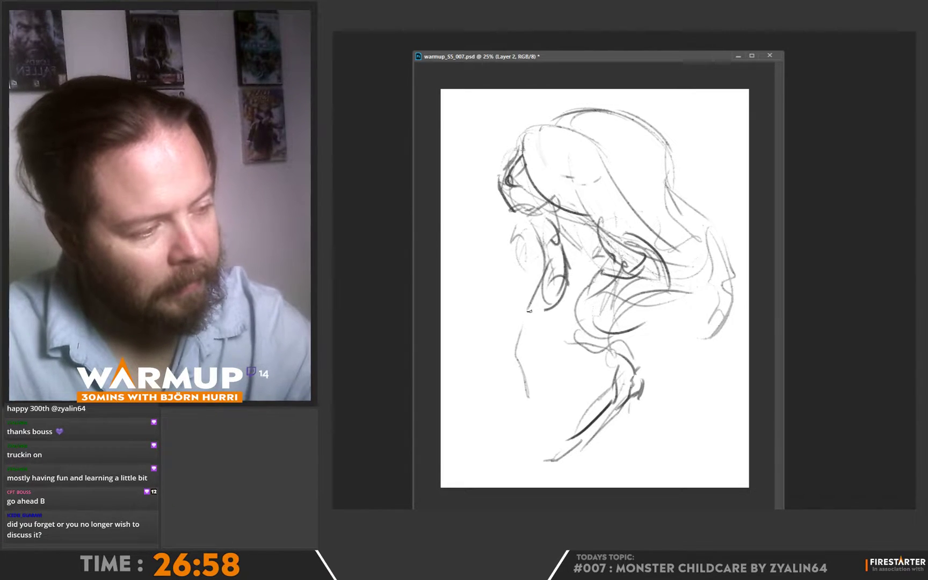
pyautogui.moveTo(512, 357); pyautogui.dragTo(507, 370)
pyautogui.hotkey('ctrl', 'alt', 'z')
pyautogui.hotkey('ctrl', 'alt', 'z')
# Draw the elbow, forearm and hand of the near front arm, and lightly indicate the far arm behind it.
pyautogui.moveTo(564, 299); pyautogui.dragTo(543, 344)
pyautogui.moveTo(561, 314)
pyautogui.mouseDown()
pyautogui.moveTo(531, 373)
pyautogui.moveTo(510, 386)
pyautogui.mouseUp()
pyautogui.moveTo(531, 353); pyautogui.dragTo(497, 419)
pyautogui.moveTo(567, 306); pyautogui.dragTo(542, 338)
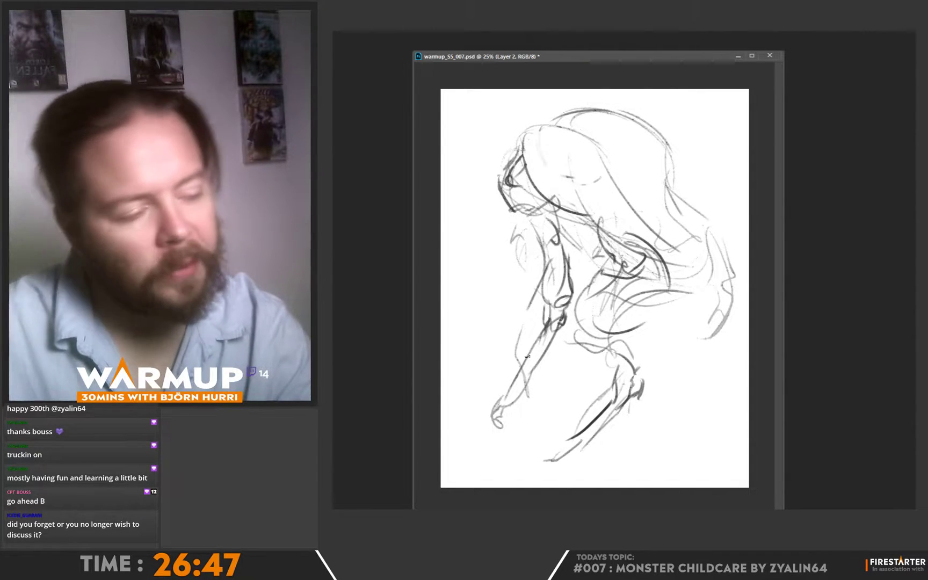
pyautogui.moveTo(538, 296); pyautogui.dragTo(499, 364)
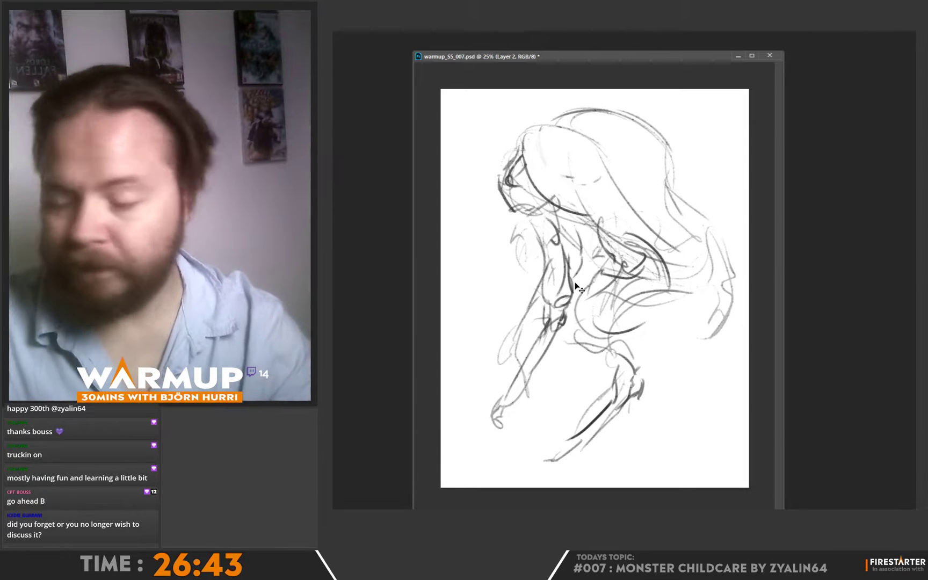
# Flip the canvas horizontally and save the file.
pyautogui.press('F2')
pyautogui.hotkey('ctrl', 's')
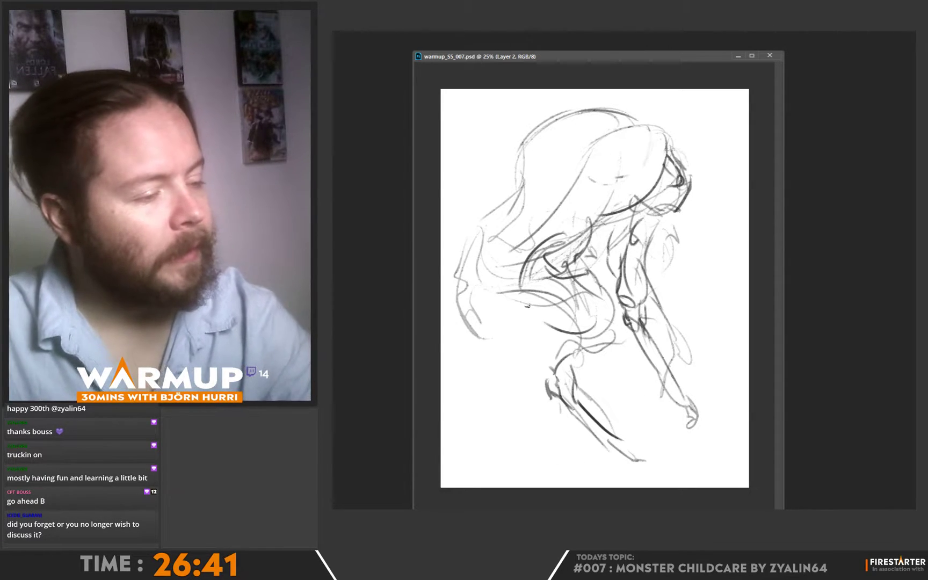
# Sketch the rearmost hind limb down to its foot and add a foot to the other hind leg.
pyautogui.moveTo(505, 297); pyautogui.dragTo(526, 304)
pyautogui.moveTo(489, 342)
pyautogui.mouseDown()
pyautogui.moveTo(470, 337)
pyautogui.moveTo(487, 364)
pyautogui.moveTo(483, 383)
pyautogui.mouseUp()
pyautogui.moveTo(484, 366)
pyautogui.mouseDown()
pyautogui.moveTo(505, 430)
pyautogui.moveTo(488, 376)
pyautogui.moveTo(513, 424)
pyautogui.mouseUp()
pyautogui.moveTo(497, 396)
pyautogui.mouseDown()
pyautogui.moveTo(519, 428)
pyautogui.moveTo(506, 444)
pyautogui.mouseUp()
pyautogui.moveTo(516, 432)
pyautogui.mouseDown()
pyautogui.moveTo(491, 423)
pyautogui.moveTo(498, 433)
pyautogui.moveTo(535, 431)
pyautogui.mouseUp()
pyautogui.moveTo(607, 450); pyautogui.dragTo(654, 472)
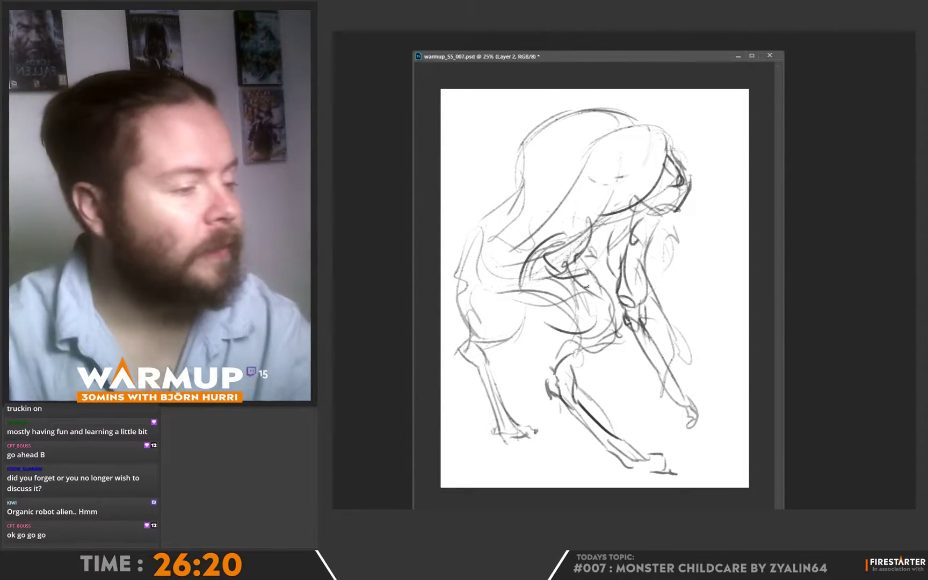
# Reinforce the rear leg's thigh and knee joint, and connect the other leg's knee to its thigh.
pyautogui.moveTo(466, 274)
pyautogui.mouseDown()
pyautogui.moveTo(470, 297)
pyautogui.moveTo(516, 288)
pyautogui.moveTo(462, 296)
pyautogui.moveTo(478, 306)
pyautogui.moveTo(584, 271)
pyautogui.moveTo(542, 300)
pyautogui.moveTo(533, 290)
pyautogui.moveTo(540, 297)
pyautogui.moveTo(510, 331)
pyautogui.moveTo(490, 345)
pyautogui.mouseUp()
pyautogui.moveTo(467, 304)
pyautogui.mouseDown()
pyautogui.moveTo(458, 351)
pyautogui.moveTo(482, 324)
pyautogui.moveTo(475, 341)
pyautogui.moveTo(488, 339)
pyautogui.moveTo(499, 371)
pyautogui.moveTo(468, 336)
pyautogui.moveTo(478, 365)
pyautogui.moveTo(508, 339)
pyautogui.mouseUp()
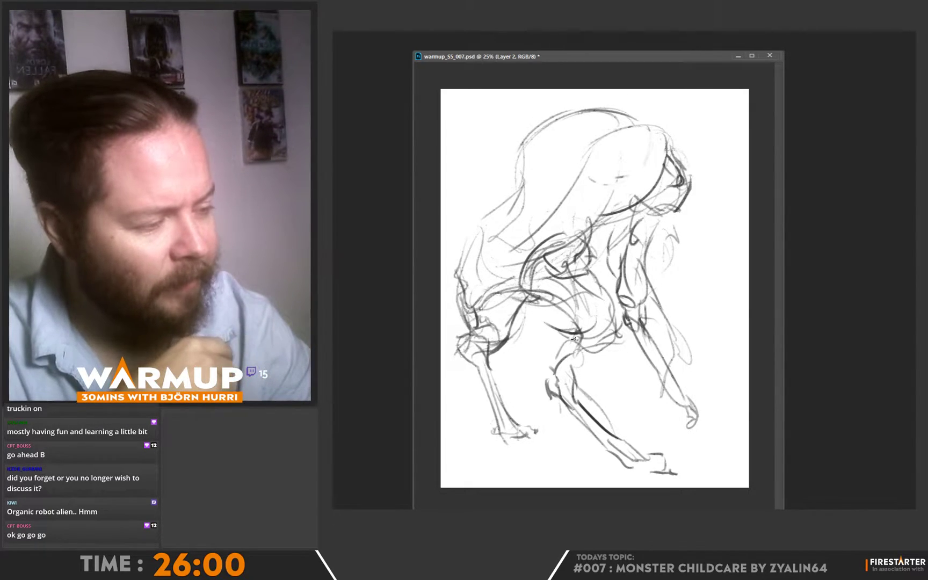
pyautogui.moveTo(615, 330)
pyautogui.mouseDown()
pyautogui.moveTo(617, 344)
pyautogui.moveTo(577, 370)
pyautogui.mouseUp()
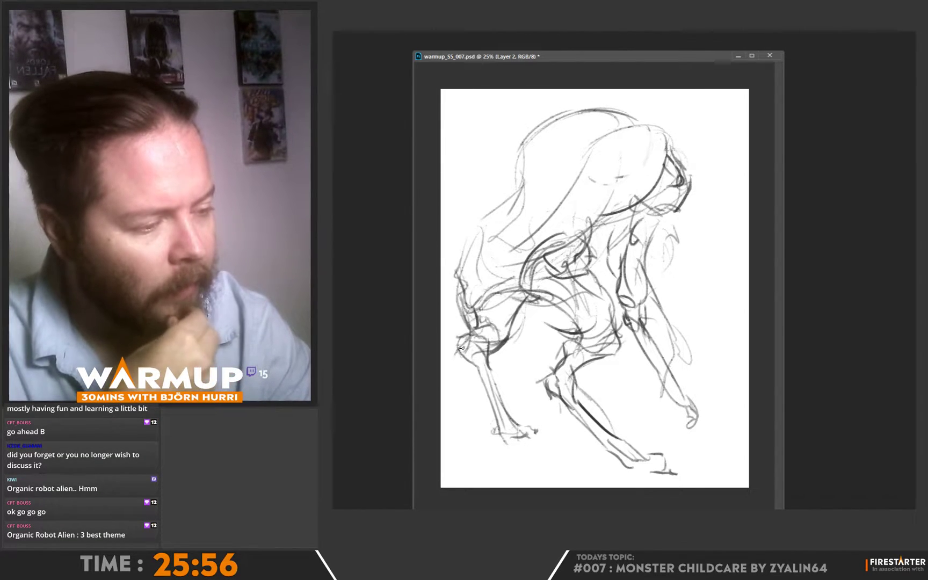
# Select the rearmost lower leg and skew it so that it stands almost vertical under the knee.
pyautogui.moveTo(511, 392)
pyautogui.mouseDown()
pyautogui.moveTo(490, 339)
pyautogui.moveTo(460, 400)
pyautogui.moveTo(535, 412)
pyautogui.moveTo(511, 394)
pyautogui.mouseUp()
pyautogui.hotkey('ctrl', 't')
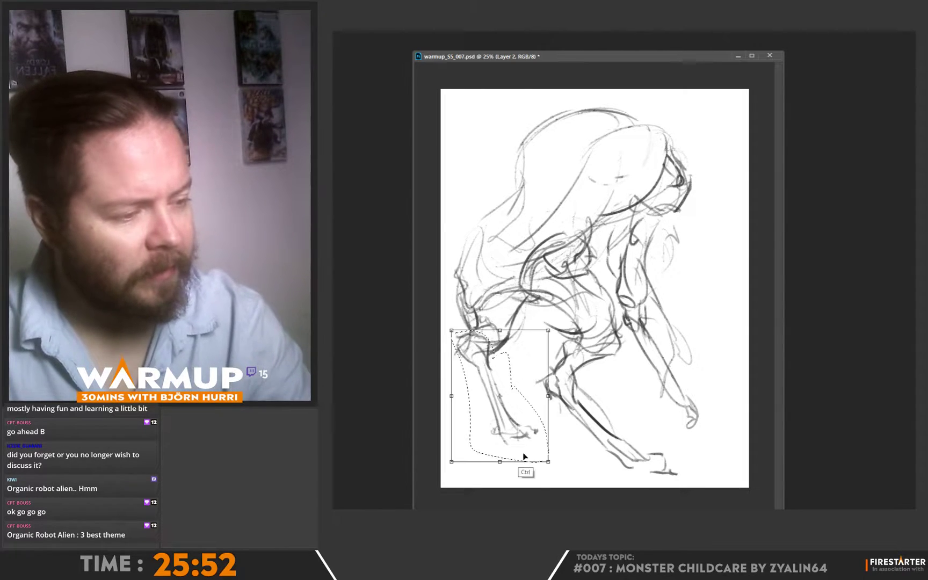
pyautogui.moveTo(500, 462); pyautogui.dragTo(453, 462)
pyautogui.moveTo(495, 329); pyautogui.dragTo(514, 311)
pyautogui.press('Return')
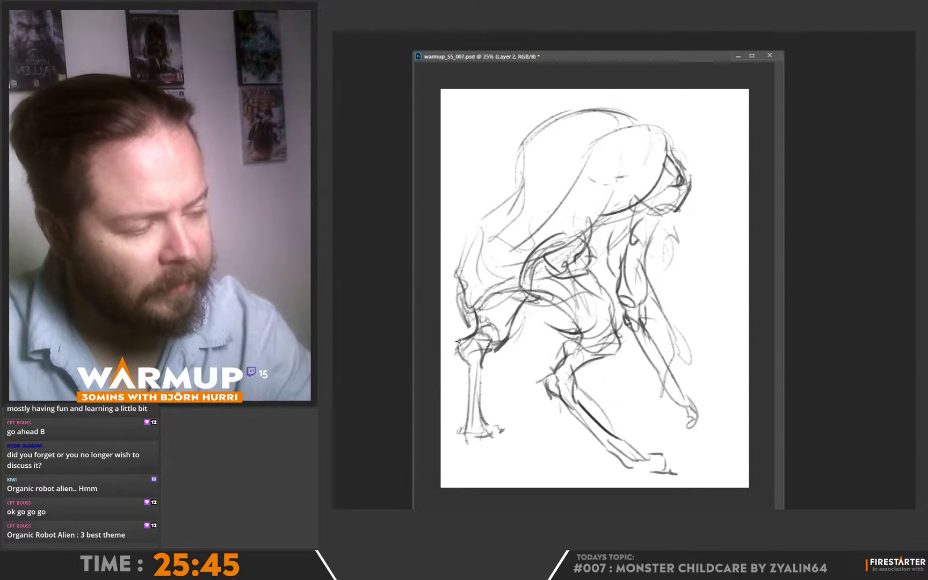
# Strengthen the straightened rear leg and knee, and darken the rear contour of the monster's back.
pyautogui.moveTo(460, 340); pyautogui.dragTo(476, 404)
pyautogui.moveTo(474, 341)
pyautogui.mouseDown()
pyautogui.moveTo(487, 417)
pyautogui.moveTo(492, 357)
pyautogui.moveTo(516, 309)
pyautogui.mouseUp()
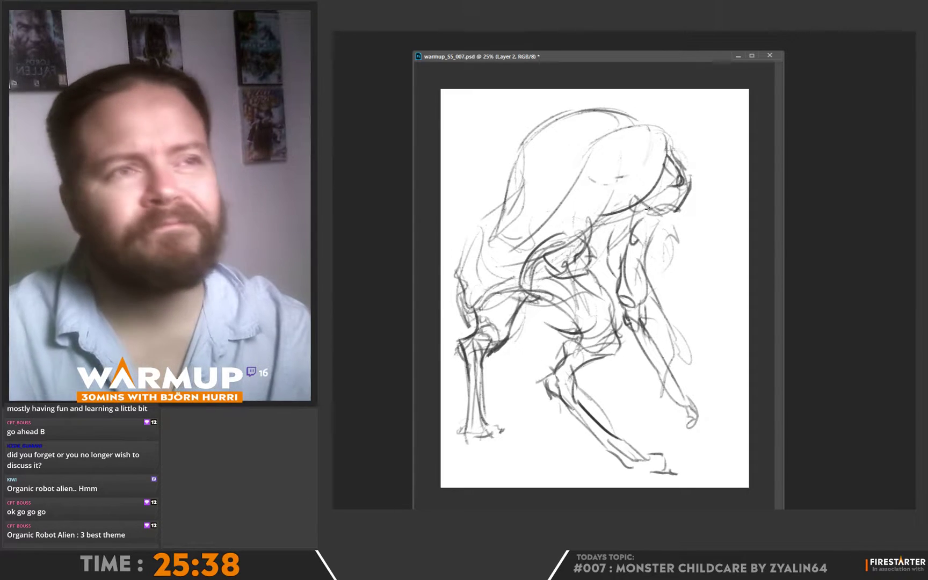
pyautogui.moveTo(519, 146); pyautogui.dragTo(485, 225)
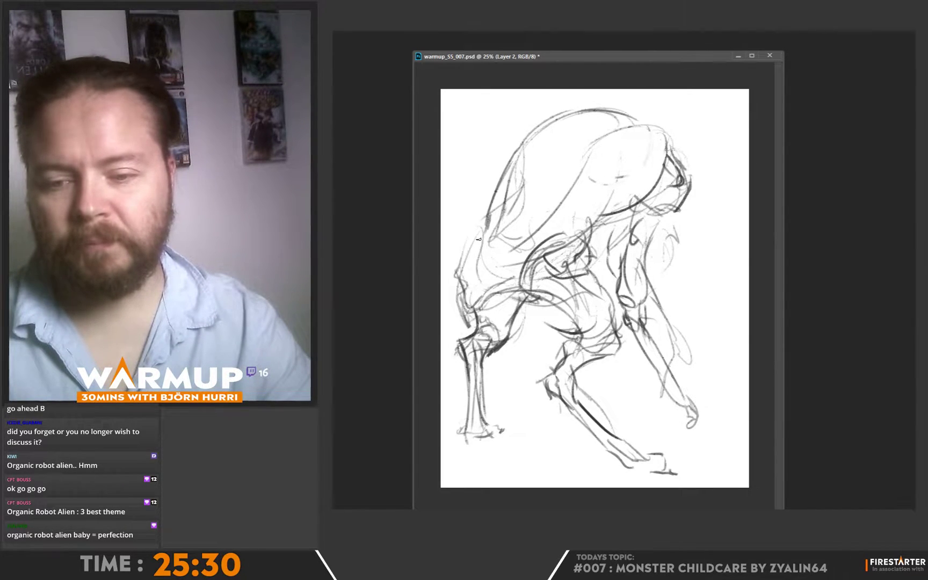
pyautogui.moveTo(503, 214); pyautogui.dragTo(536, 225)
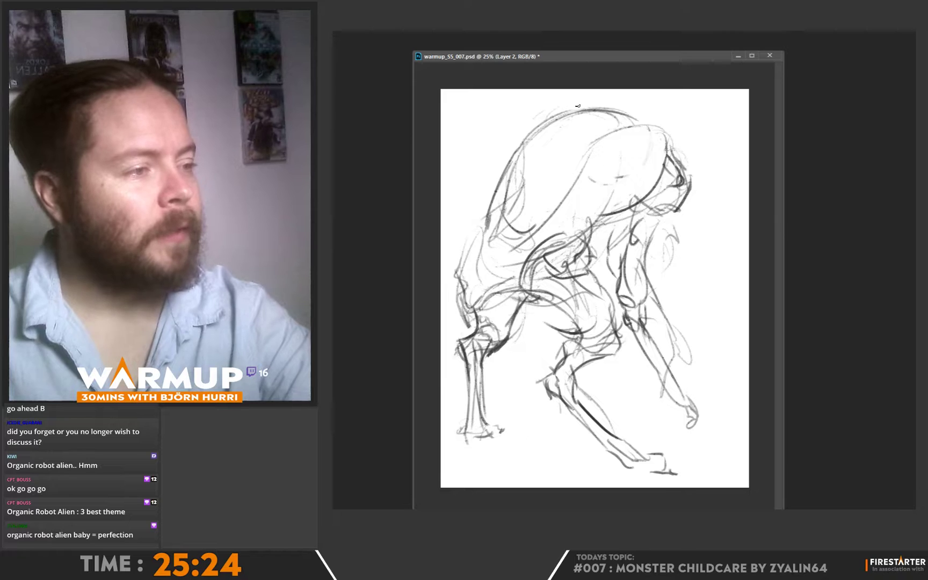
# Build up the rounded hump on the monster's back with overlapping contour and inner curves.
pyautogui.moveTo(543, 127)
pyautogui.mouseDown()
pyautogui.moveTo(602, 112)
pyautogui.moveTo(587, 134)
pyautogui.moveTo(549, 135)
pyautogui.moveTo(545, 114)
pyautogui.moveTo(572, 120)
pyautogui.moveTo(517, 163)
pyautogui.moveTo(505, 213)
pyautogui.moveTo(513, 239)
pyautogui.mouseUp()
pyautogui.moveTo(572, 173)
pyautogui.mouseDown()
pyautogui.moveTo(532, 224)
pyautogui.moveTo(510, 207)
pyautogui.mouseUp()
pyautogui.moveTo(580, 152); pyautogui.dragTo(633, 130)
pyautogui.moveTo(582, 166)
pyautogui.mouseDown()
pyautogui.moveTo(544, 230)
pyautogui.moveTo(493, 244)
pyautogui.mouseUp()
pyautogui.moveTo(501, 188); pyautogui.dragTo(486, 248)
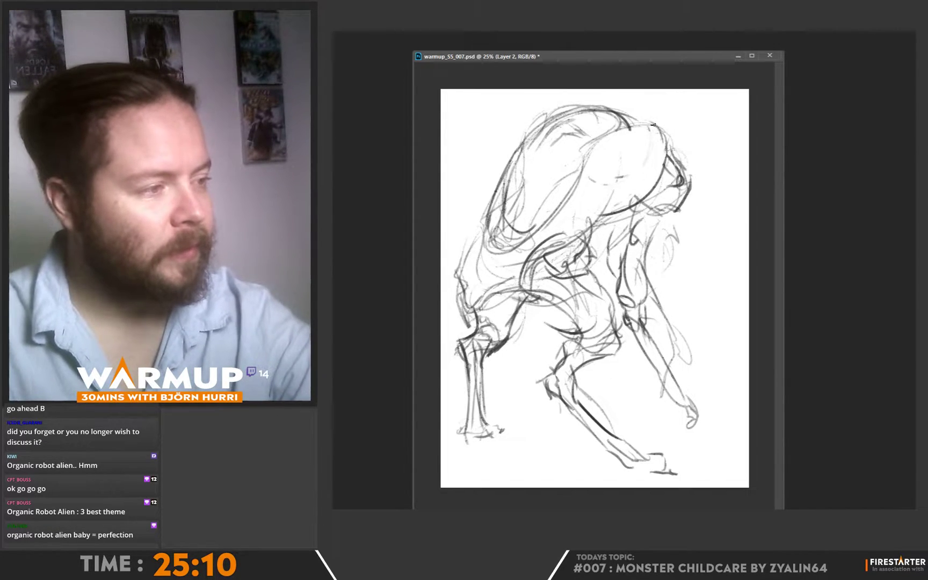
# Extend the monster's face into a pointed snout, add fold lines to the hump, and undo the stray stroke.
pyautogui.moveTo(675, 161)
pyautogui.mouseDown()
pyautogui.moveTo(681, 208)
pyautogui.moveTo(697, 188)
pyautogui.mouseUp()
pyautogui.moveTo(674, 210)
pyautogui.mouseDown()
pyautogui.moveTo(699, 199)
pyautogui.moveTo(693, 222)
pyautogui.moveTo(687, 206)
pyautogui.mouseUp()
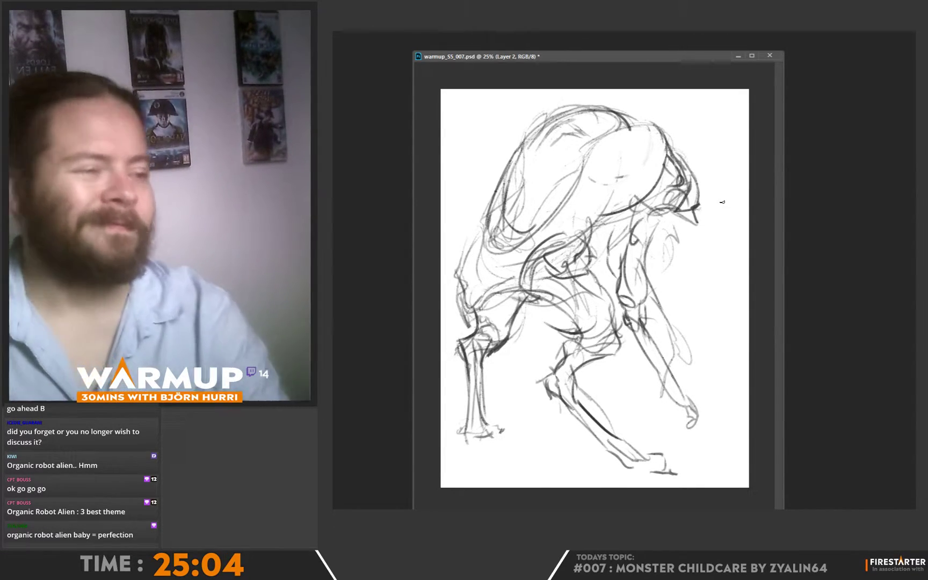
pyautogui.moveTo(604, 113); pyautogui.dragTo(609, 118)
pyautogui.moveTo(529, 170); pyautogui.dragTo(576, 142)
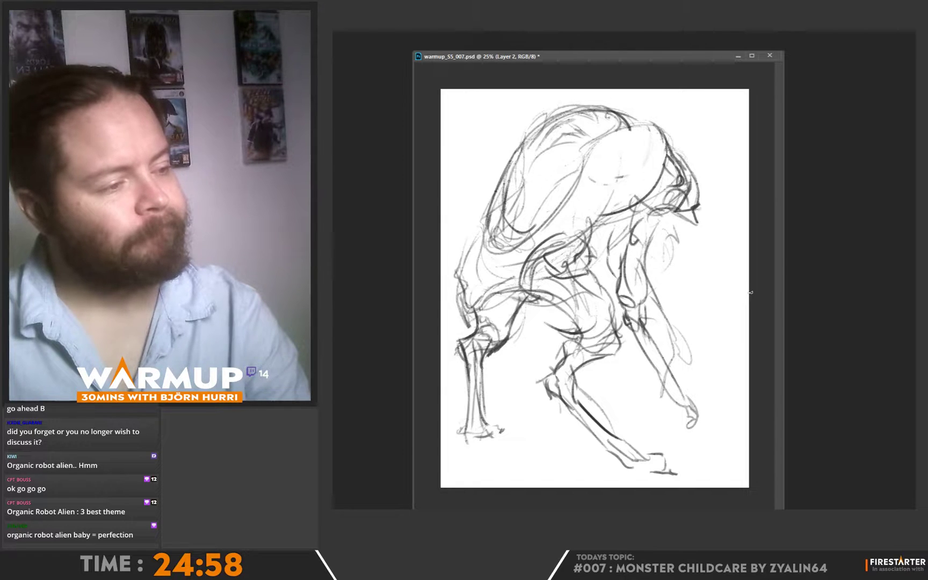
pyautogui.moveTo(721, 182)
pyautogui.mouseDown()
pyautogui.moveTo(708, 239)
pyautogui.moveTo(711, 340)
pyautogui.mouseUp()
pyautogui.hotkey('ctrl', 'z')
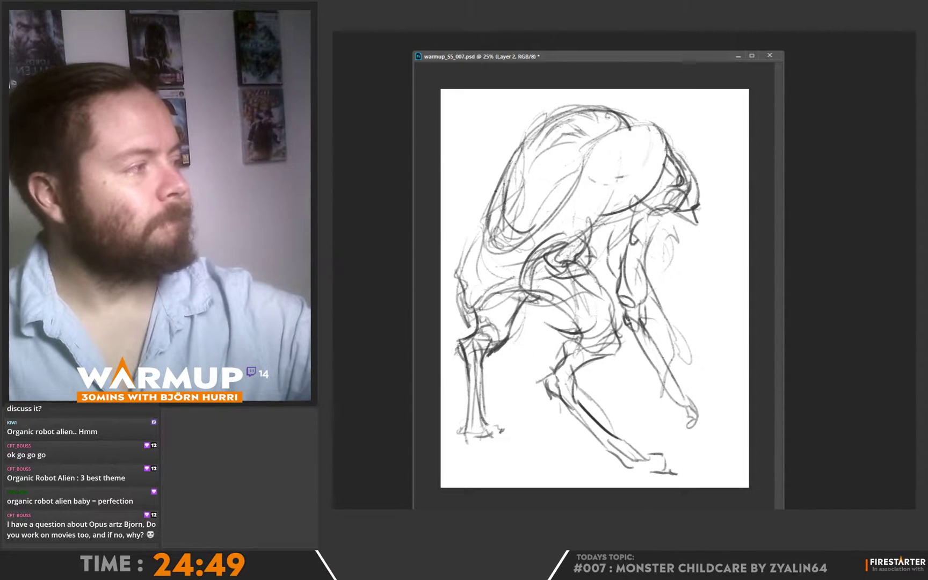
# Fade the sketch layer to 50% opacity, shift the drawing slightly right, and add a new layer for line work.
pyautogui.press('5')
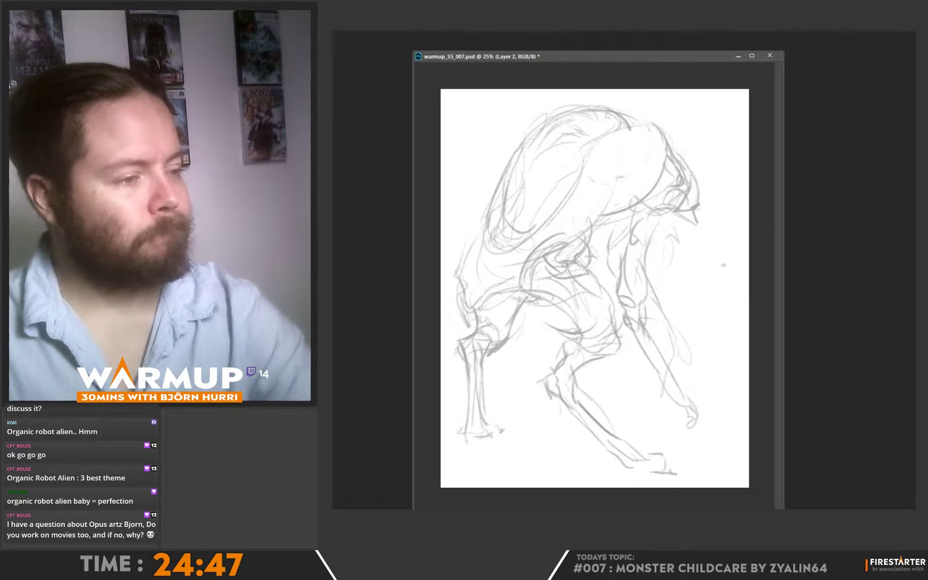
pyautogui.moveTo(573, 356)
pyautogui.mouseDown()
pyautogui.moveTo(606, 344)
pyautogui.moveTo(596, 340)
pyautogui.mouseUp()
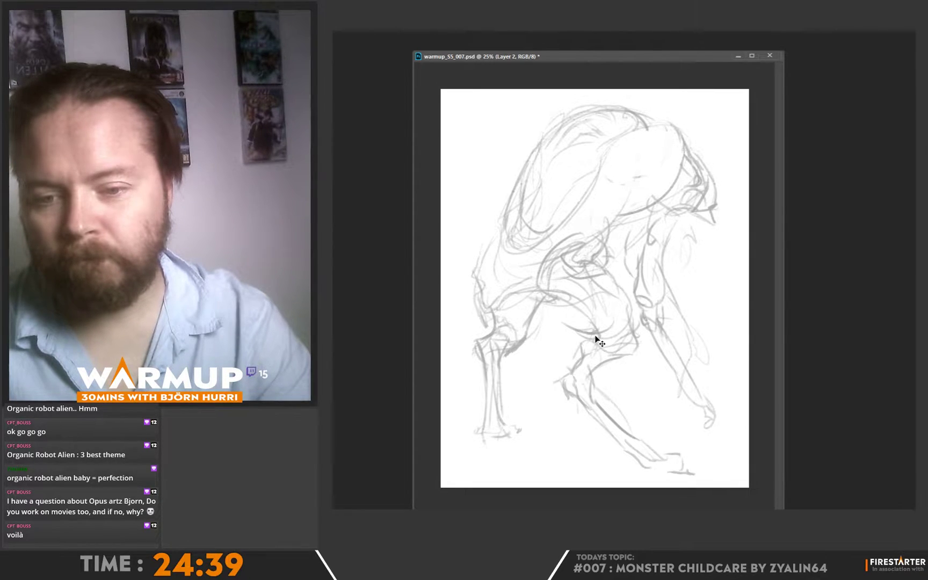
pyautogui.hotkey('ctrl', 'shift', 'alt', 'n')
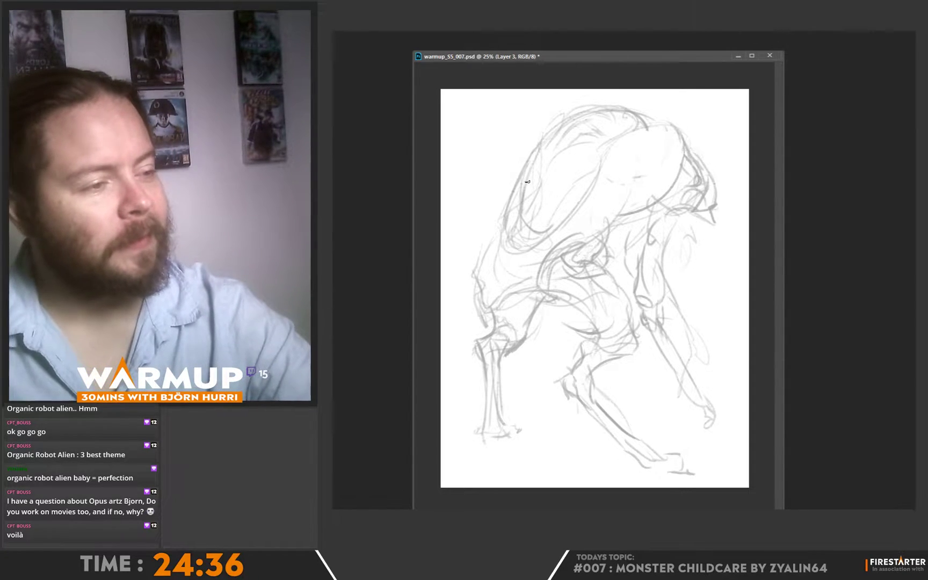
# Reduce the size of the "dirty lines" brush and ink the hump's rear edge on the new layer.
pyautogui.rightClick(531, 174)
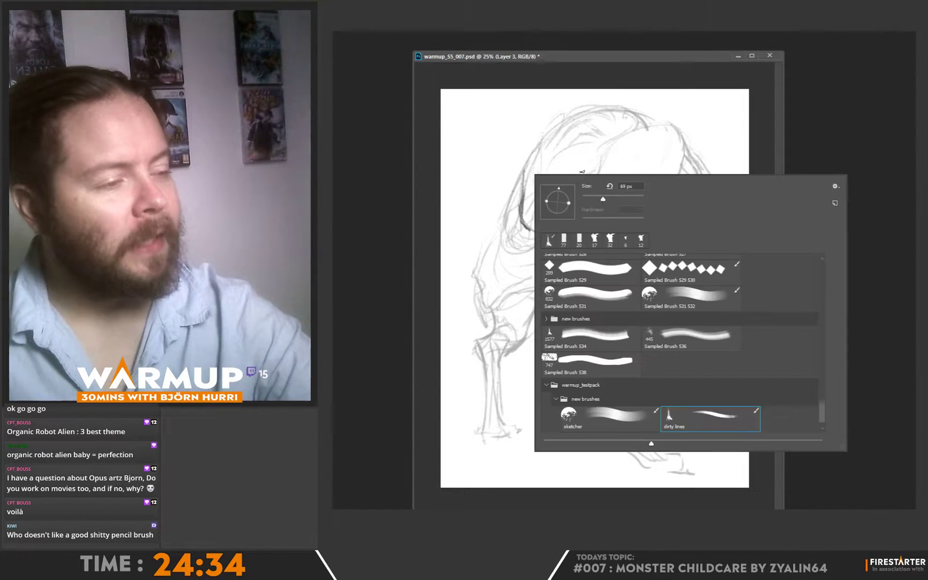
pyautogui.moveTo(602, 199); pyautogui.dragTo(598, 199)
pyautogui.moveTo(533, 153)
pyautogui.mouseDown()
pyautogui.moveTo(525, 182)
pyautogui.moveTo(567, 115)
pyautogui.moveTo(549, 130)
pyautogui.moveTo(550, 123)
pyautogui.moveTo(566, 115)
pyautogui.moveTo(544, 147)
pyautogui.mouseUp()
pyautogui.press('e')
pyautogui.press('b')
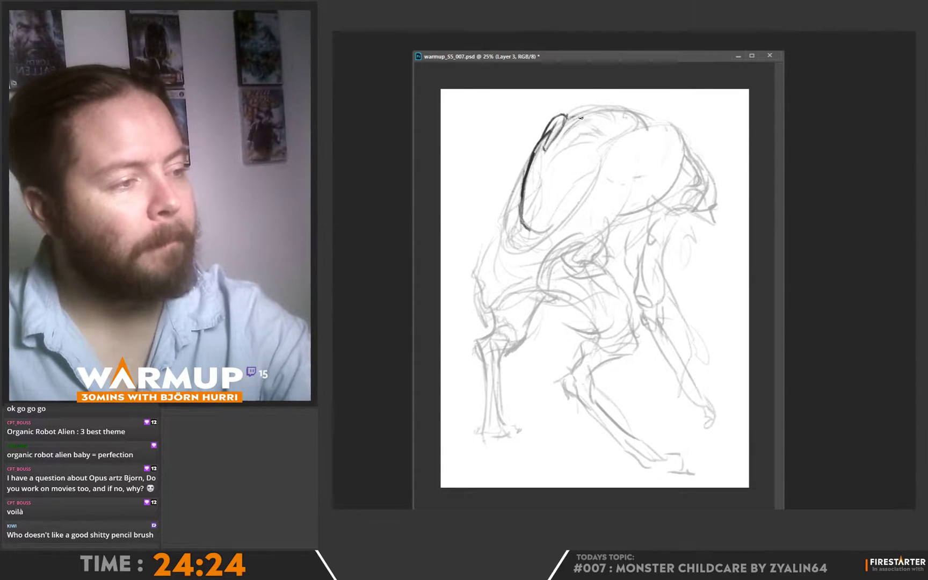
# Ink the top contour of the hump with its ridges and small folds.
pyautogui.moveTo(569, 115); pyautogui.dragTo(597, 130)
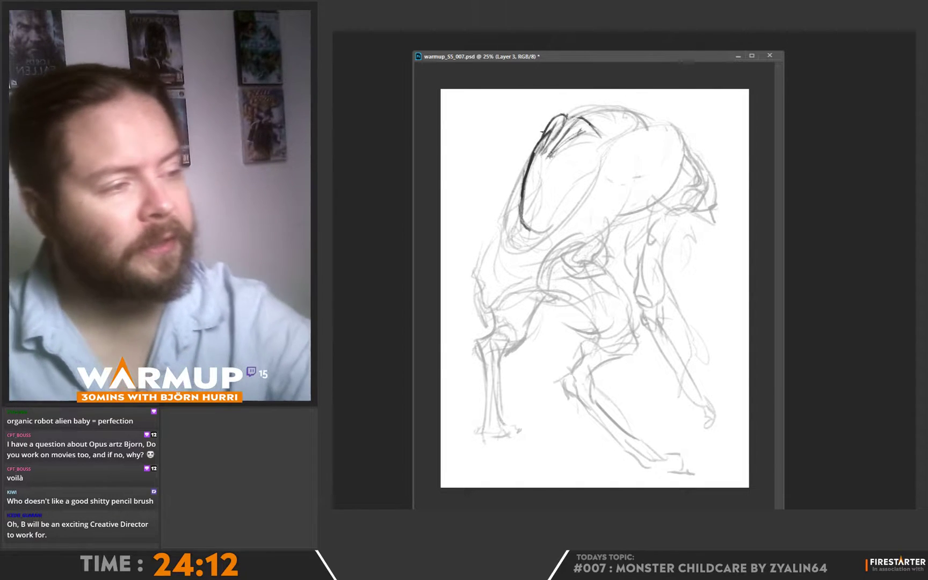
pyautogui.moveTo(562, 119)
pyautogui.mouseDown()
pyautogui.moveTo(606, 84)
pyautogui.moveTo(598, 105)
pyautogui.moveTo(623, 106)
pyautogui.moveTo(644, 126)
pyautogui.mouseUp()
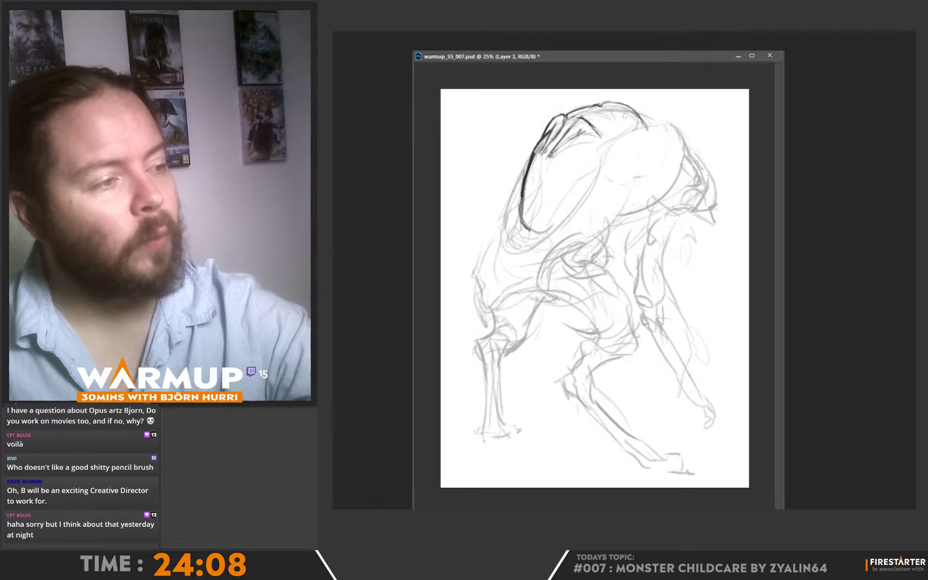
pyautogui.moveTo(621, 114)
pyautogui.mouseDown()
pyautogui.moveTo(590, 111)
pyautogui.moveTo(610, 122)
pyautogui.moveTo(632, 122)
pyautogui.mouseUp()
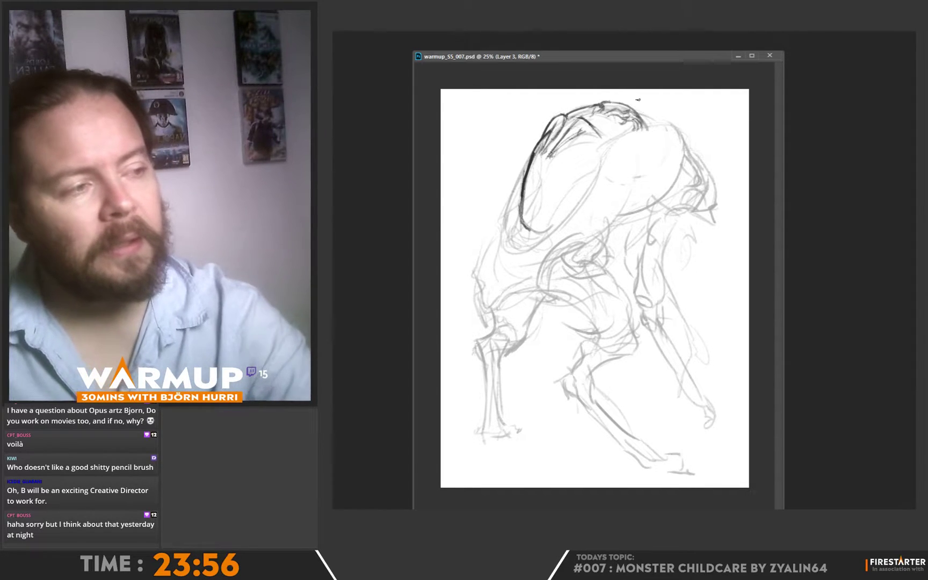
pyautogui.rightClick(597, 113)
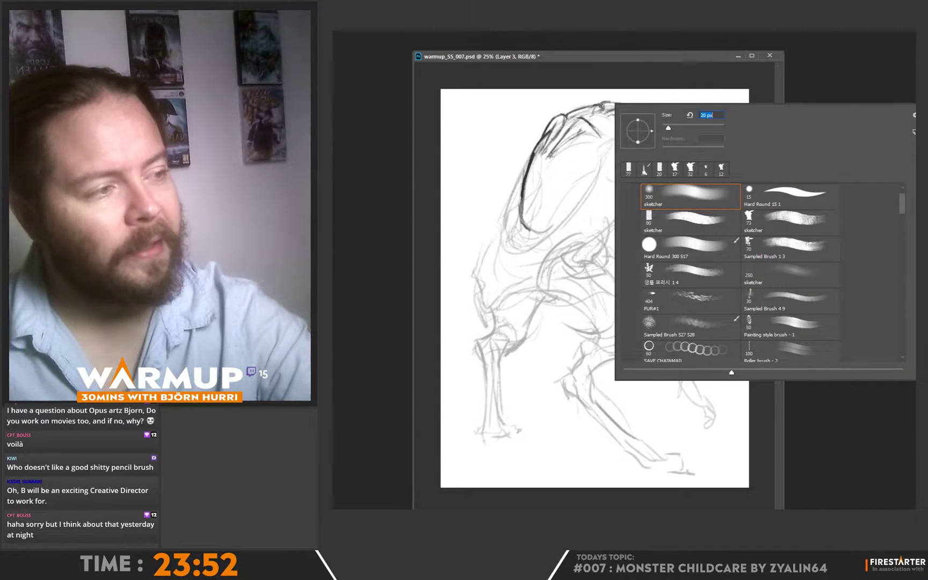
pyautogui.press('Escape')
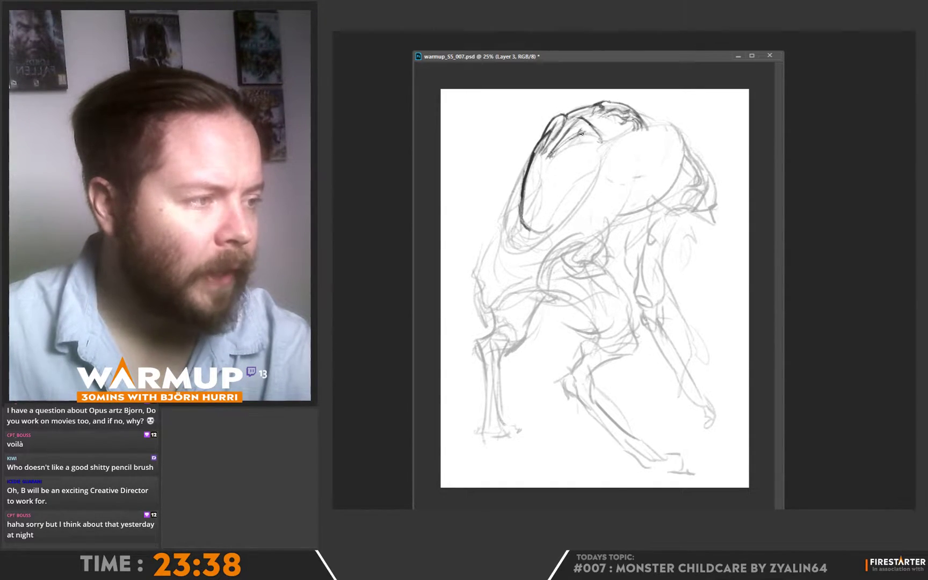
# Ink the curved folds inside the hump and the outlines of its rear and front rims.
pyautogui.moveTo(580, 139); pyautogui.dragTo(555, 212)
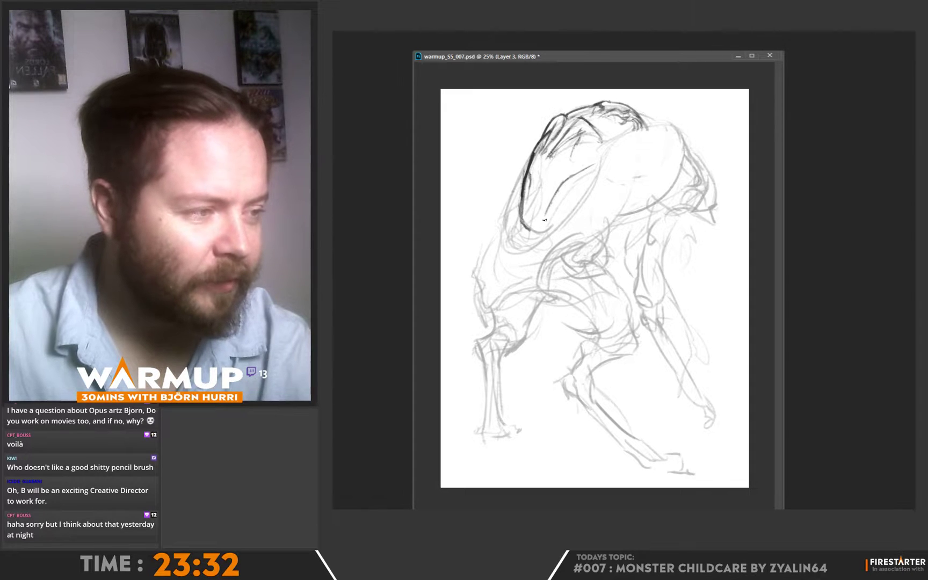
pyautogui.moveTo(596, 170); pyautogui.dragTo(556, 210)
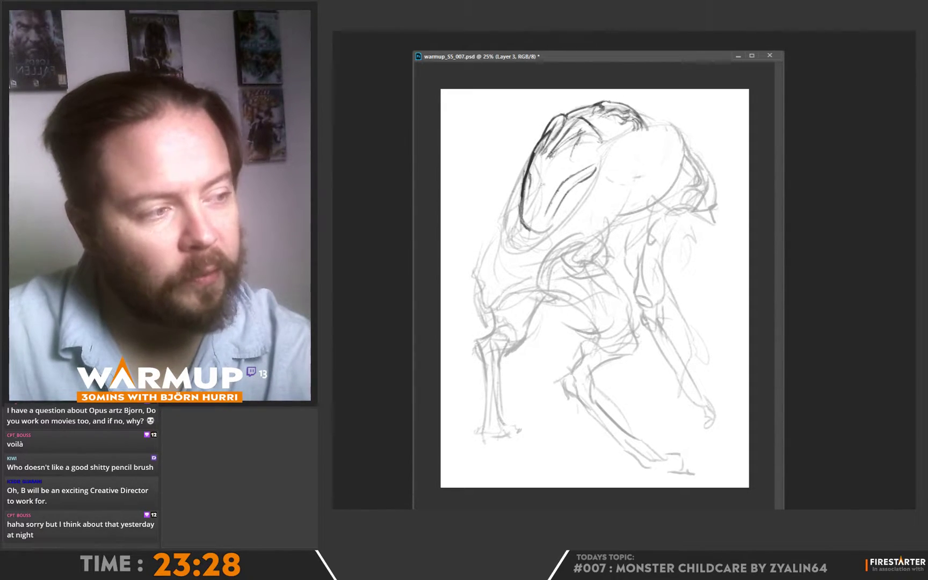
pyautogui.moveTo(538, 181)
pyautogui.mouseDown()
pyautogui.moveTo(531, 211)
pyautogui.moveTo(538, 206)
pyautogui.mouseUp()
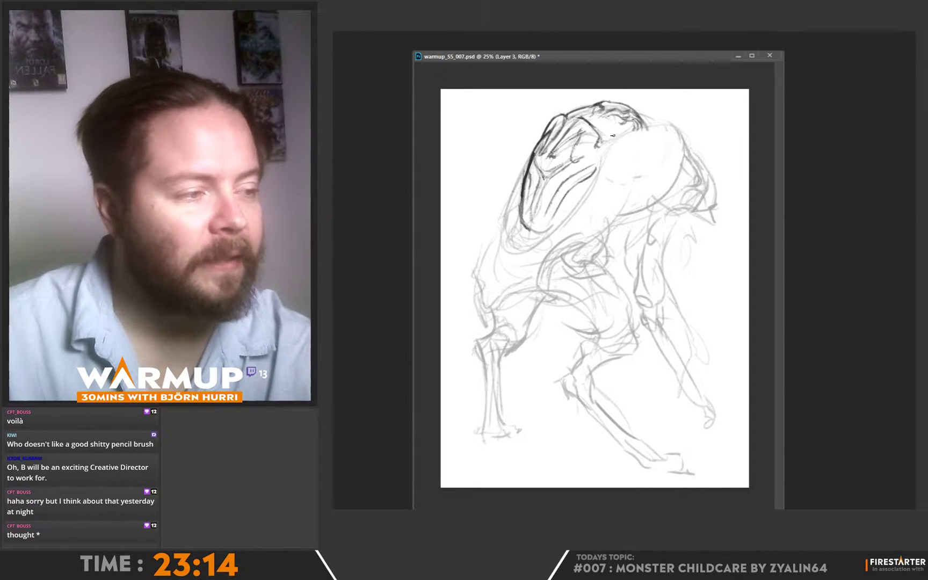
pyautogui.moveTo(519, 174)
pyautogui.mouseDown()
pyautogui.moveTo(502, 234)
pyautogui.moveTo(505, 225)
pyautogui.mouseUp()
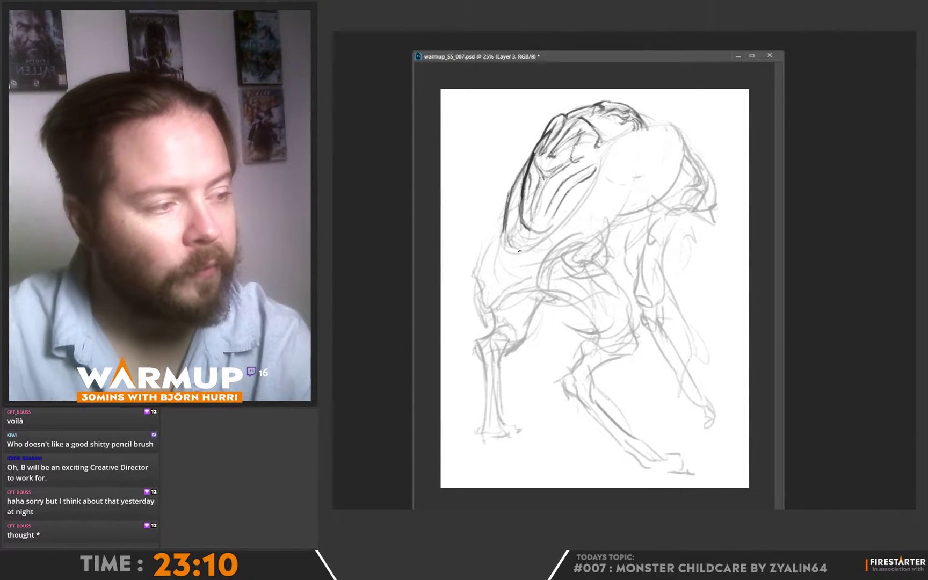
pyautogui.moveTo(599, 158); pyautogui.dragTo(562, 218)
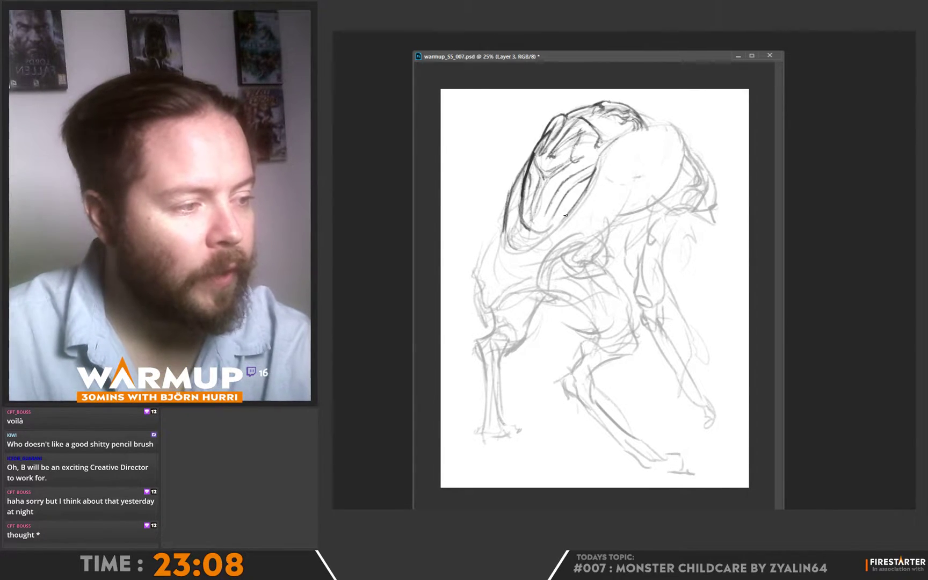
# Ink the contour over the monster's shoulder and down the front of its head.
pyautogui.moveTo(594, 161)
pyautogui.mouseDown()
pyautogui.moveTo(637, 128)
pyautogui.moveTo(668, 126)
pyautogui.mouseUp()
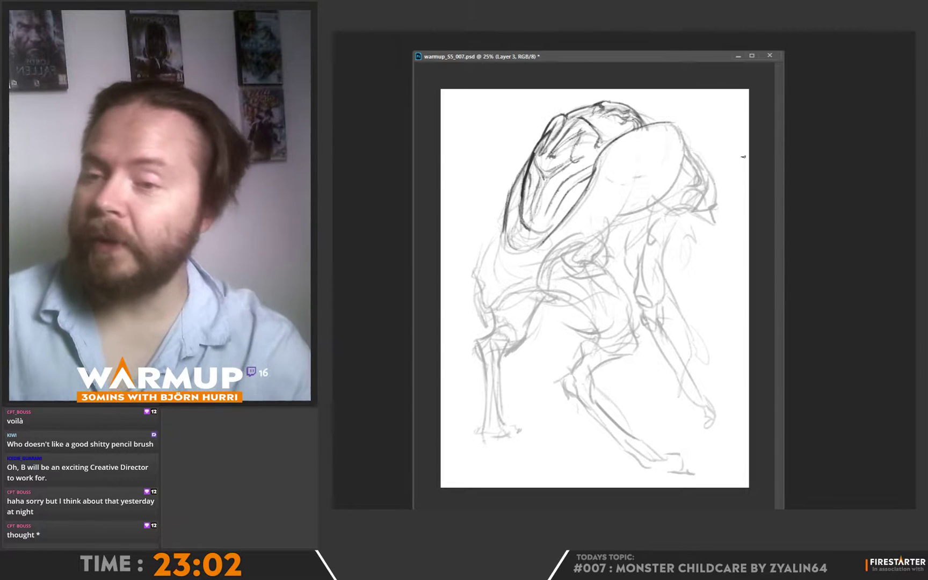
pyautogui.moveTo(638, 113)
pyautogui.mouseDown()
pyautogui.moveTo(656, 124)
pyautogui.moveTo(649, 115)
pyautogui.moveTo(661, 123)
pyautogui.moveTo(651, 118)
pyautogui.moveTo(697, 109)
pyautogui.moveTo(710, 132)
pyautogui.moveTo(697, 145)
pyautogui.moveTo(683, 136)
pyautogui.moveTo(712, 209)
pyautogui.mouseUp()
pyautogui.moveTo(697, 158); pyautogui.dragTo(709, 175)
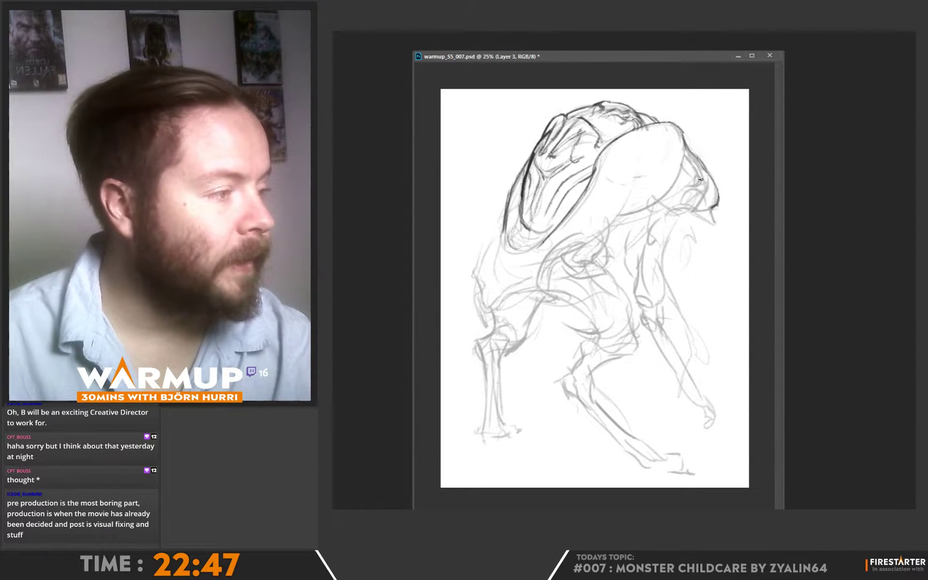
# Ink the underside of the head and the front arm from the shoulder down to the elbow joint.
pyautogui.moveTo(691, 162)
pyautogui.mouseDown()
pyautogui.moveTo(715, 225)
pyautogui.moveTo(679, 215)
pyautogui.moveTo(662, 273)
pyautogui.mouseUp()
pyautogui.moveTo(653, 210)
pyautogui.mouseDown()
pyautogui.moveTo(635, 298)
pyautogui.moveTo(650, 304)
pyautogui.moveTo(648, 287)
pyautogui.moveTo(671, 299)
pyautogui.moveTo(665, 265)
pyautogui.moveTo(672, 302)
pyautogui.moveTo(662, 310)
pyautogui.moveTo(664, 329)
pyautogui.moveTo(648, 293)
pyautogui.moveTo(641, 308)
pyautogui.moveTo(647, 329)
pyautogui.moveTo(643, 308)
pyautogui.moveTo(657, 305)
pyautogui.moveTo(664, 328)
pyautogui.mouseUp()
pyautogui.moveTo(640, 296)
pyautogui.mouseDown()
pyautogui.moveTo(658, 309)
pyautogui.moveTo(659, 294)
pyautogui.moveTo(668, 298)
pyautogui.moveTo(659, 276)
pyautogui.moveTo(667, 284)
pyautogui.moveTo(665, 236)
pyautogui.mouseUp()
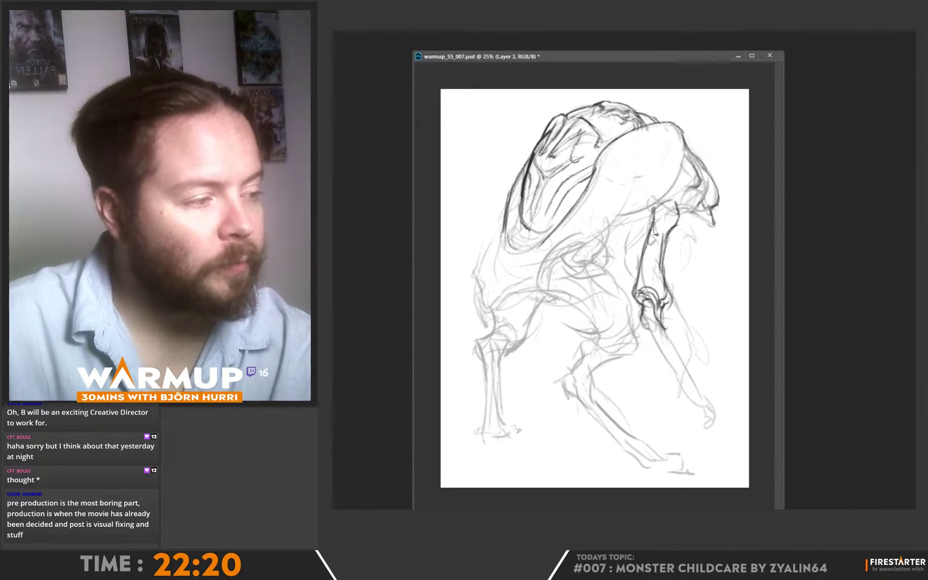
# Ink the muscle folds around the shoulder and armpit, and define the face with its eye socket and pointed jaw.
pyautogui.moveTo(652, 247)
pyautogui.mouseDown()
pyautogui.moveTo(640, 271)
pyautogui.moveTo(642, 263)
pyautogui.mouseUp()
pyautogui.moveTo(653, 222)
pyautogui.mouseDown()
pyautogui.moveTo(662, 187)
pyautogui.moveTo(649, 178)
pyautogui.moveTo(618, 217)
pyautogui.moveTo(653, 211)
pyautogui.moveTo(639, 185)
pyautogui.moveTo(621, 212)
pyautogui.moveTo(643, 174)
pyautogui.moveTo(655, 169)
pyautogui.moveTo(664, 196)
pyautogui.mouseUp()
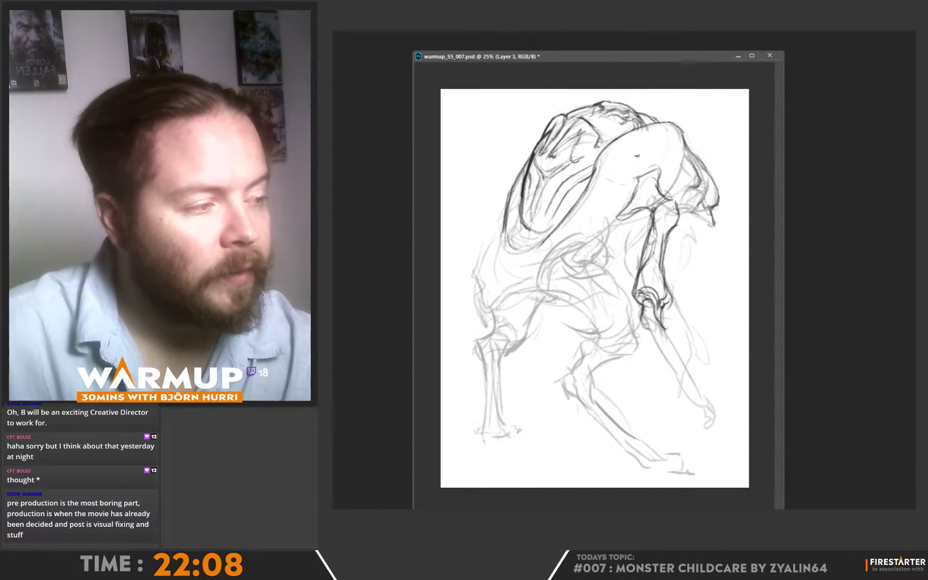
pyautogui.moveTo(618, 174); pyautogui.dragTo(578, 227)
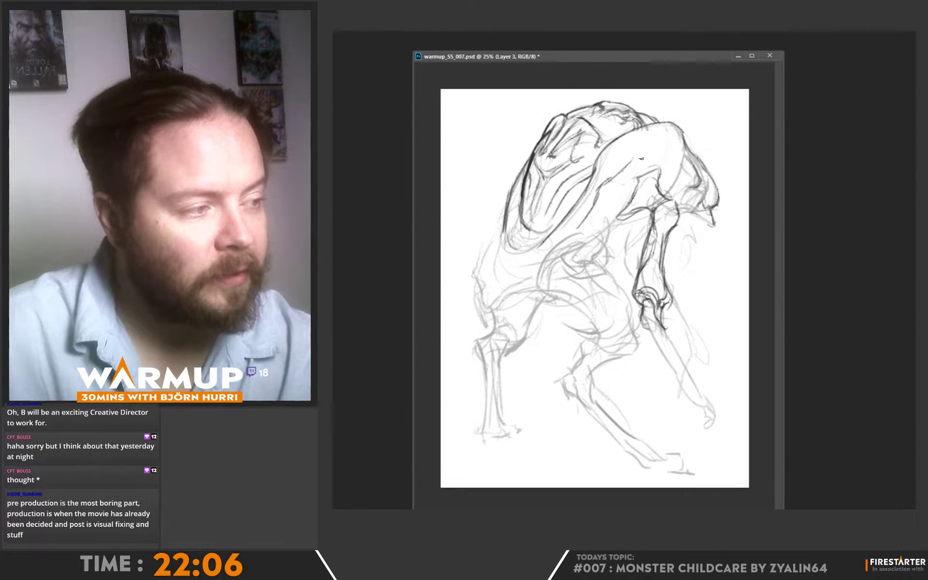
pyautogui.moveTo(607, 193)
pyautogui.mouseDown()
pyautogui.moveTo(595, 224)
pyautogui.moveTo(624, 199)
pyautogui.moveTo(621, 208)
pyautogui.moveTo(632, 184)
pyautogui.moveTo(683, 176)
pyautogui.moveTo(659, 197)
pyautogui.moveTo(685, 154)
pyautogui.moveTo(669, 193)
pyautogui.moveTo(695, 186)
pyautogui.moveTo(677, 202)
pyautogui.moveTo(698, 204)
pyautogui.mouseUp()
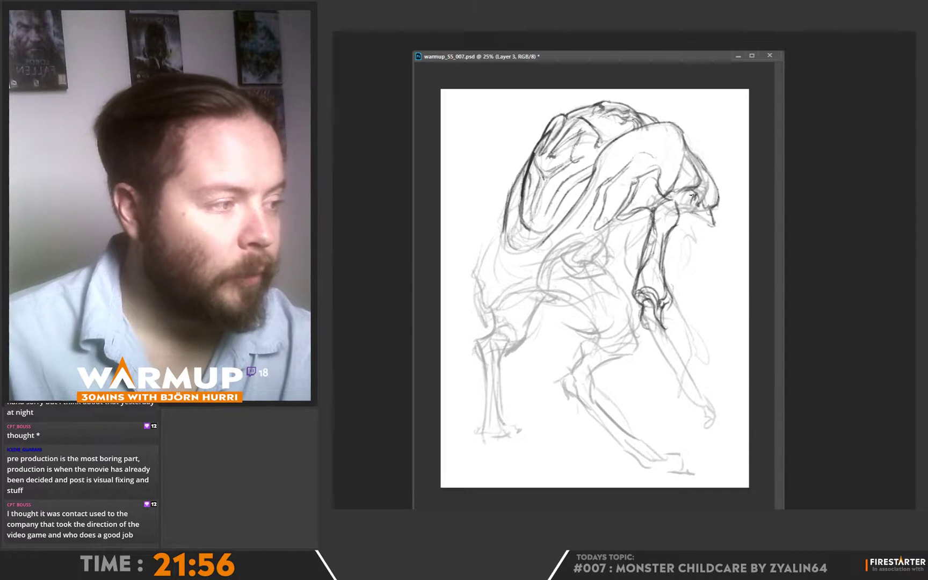
pyautogui.moveTo(697, 189); pyautogui.dragTo(712, 206)
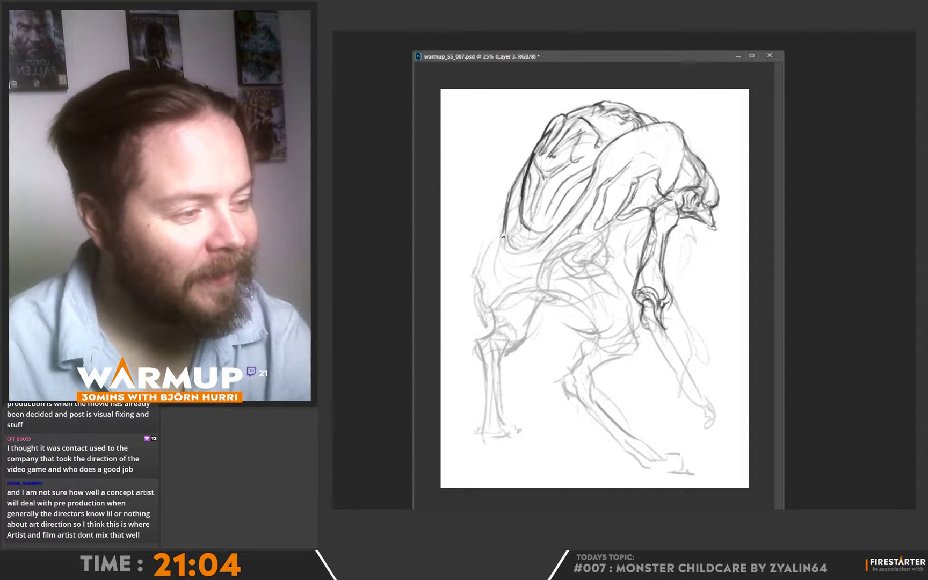
# Ink the layered folds beneath the hump and the contour of the bony pelvis behind it.
pyautogui.moveTo(501, 215); pyautogui.dragTo(490, 246)
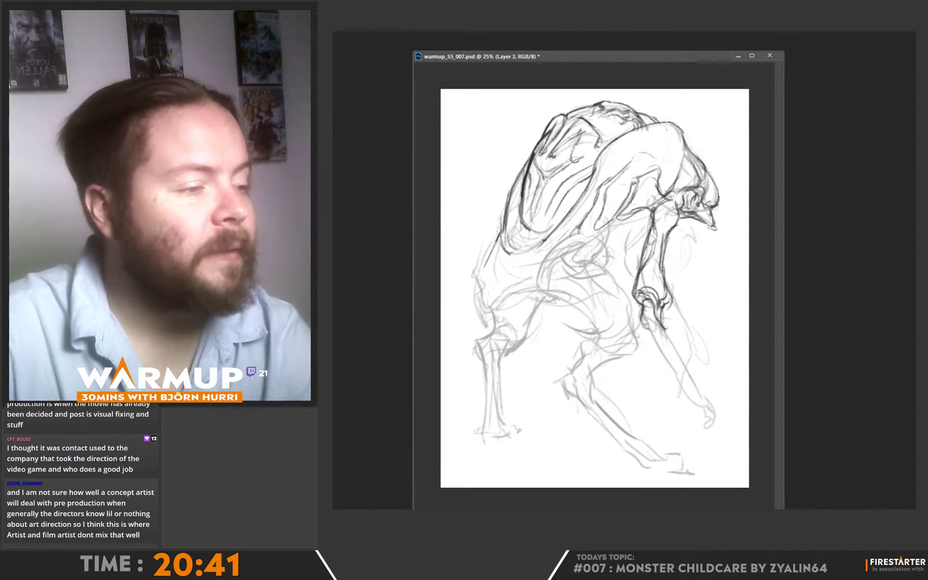
pyautogui.moveTo(506, 247)
pyautogui.mouseDown()
pyautogui.moveTo(530, 236)
pyautogui.moveTo(521, 219)
pyautogui.moveTo(544, 229)
pyautogui.moveTo(566, 216)
pyautogui.moveTo(537, 235)
pyautogui.moveTo(522, 214)
pyautogui.moveTo(519, 232)
pyautogui.moveTo(555, 233)
pyautogui.mouseUp()
pyautogui.moveTo(520, 197)
pyautogui.mouseDown()
pyautogui.moveTo(512, 234)
pyautogui.moveTo(515, 217)
pyautogui.moveTo(529, 242)
pyautogui.moveTo(518, 236)
pyautogui.moveTo(518, 213)
pyautogui.moveTo(526, 239)
pyautogui.moveTo(559, 222)
pyautogui.moveTo(550, 229)
pyautogui.moveTo(520, 216)
pyautogui.moveTo(589, 157)
pyautogui.moveTo(526, 254)
pyautogui.moveTo(494, 238)
pyautogui.moveTo(499, 230)
pyautogui.moveTo(554, 247)
pyautogui.moveTo(523, 260)
pyautogui.moveTo(559, 242)
pyautogui.moveTo(538, 258)
pyautogui.moveTo(508, 252)
pyautogui.moveTo(537, 259)
pyautogui.moveTo(498, 233)
pyautogui.moveTo(472, 272)
pyautogui.mouseUp()
pyautogui.moveTo(540, 277)
pyautogui.mouseDown()
pyautogui.moveTo(487, 312)
pyautogui.moveTo(473, 273)
pyautogui.mouseUp()
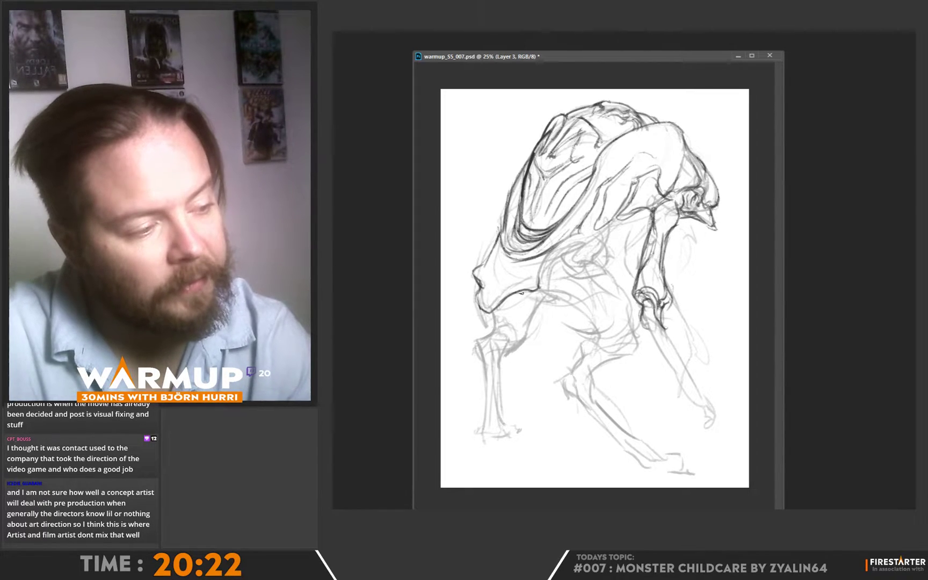
pyautogui.moveTo(532, 288); pyautogui.dragTo(502, 297)
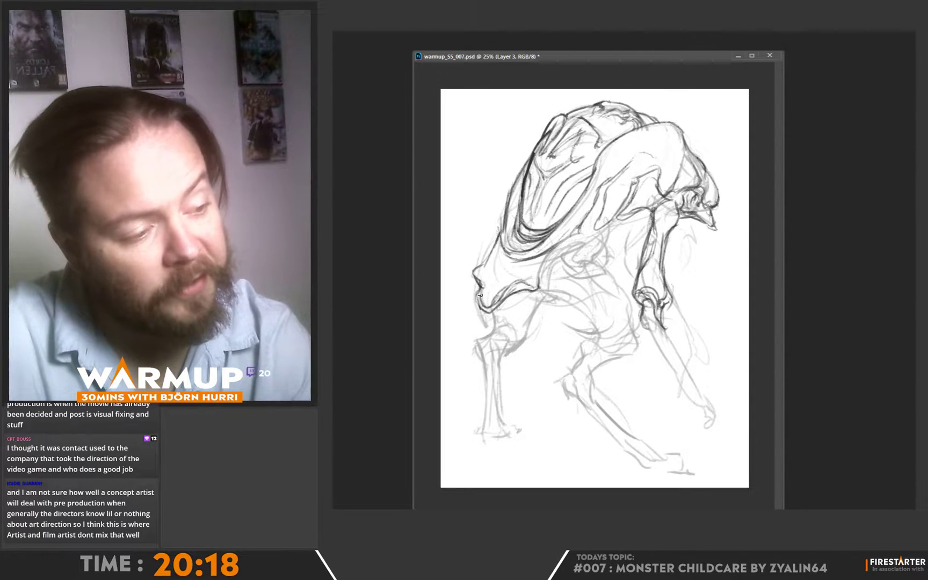
pyautogui.moveTo(503, 251)
pyautogui.mouseDown()
pyautogui.moveTo(504, 278)
pyautogui.moveTo(497, 268)
pyautogui.moveTo(519, 270)
pyautogui.moveTo(498, 263)
pyautogui.moveTo(539, 260)
pyautogui.moveTo(561, 247)
pyautogui.mouseUp()
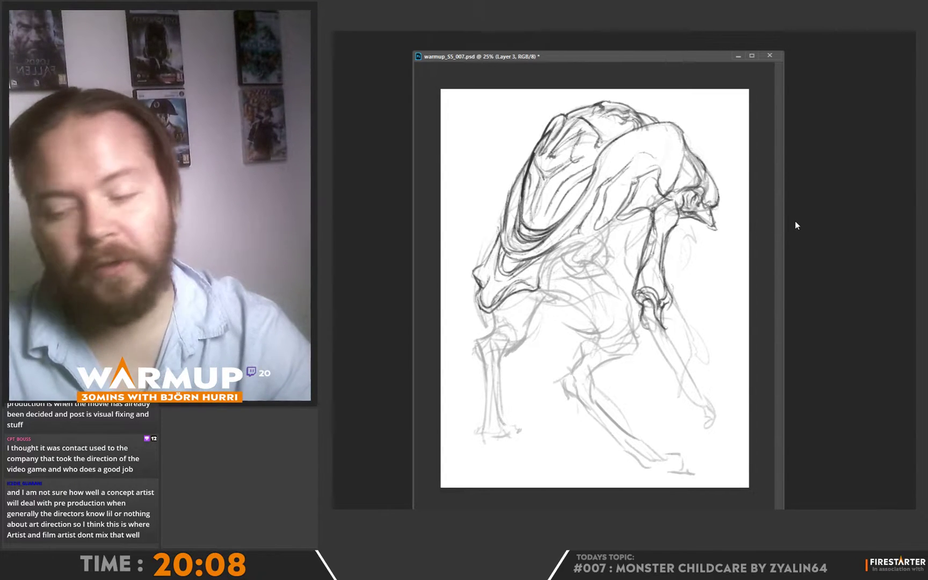
# Flip the canvas horizontally and ink the bent hind leg's thigh, knee and heel joint.
pyautogui.press('F2')
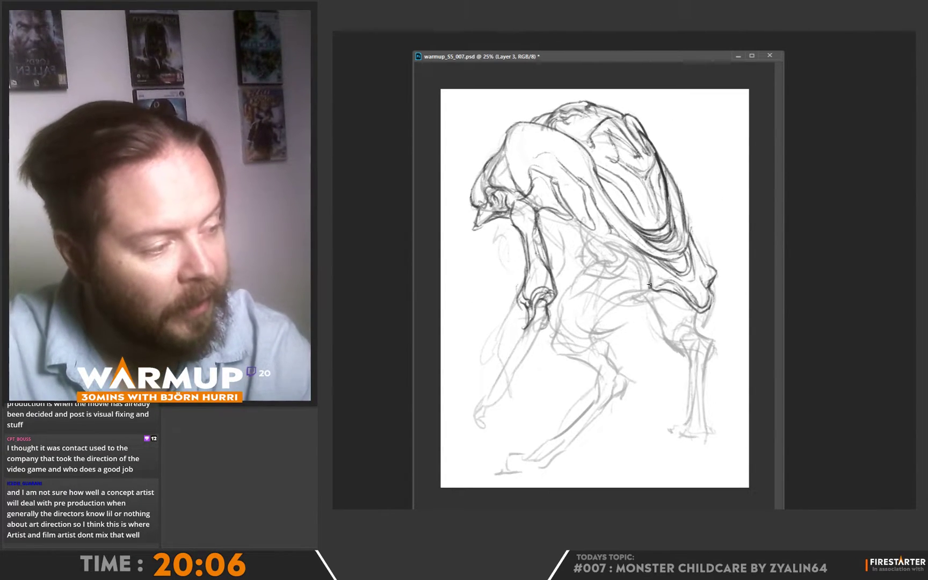
pyautogui.moveTo(630, 251)
pyautogui.mouseDown()
pyautogui.moveTo(650, 277)
pyautogui.moveTo(649, 261)
pyautogui.mouseUp()
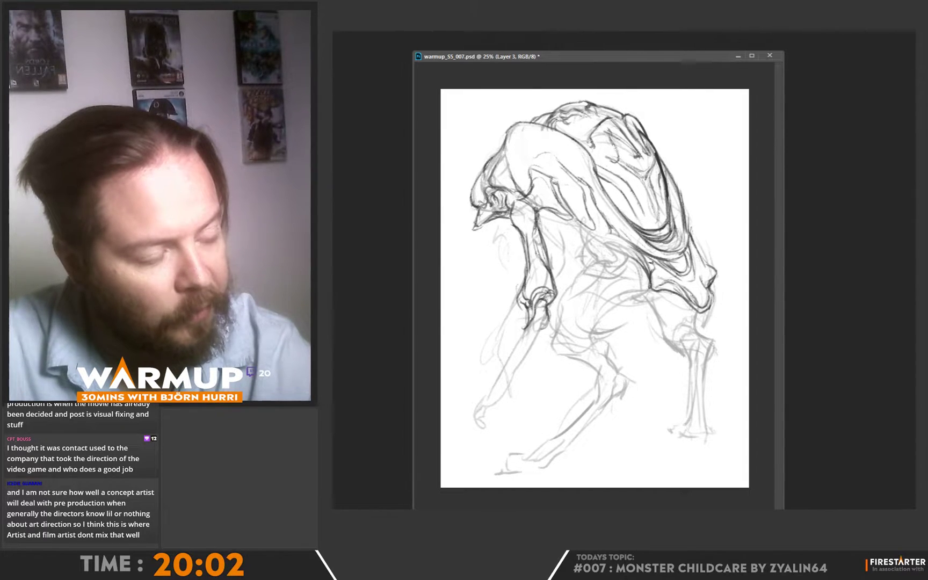
pyautogui.moveTo(616, 258)
pyautogui.mouseDown()
pyautogui.moveTo(587, 270)
pyautogui.moveTo(562, 300)
pyautogui.moveTo(551, 344)
pyautogui.moveTo(601, 376)
pyautogui.moveTo(595, 344)
pyautogui.moveTo(578, 344)
pyautogui.moveTo(610, 347)
pyautogui.moveTo(616, 366)
pyautogui.moveTo(608, 360)
pyautogui.moveTo(613, 385)
pyautogui.mouseUp()
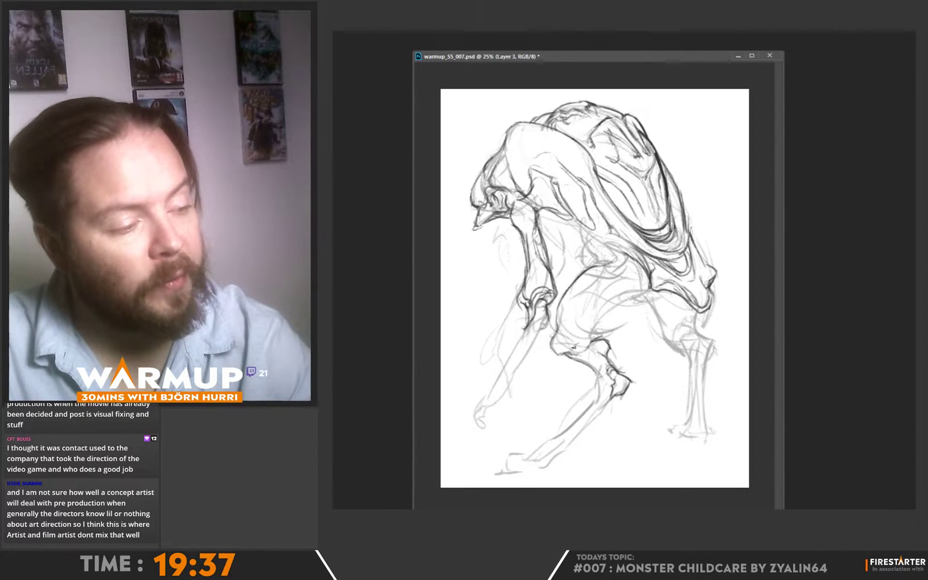
pyautogui.moveTo(592, 337); pyautogui.dragTo(633, 297)
pyautogui.moveTo(588, 321)
pyautogui.mouseDown()
pyautogui.moveTo(647, 284)
pyautogui.moveTo(567, 324)
pyautogui.moveTo(578, 283)
pyautogui.moveTo(557, 335)
pyautogui.moveTo(572, 303)
pyautogui.moveTo(565, 335)
pyautogui.moveTo(601, 307)
pyautogui.mouseUp()
pyautogui.moveTo(562, 338); pyautogui.dragTo(596, 327)
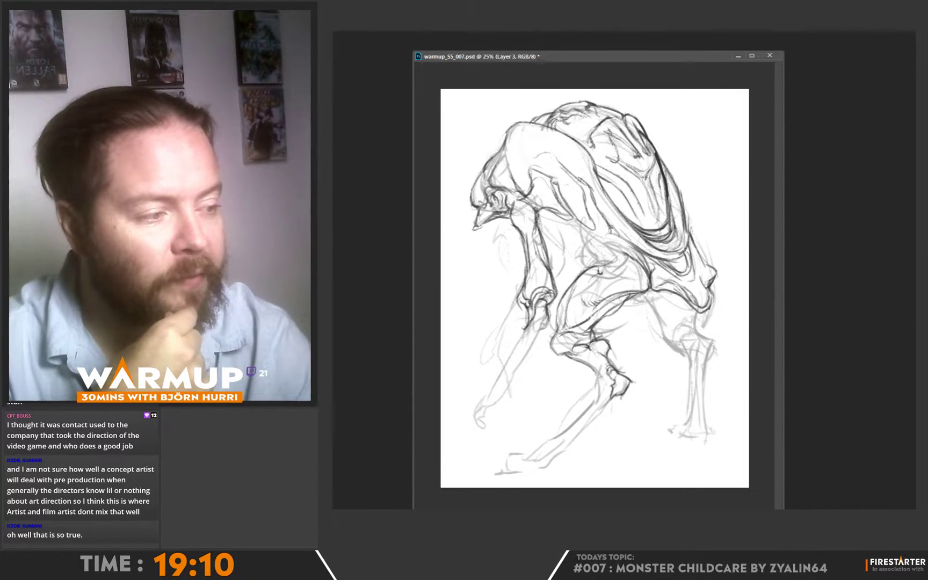
# Ink the curled shapes under the chest and the front arm's forearm with its clawed hand.
pyautogui.moveTo(600, 272); pyautogui.dragTo(615, 275)
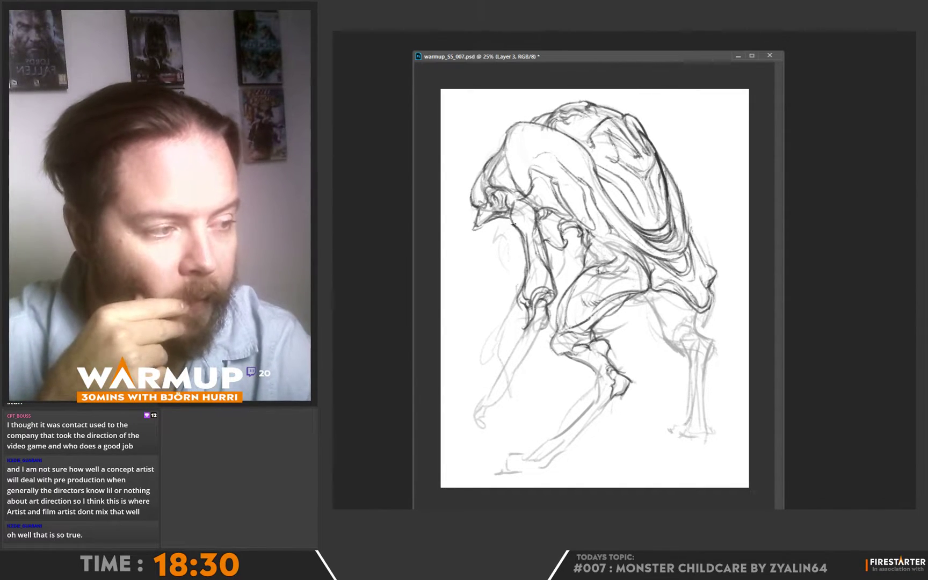
pyautogui.moveTo(517, 302)
pyautogui.mouseDown()
pyautogui.moveTo(500, 379)
pyautogui.moveTo(526, 326)
pyautogui.moveTo(546, 325)
pyautogui.moveTo(523, 361)
pyautogui.mouseUp()
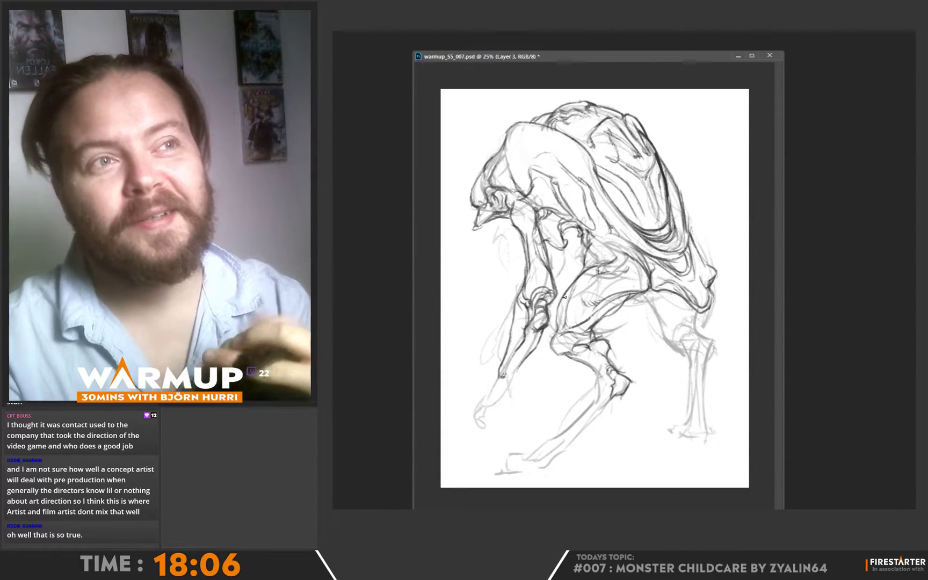
pyautogui.moveTo(537, 339)
pyautogui.mouseDown()
pyautogui.moveTo(506, 393)
pyautogui.moveTo(503, 374)
pyautogui.moveTo(471, 412)
pyautogui.moveTo(498, 406)
pyautogui.moveTo(507, 393)
pyautogui.moveTo(465, 404)
pyautogui.moveTo(467, 443)
pyautogui.moveTo(476, 404)
pyautogui.moveTo(481, 441)
pyautogui.moveTo(480, 411)
pyautogui.moveTo(498, 409)
pyautogui.moveTo(503, 430)
pyautogui.moveTo(500, 411)
pyautogui.mouseUp()
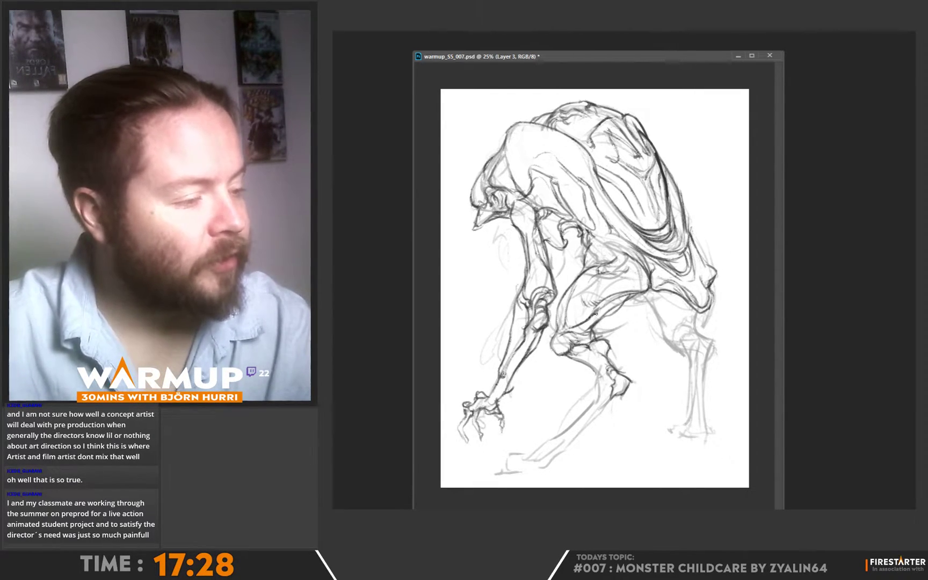
# Darken the bent hind leg's thigh and ink its shin and clawed foot.
pyautogui.moveTo(596, 324); pyautogui.dragTo(617, 302)
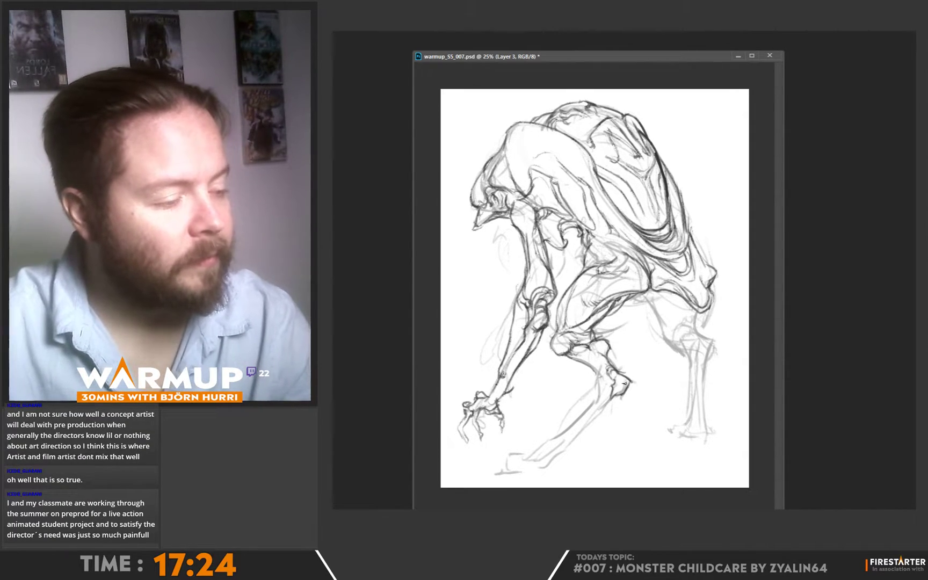
pyautogui.moveTo(598, 377)
pyautogui.mouseDown()
pyautogui.moveTo(592, 403)
pyautogui.moveTo(559, 436)
pyautogui.moveTo(495, 473)
pyautogui.moveTo(552, 467)
pyautogui.mouseUp()
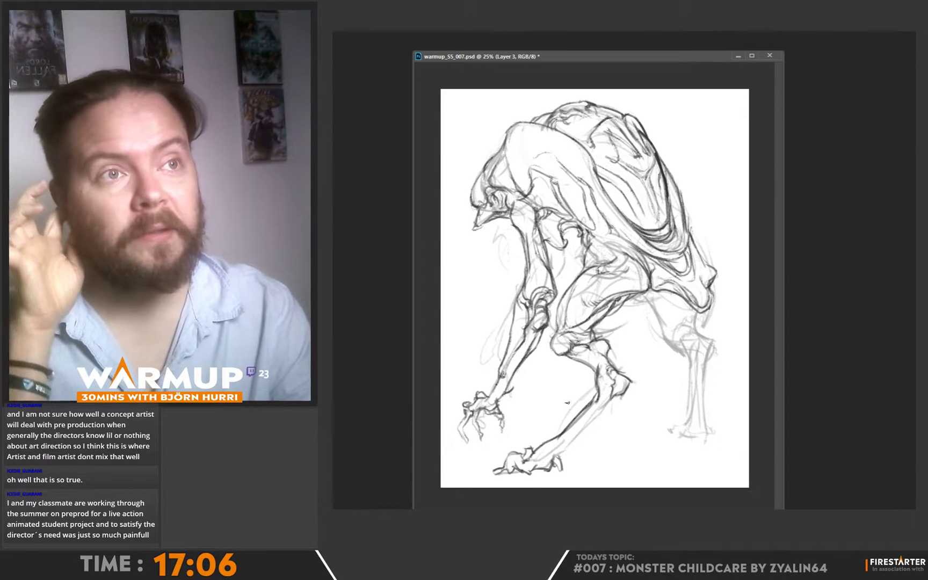
pyautogui.moveTo(563, 454); pyautogui.dragTo(622, 393)
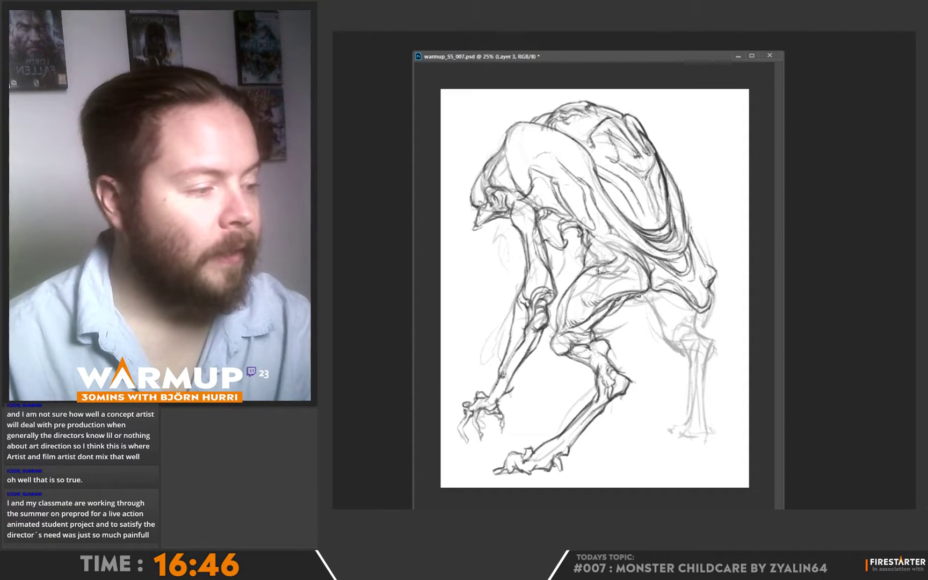
# Ink the rearmost leg from the hip to its clawed foot and add detail lines to the pelvis and chest.
pyautogui.moveTo(631, 300); pyautogui.dragTo(654, 295)
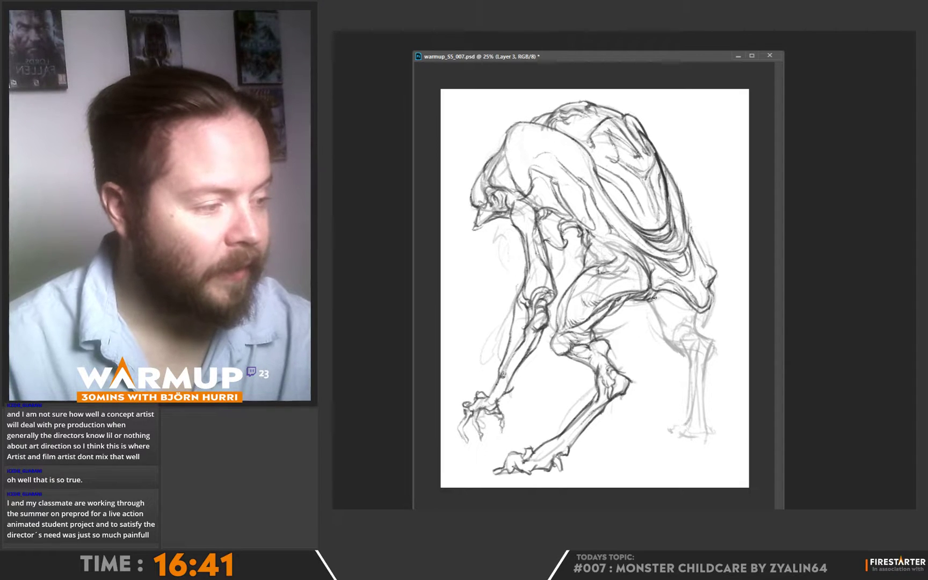
pyautogui.moveTo(651, 302)
pyautogui.mouseDown()
pyautogui.moveTo(674, 355)
pyautogui.moveTo(720, 347)
pyautogui.moveTo(705, 393)
pyautogui.mouseUp()
pyautogui.moveTo(689, 354)
pyautogui.mouseDown()
pyautogui.moveTo(694, 408)
pyautogui.moveTo(706, 400)
pyautogui.moveTo(706, 424)
pyautogui.moveTo(714, 426)
pyautogui.mouseUp()
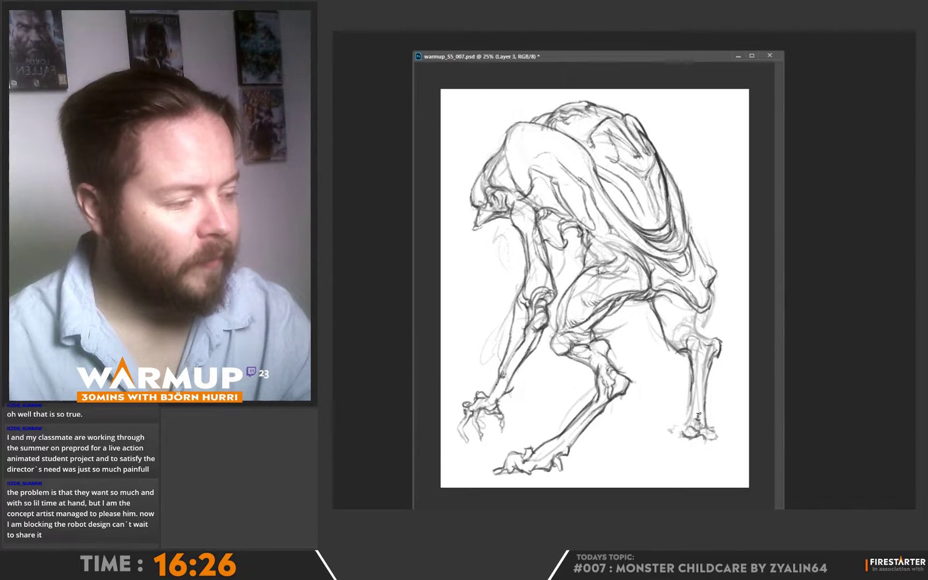
pyautogui.moveTo(694, 397)
pyautogui.mouseDown()
pyautogui.moveTo(661, 429)
pyautogui.moveTo(682, 435)
pyautogui.moveTo(658, 434)
pyautogui.moveTo(683, 415)
pyautogui.moveTo(712, 430)
pyautogui.moveTo(718, 424)
pyautogui.moveTo(704, 438)
pyautogui.mouseUp()
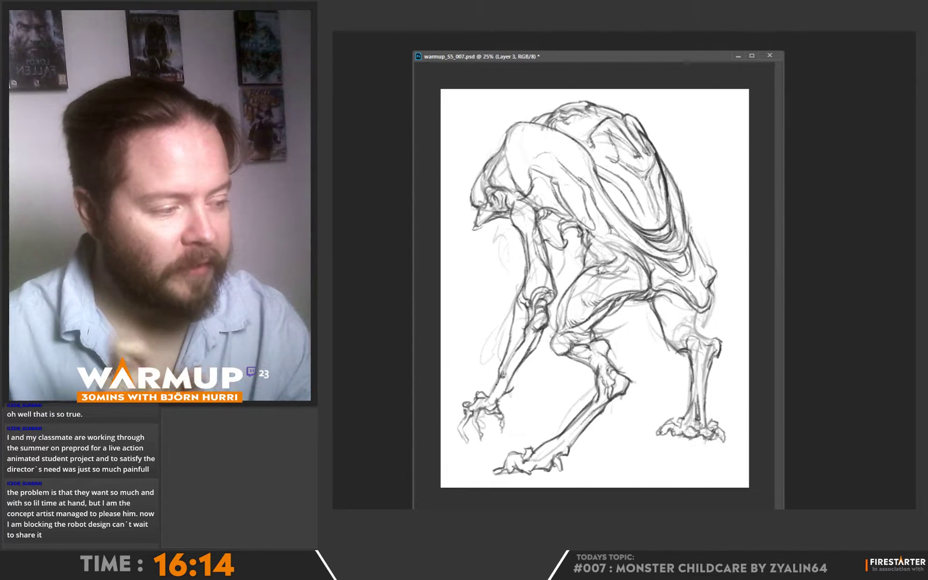
pyautogui.moveTo(681, 419); pyautogui.dragTo(682, 424)
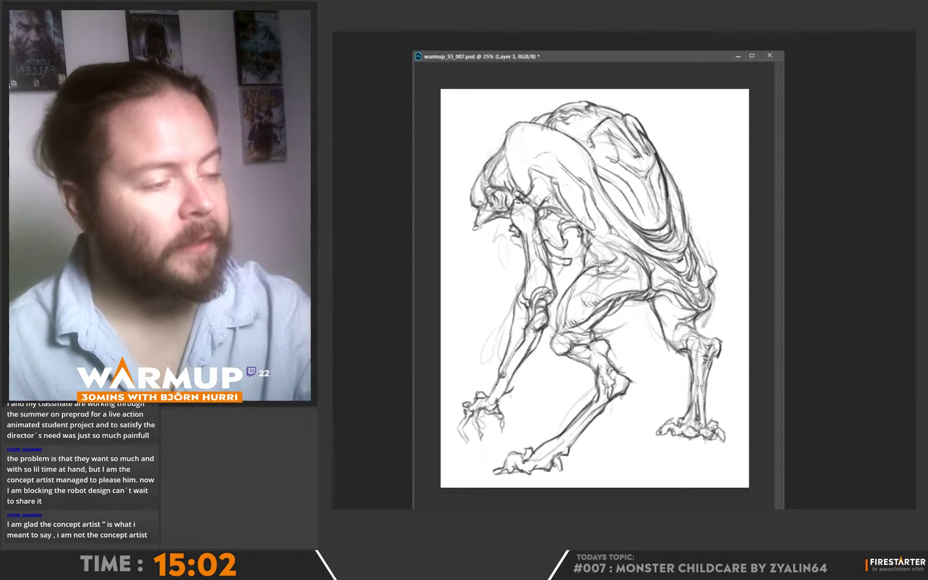
# Merge the inked lines into the layer below and begin another arm behind the hump on a new layer.
pyautogui.hotkey('ctrl', 'alt', 'z')
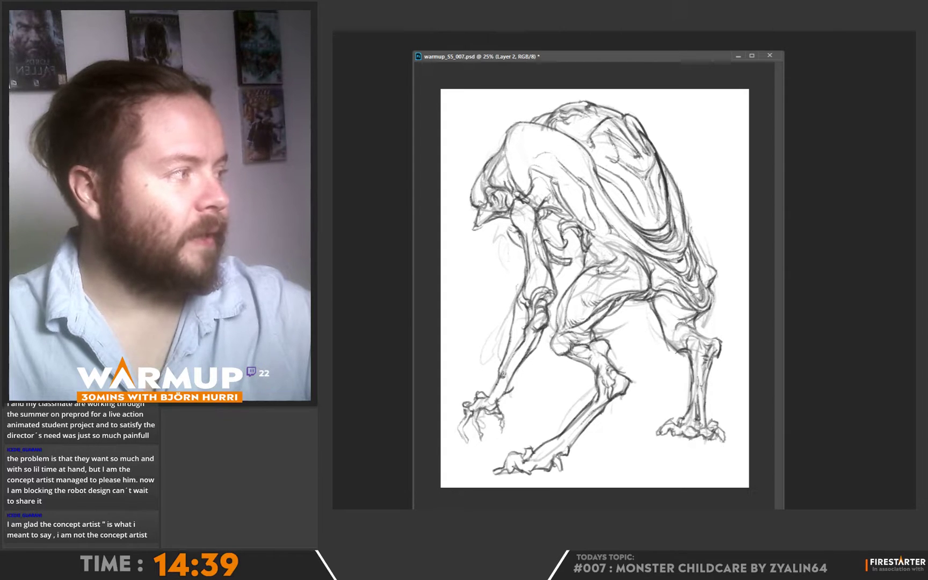
pyautogui.hotkey('ctrl', 'e')
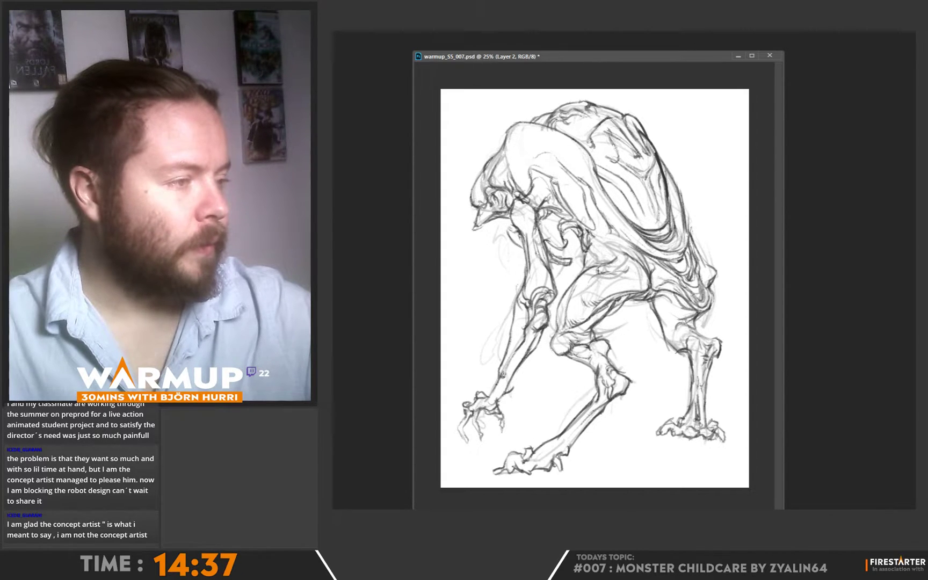
pyautogui.hotkey('ctrl', 'shift', 'alt', 'n')
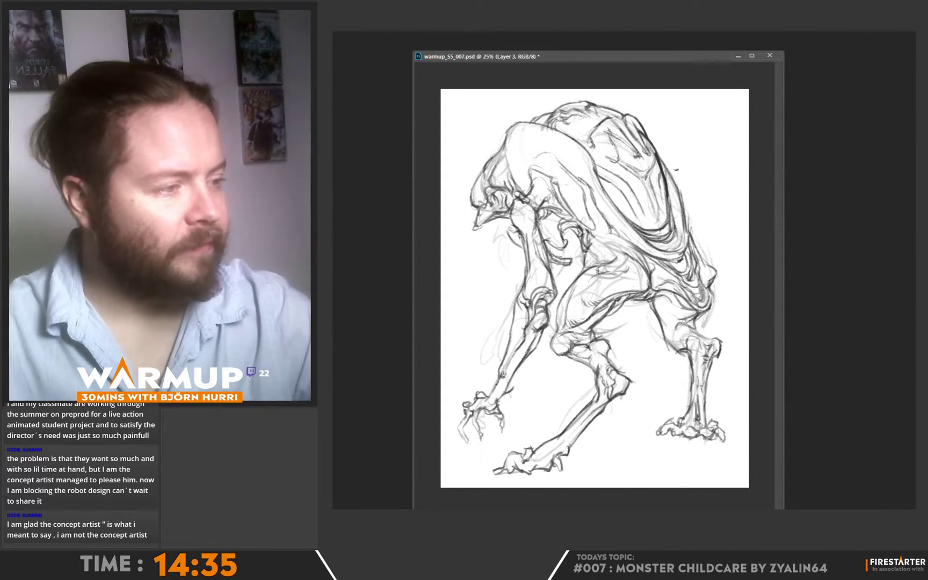
pyautogui.moveTo(683, 200); pyautogui.dragTo(730, 251)
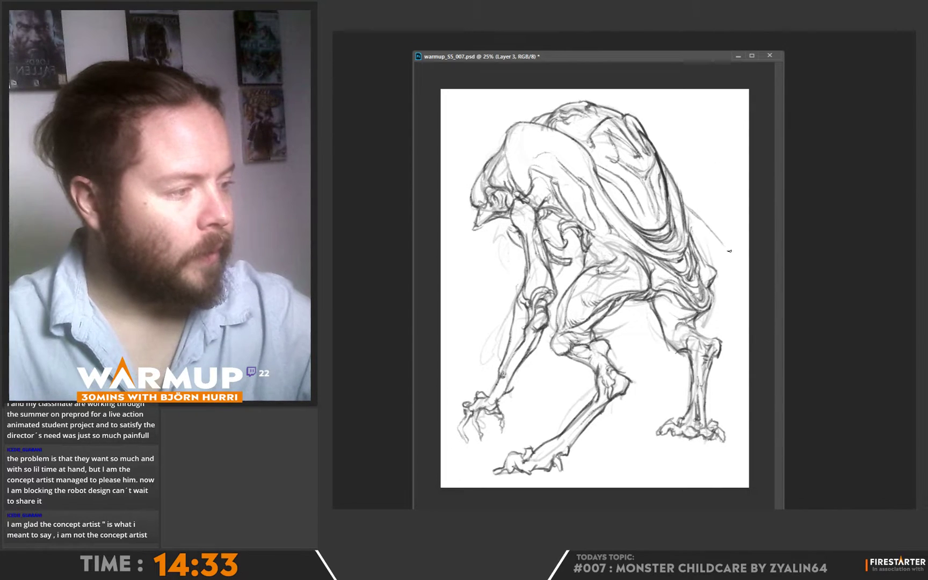
# Enlarge the document window and widen the canvas on both sides with the Crop tool.
pyautogui.moveTo(783, 508); pyautogui.dragTo(915, 508)
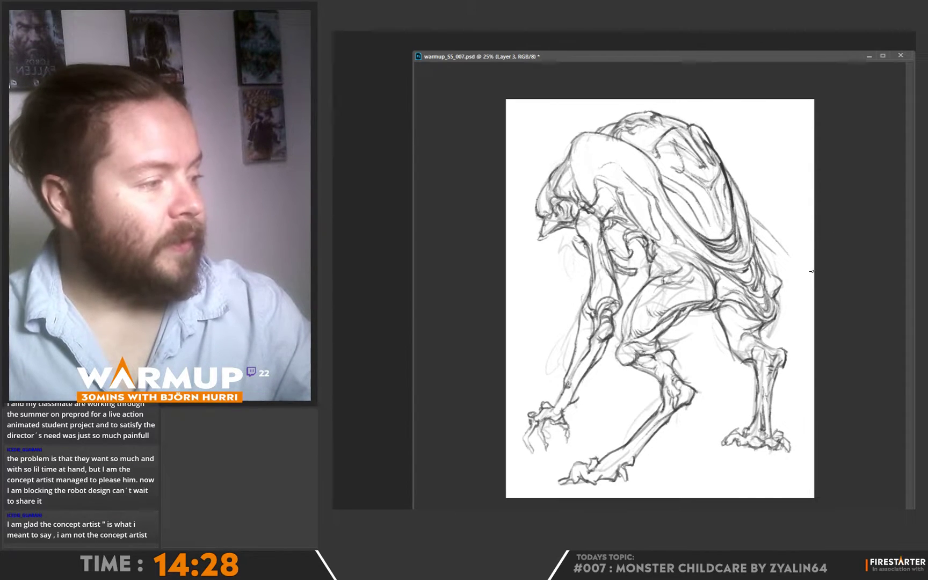
pyautogui.press('c')
pyautogui.moveTo(814, 298); pyautogui.dragTo(884, 298)
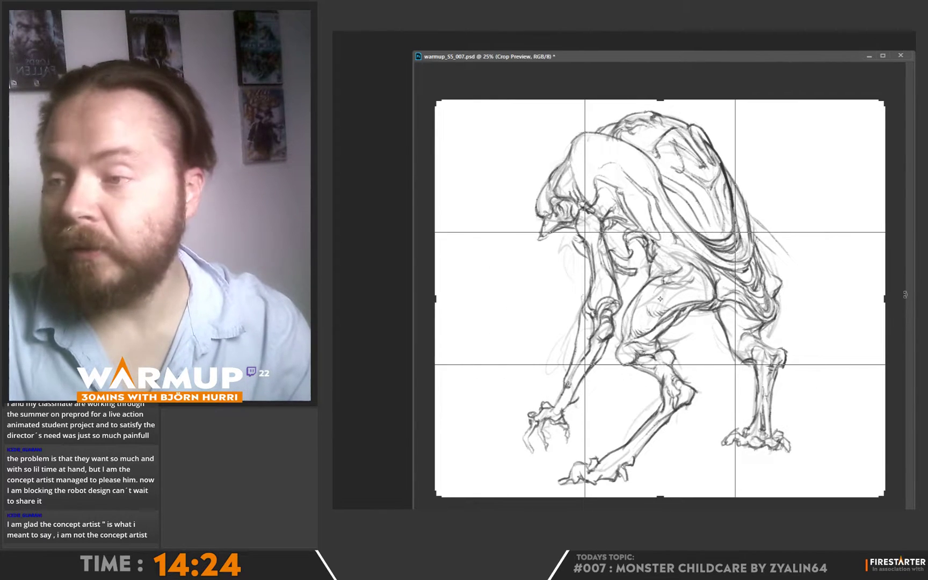
pyautogui.press('Return')
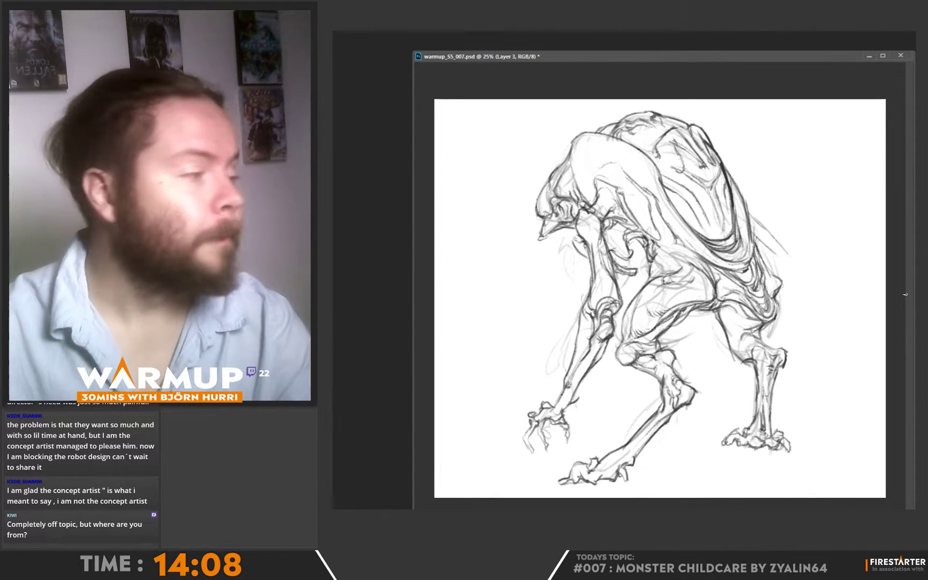
# Merge the arm line down, shift the whole monster slightly left on the canvas and add a new layer.
pyautogui.hotkey('ctrl', 'e')
pyautogui.moveTo(738, 294); pyautogui.dragTo(722, 295)
pyautogui.hotkey('ctrl', 'shift', 'alt', 'n')
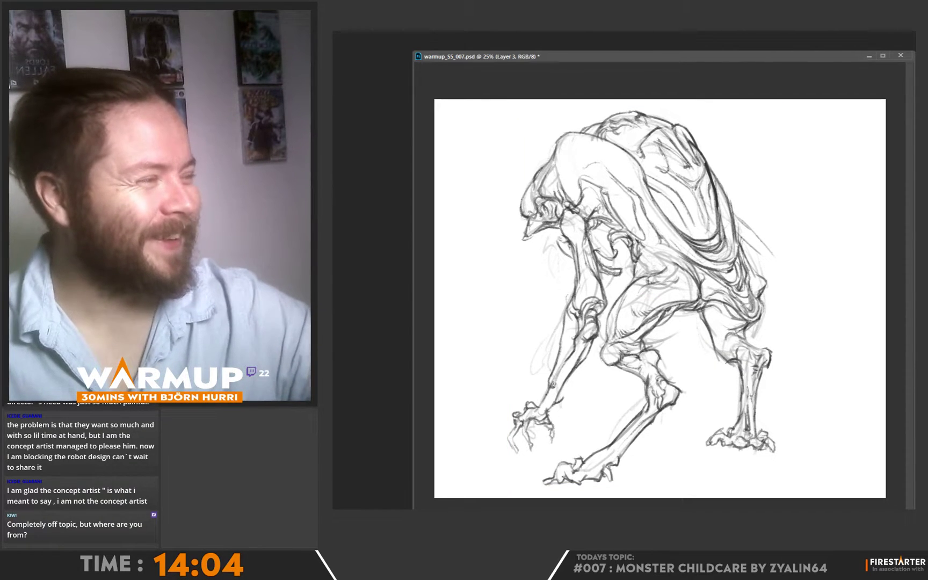
# Ink the additional arm behind the hump with its bony elbow, thin forearm and clawed hand.
pyautogui.moveTo(747, 227)
pyautogui.mouseDown()
pyautogui.moveTo(794, 258)
pyautogui.moveTo(772, 259)
pyautogui.mouseUp()
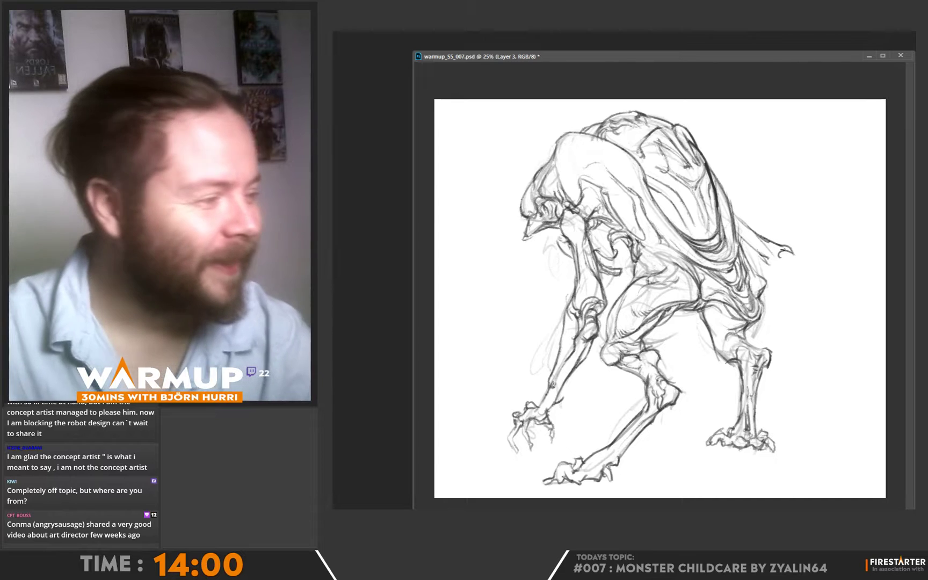
pyautogui.moveTo(788, 253)
pyautogui.mouseDown()
pyautogui.moveTo(793, 279)
pyautogui.moveTo(774, 291)
pyautogui.moveTo(782, 345)
pyautogui.mouseUp()
pyautogui.moveTo(795, 286); pyautogui.dragTo(786, 363)
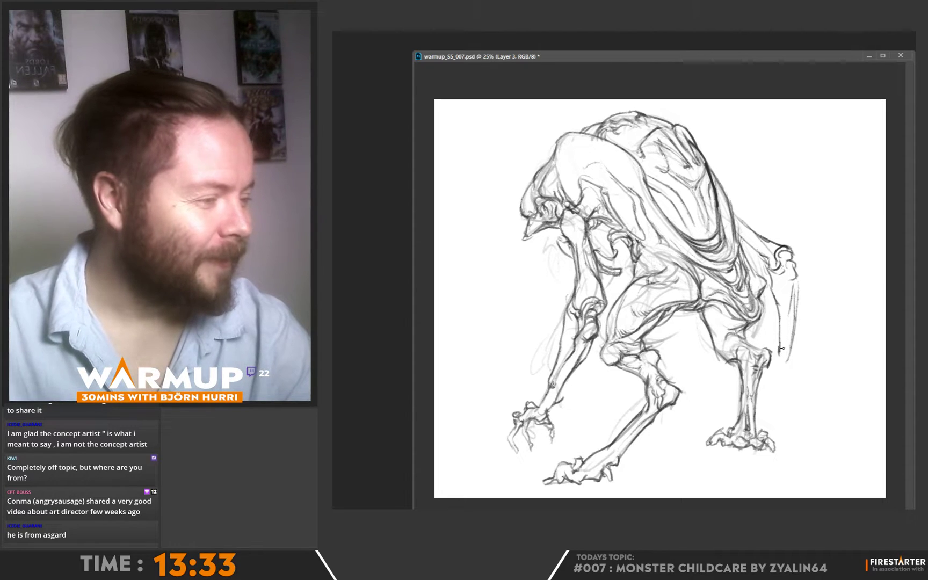
pyautogui.moveTo(778, 361); pyautogui.dragTo(791, 379)
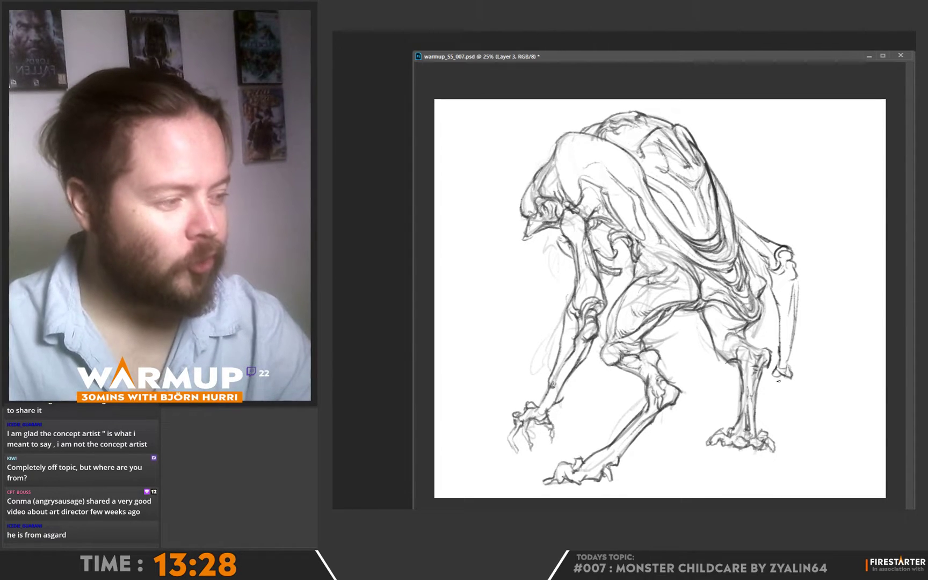
pyautogui.moveTo(772, 377)
pyautogui.mouseDown()
pyautogui.moveTo(761, 406)
pyautogui.moveTo(780, 391)
pyautogui.moveTo(794, 395)
pyautogui.moveTo(795, 376)
pyautogui.moveTo(802, 397)
pyautogui.moveTo(795, 422)
pyautogui.moveTo(792, 396)
pyautogui.mouseUp()
pyautogui.moveTo(781, 381)
pyautogui.mouseDown()
pyautogui.moveTo(787, 390)
pyautogui.moveTo(789, 354)
pyautogui.mouseUp()
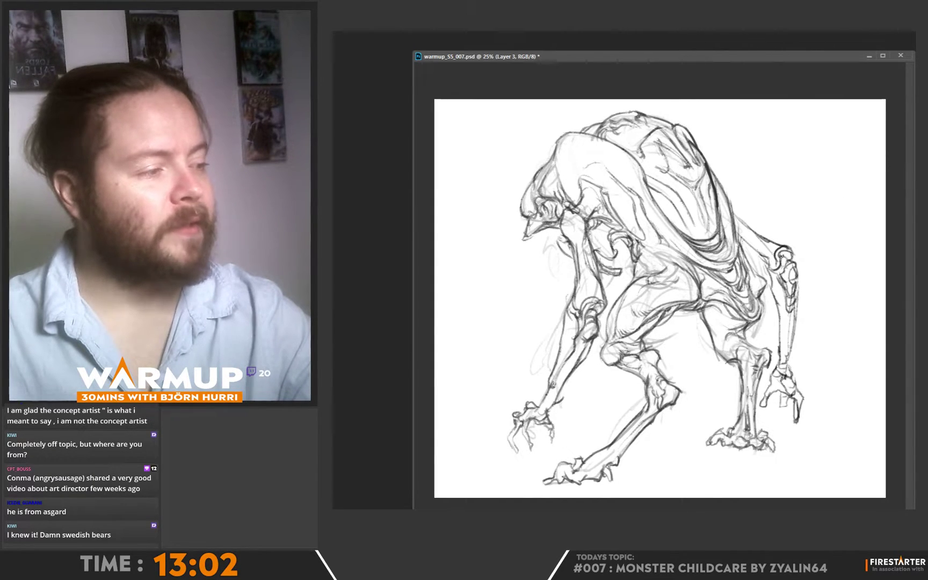
# Touch up the far arm's elbow and the front knee, and ink dark fold strokes on the flank behind the shoulder.
pyautogui.moveTo(782, 255); pyautogui.dragTo(790, 260)
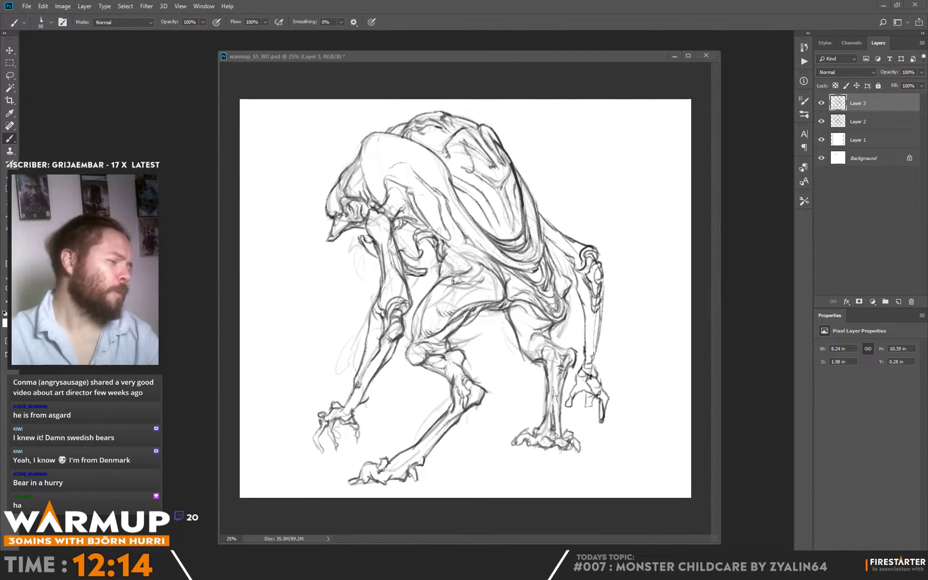
pyautogui.click(423, 342)
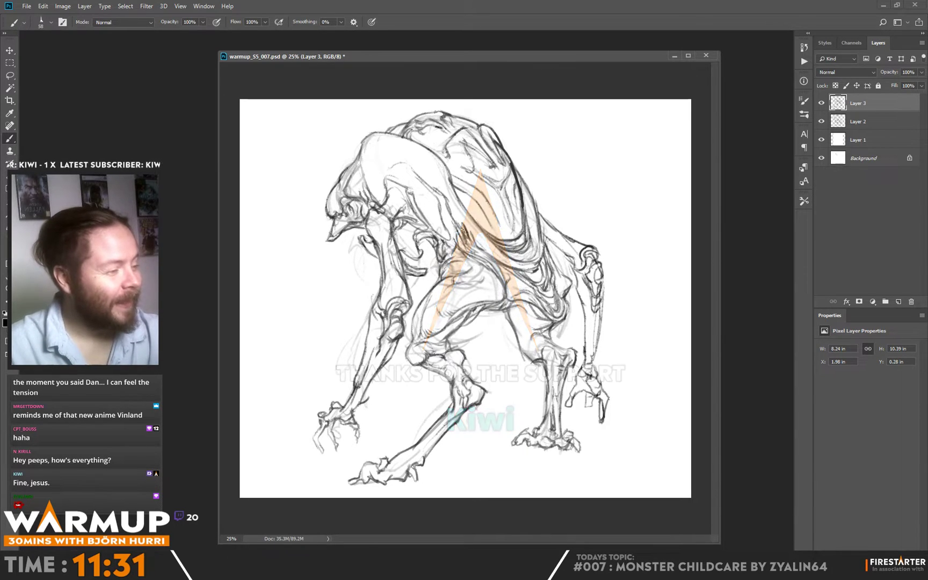
pyautogui.press('e')
pyautogui.press('b')
pyautogui.moveTo(462, 224); pyautogui.dragTo(496, 255)
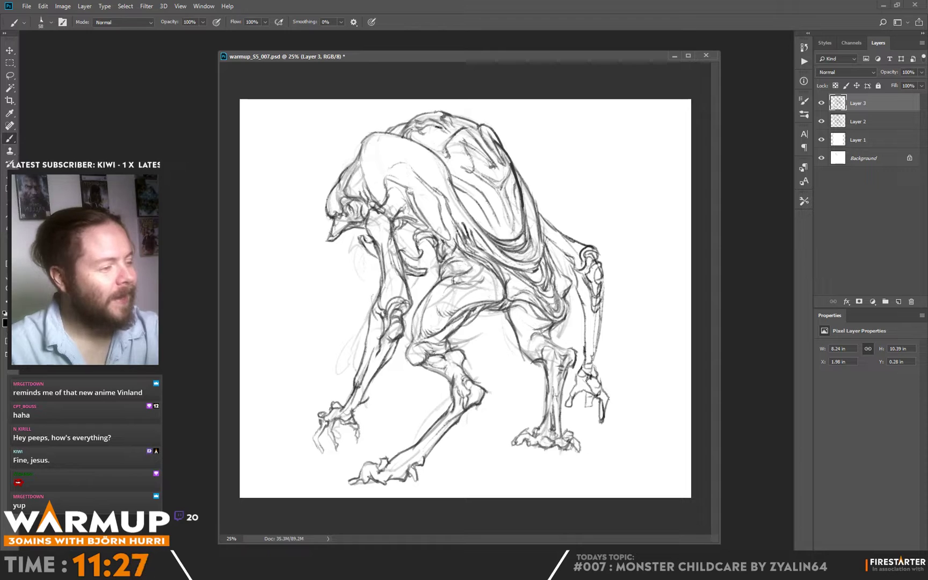
# Strengthen the contour along the top of the shoulder and hatch shadows inside the hump's long recess.
pyautogui.moveTo(397, 138)
pyautogui.mouseDown()
pyautogui.moveTo(367, 136)
pyautogui.moveTo(363, 146)
pyautogui.moveTo(410, 140)
pyautogui.mouseUp()
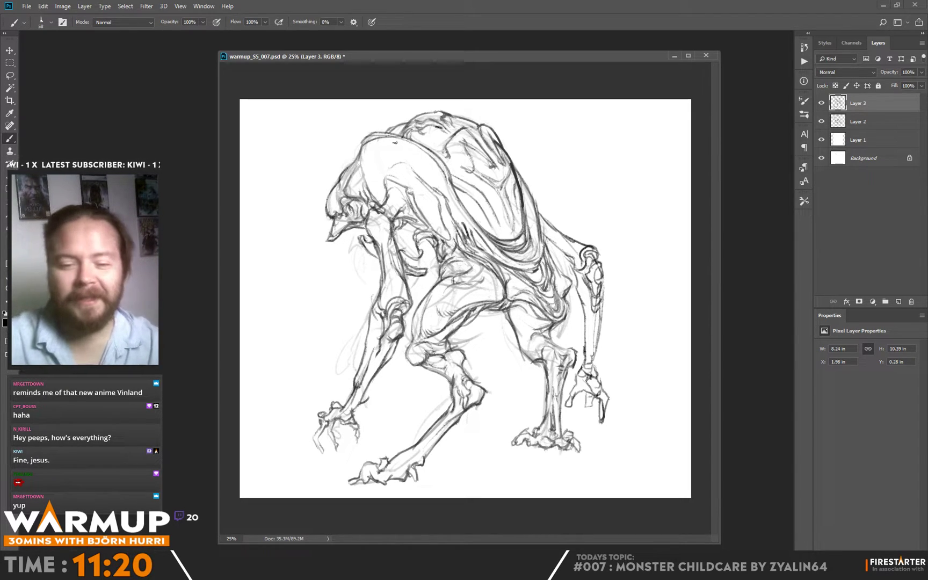
pyautogui.moveTo(524, 209); pyautogui.dragTo(511, 239)
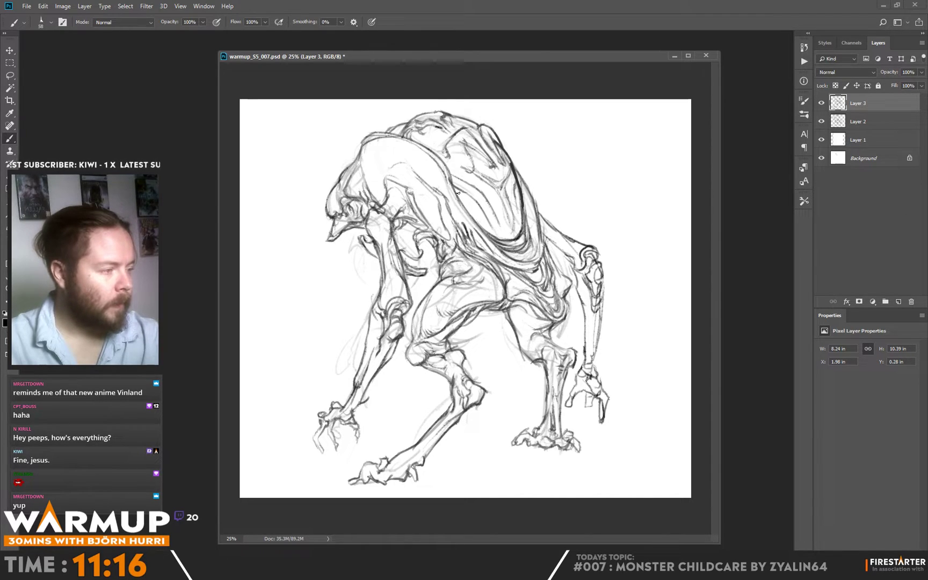
pyautogui.moveTo(467, 196)
pyautogui.mouseDown()
pyautogui.moveTo(472, 217)
pyautogui.moveTo(483, 215)
pyautogui.moveTo(505, 244)
pyautogui.moveTo(523, 226)
pyautogui.moveTo(514, 188)
pyautogui.mouseUp()
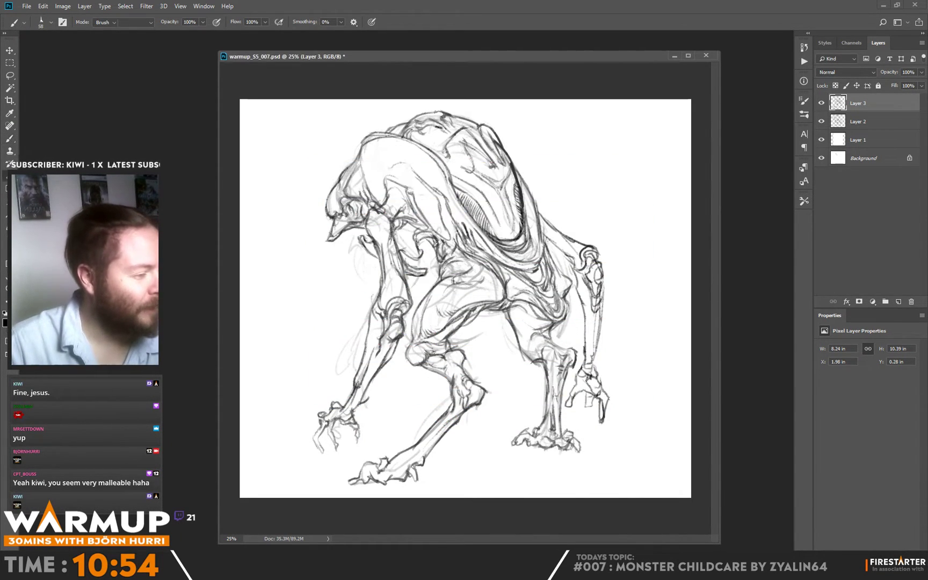
# Ink the folds above the front thigh and along the rear flank, and add detail lines to the small limbs beneath the chest.
pyautogui.press('b')
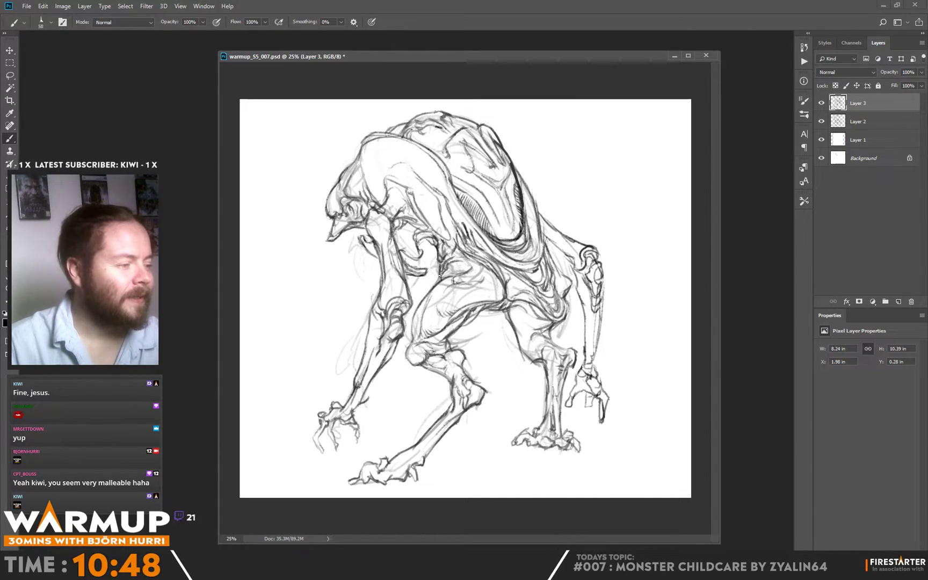
pyautogui.moveTo(450, 276)
pyautogui.mouseDown()
pyautogui.moveTo(483, 267)
pyautogui.moveTo(480, 278)
pyautogui.moveTo(458, 276)
pyautogui.mouseUp()
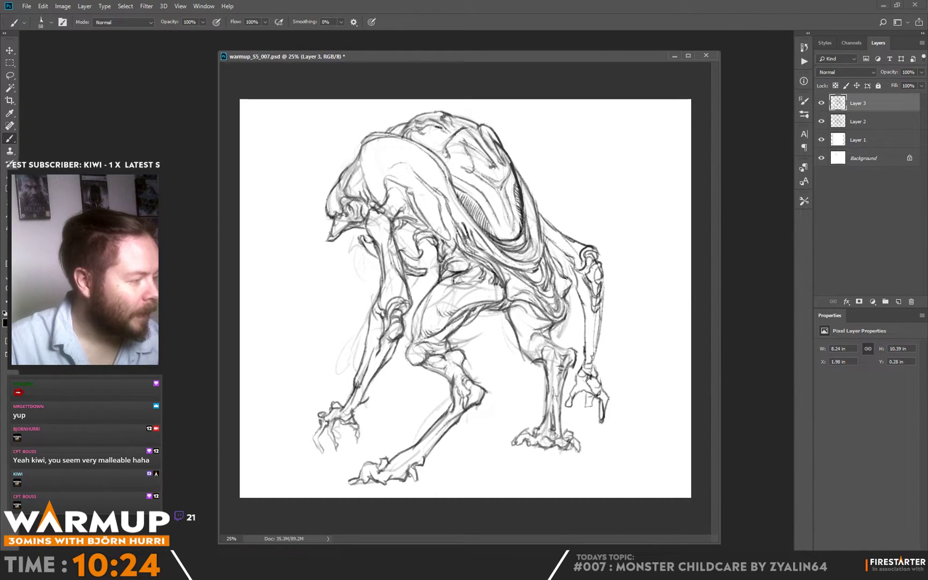
pyautogui.moveTo(554, 256); pyautogui.dragTo(563, 276)
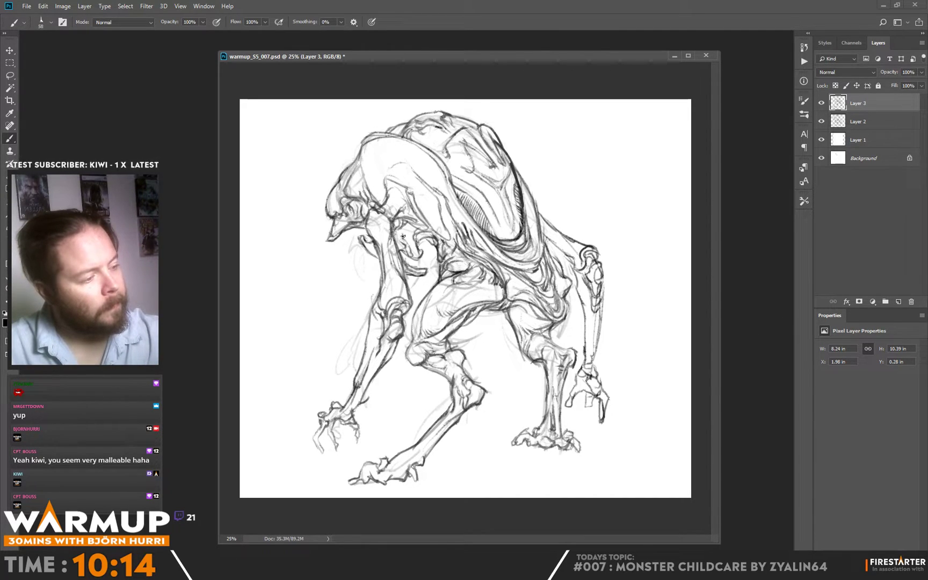
pyautogui.moveTo(409, 234)
pyautogui.mouseDown()
pyautogui.moveTo(417, 252)
pyautogui.moveTo(400, 240)
pyautogui.mouseUp()
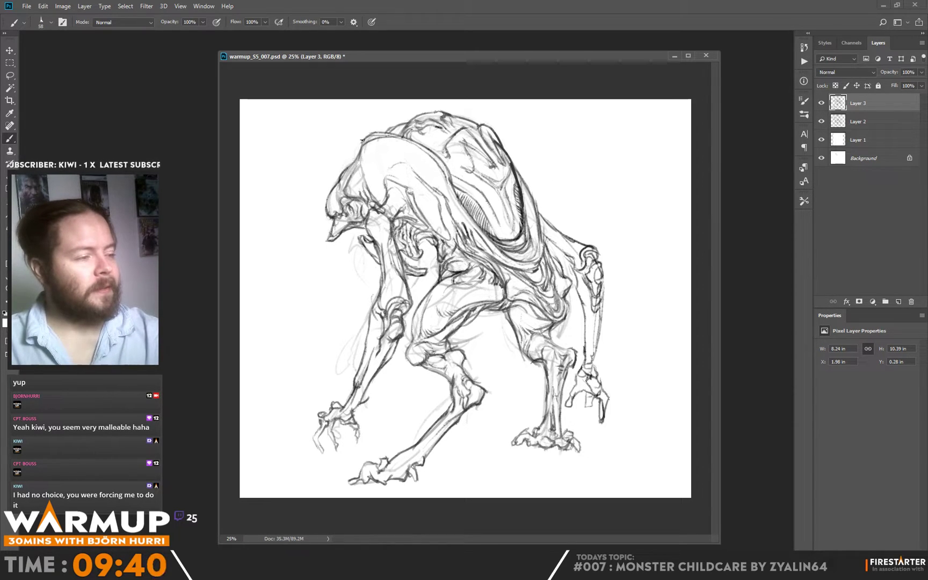
pyautogui.press('c')
pyautogui.click(341, 81)
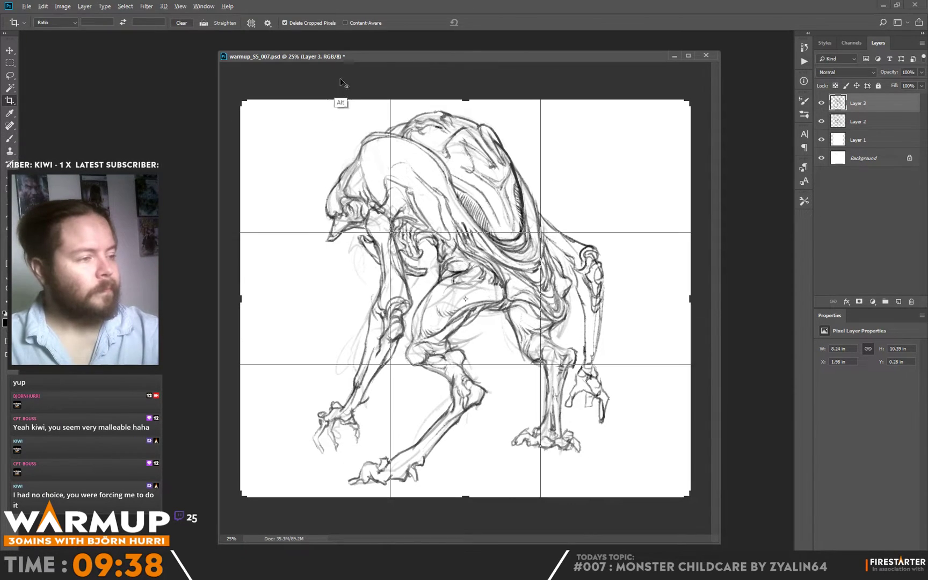
pyautogui.press('Escape')
pyautogui.press('b')
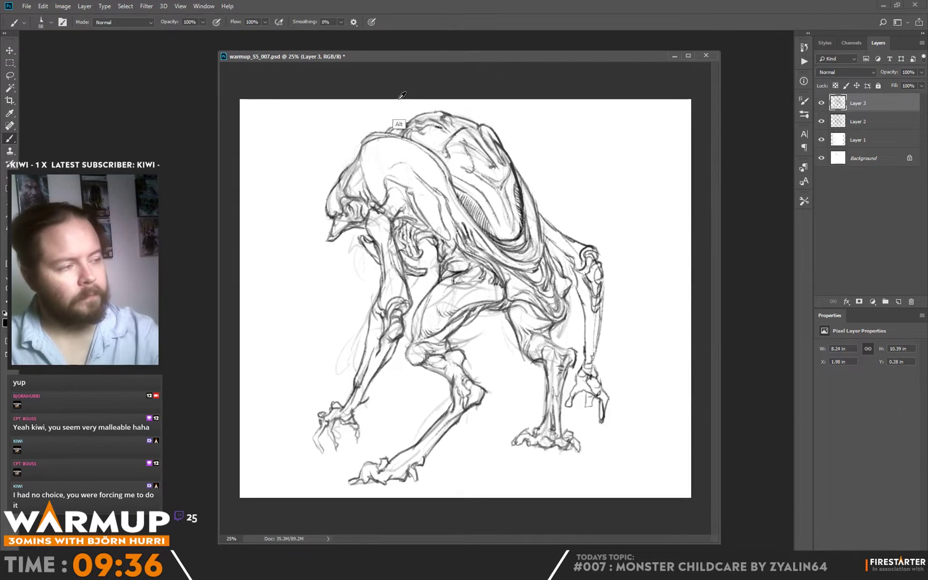
# Add a pointed tuft to the shoulder ridge and darken the markings on the upper hump.
pyautogui.moveTo(352, 151); pyautogui.dragTo(369, 141)
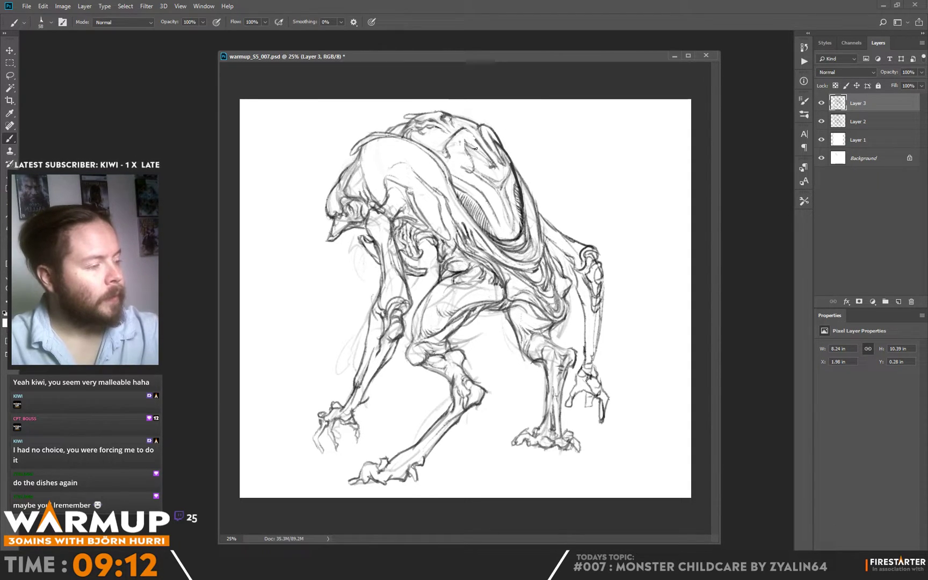
pyautogui.press('x')
pyautogui.moveTo(473, 149); pyautogui.dragTo(502, 165)
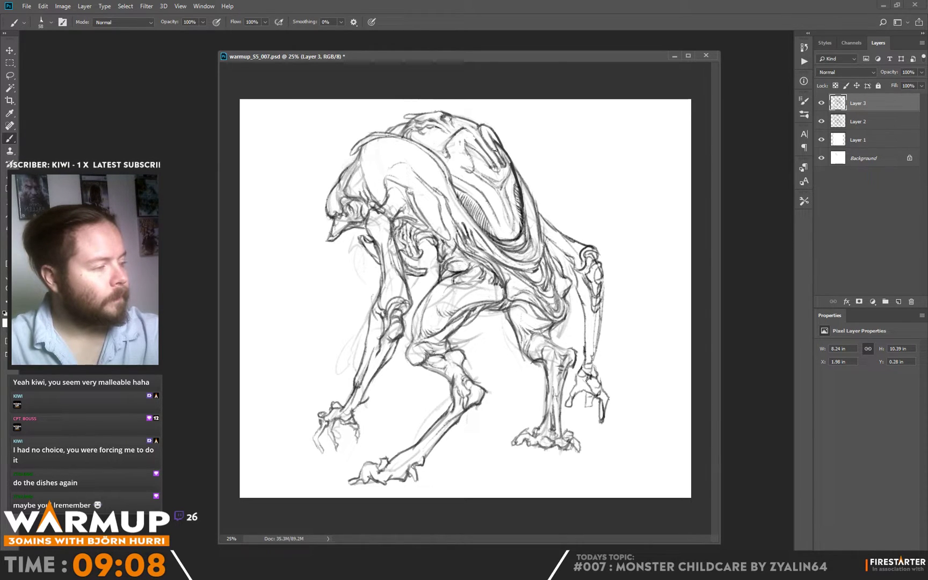
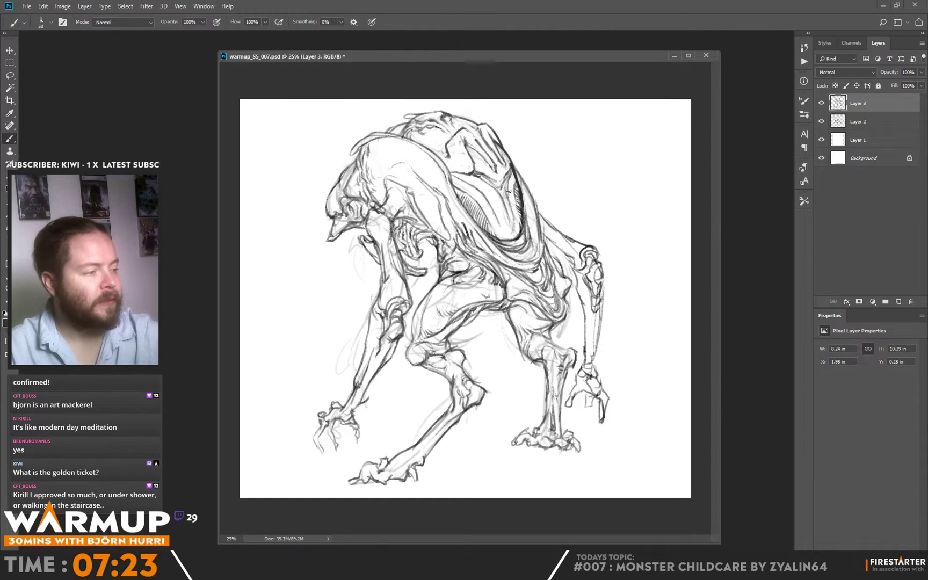
# Define the hump's lower recess with inner lines and shading, and add small spikes along its rear edge.
pyautogui.moveTo(508, 178); pyautogui.dragTo(515, 235)
pyautogui.moveTo(491, 188); pyautogui.dragTo(510, 218)
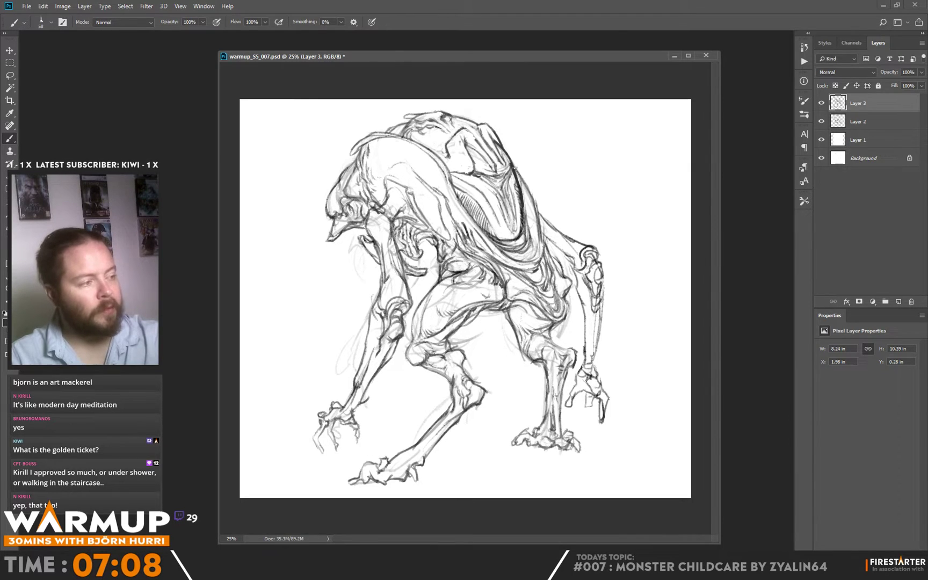
pyautogui.moveTo(537, 204); pyautogui.dragTo(539, 225)
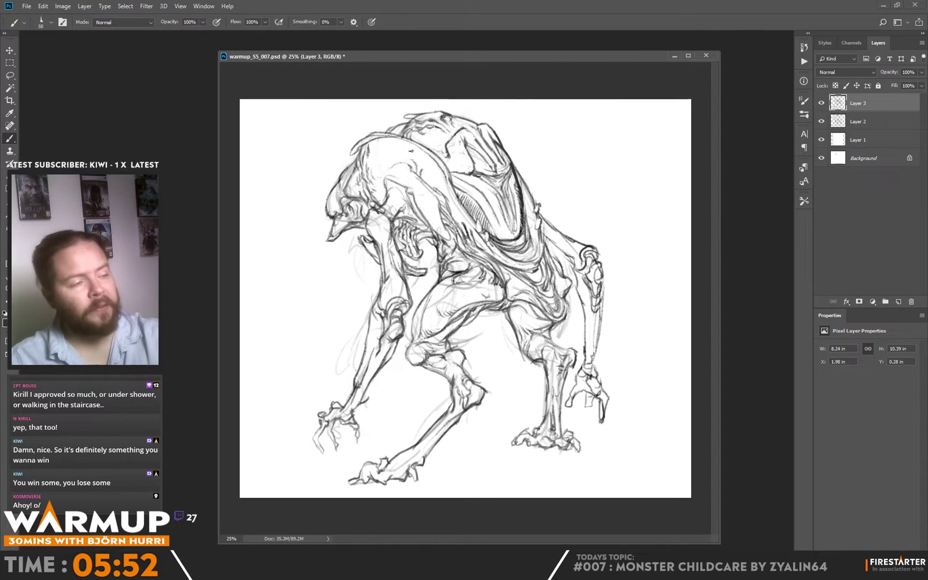
# Draw spiky hair tufts along the shoulder ridge and the top of the hump, and save the document.
pyautogui.moveTo(366, 129); pyautogui.dragTo(376, 131)
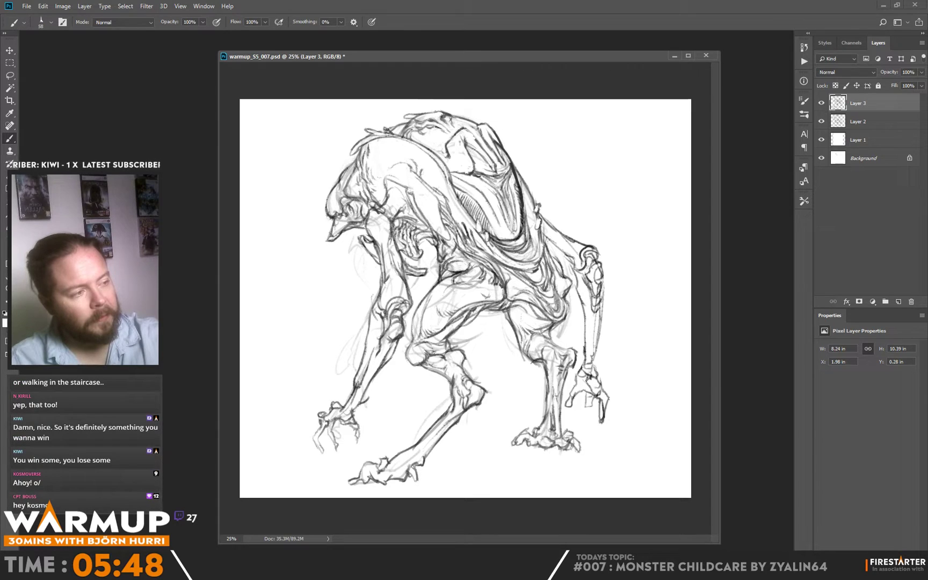
pyautogui.moveTo(429, 109); pyautogui.dragTo(453, 114)
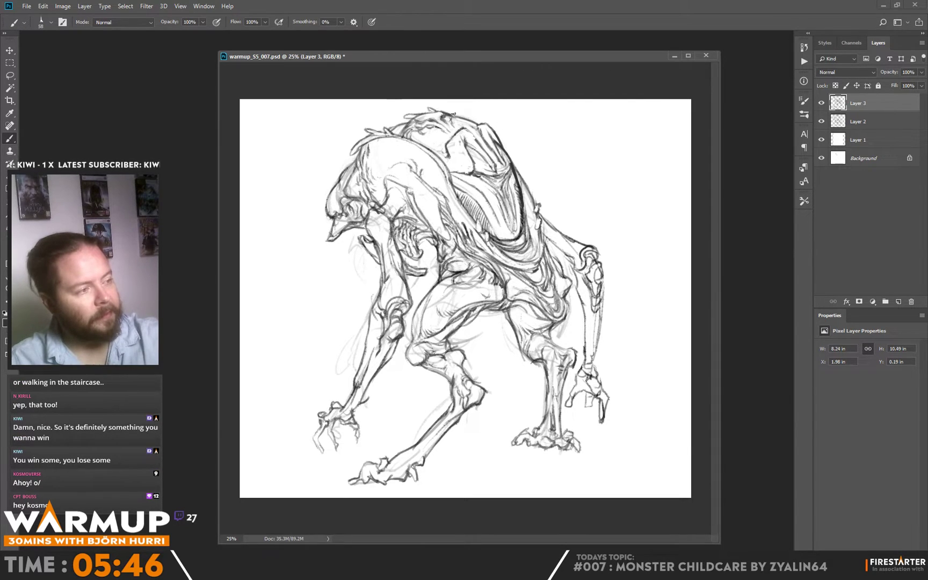
pyautogui.hotkey('ctrl', 's')
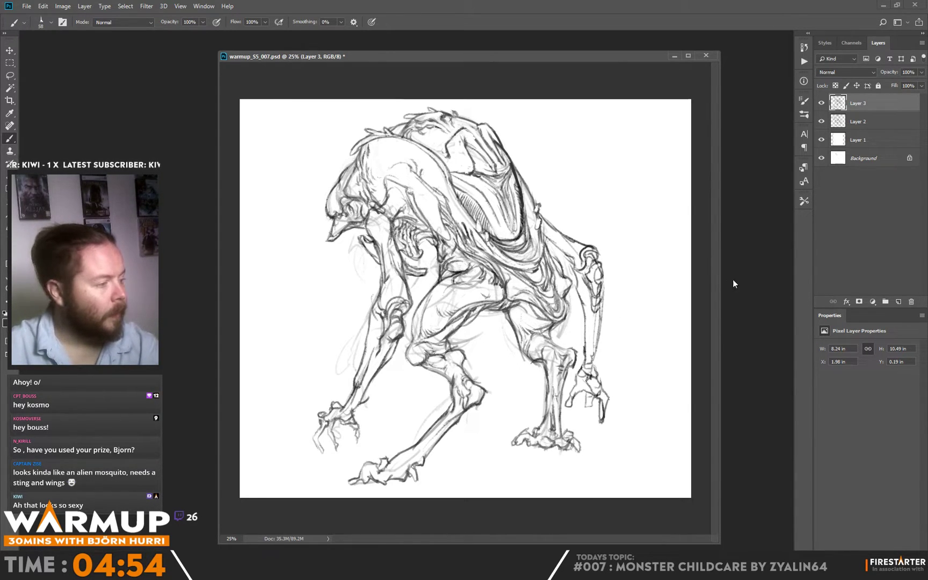
# Darken the body's underside above the rear thigh, and undo the trial strokes above the hump.
pyautogui.moveTo(511, 308); pyautogui.dragTo(550, 320)
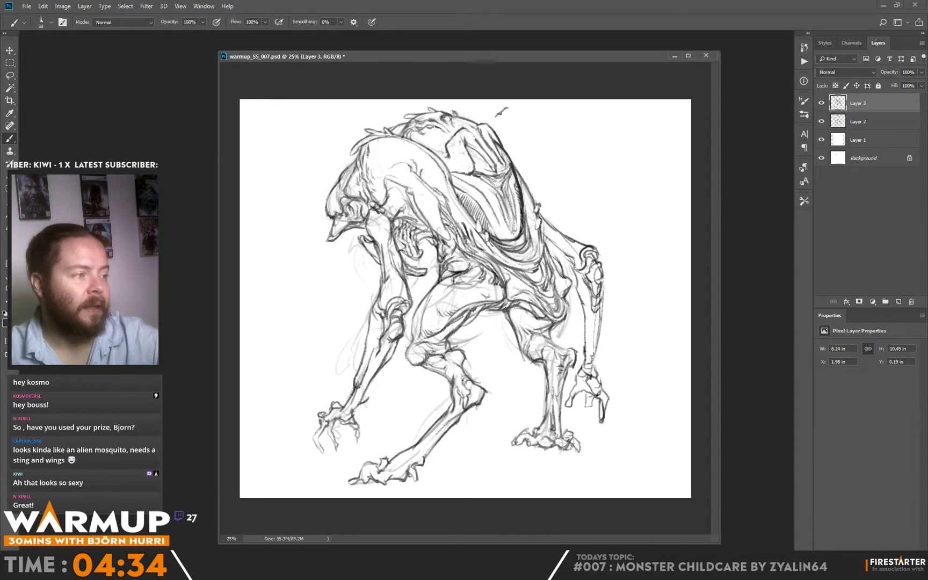
pyautogui.moveTo(557, 110)
pyautogui.mouseDown()
pyautogui.moveTo(521, 125)
pyautogui.moveTo(535, 132)
pyautogui.mouseUp()
pyautogui.hotkey('ctrl', 'alt', 'z')
pyautogui.hotkey('ctrl', 'alt', 'z')
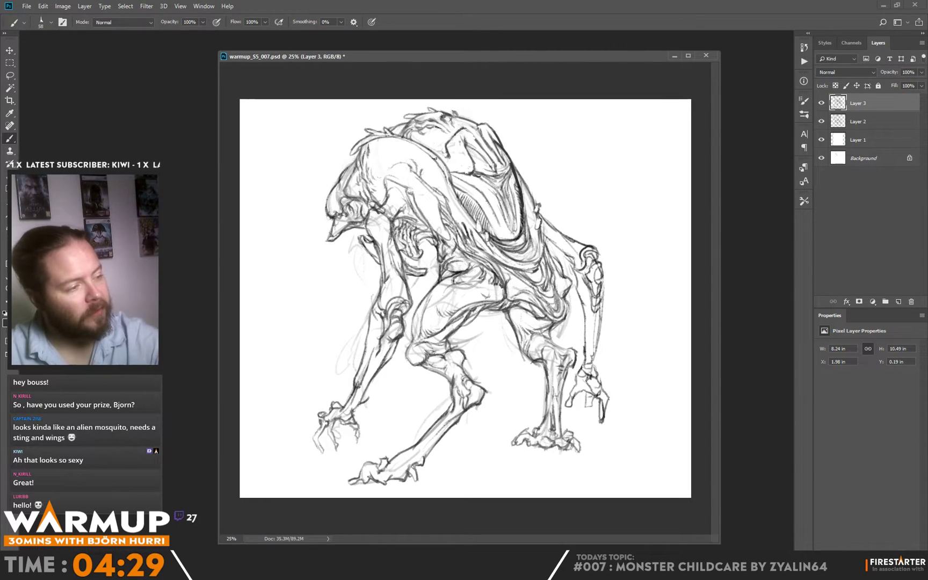
# Add curved muscle and skin-texture lines to the monster's front shoulder.
pyautogui.moveTo(385, 183); pyautogui.dragTo(398, 149)
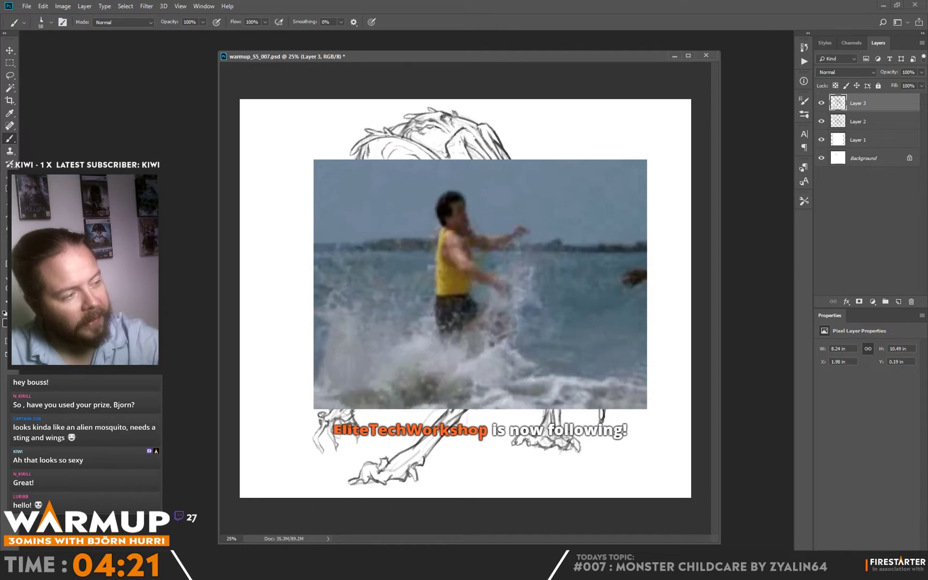
pyautogui.press('e')
pyautogui.press('b')
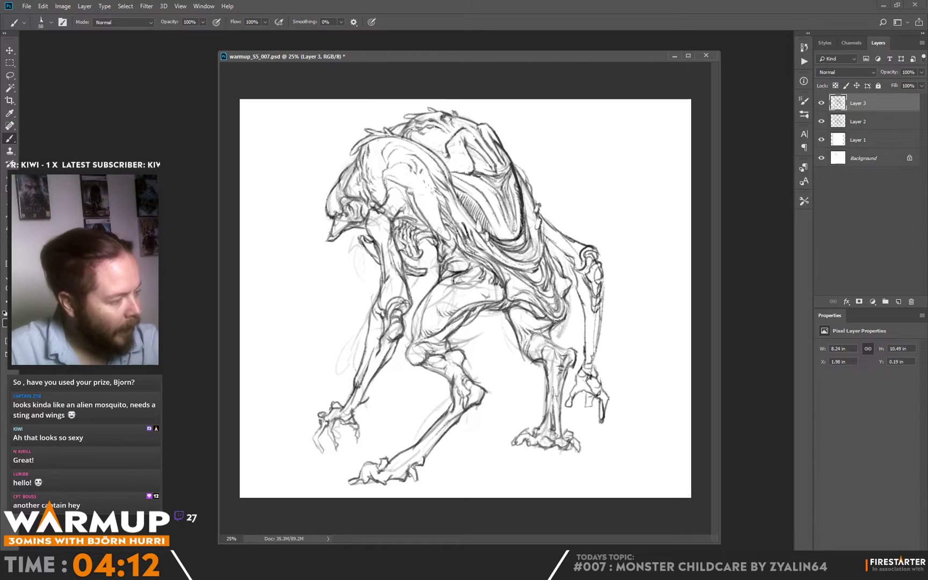
# Draw a long thin tail curving from the rear haunch down past the far hand, and clean up its line.
pyautogui.moveTo(561, 324); pyautogui.dragTo(639, 385)
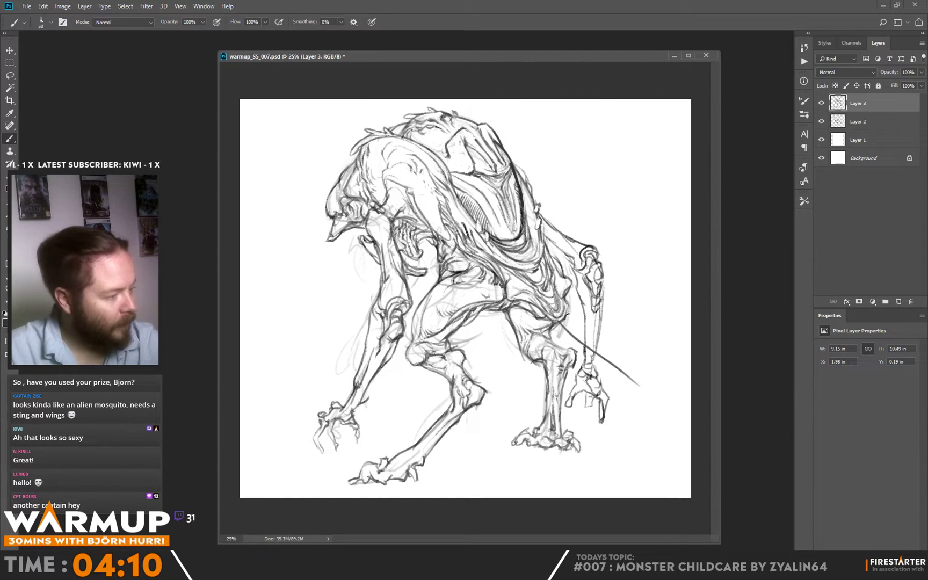
pyautogui.moveTo(564, 321)
pyautogui.mouseDown()
pyautogui.moveTo(639, 384)
pyautogui.moveTo(664, 425)
pyautogui.moveTo(669, 467)
pyautogui.mouseUp()
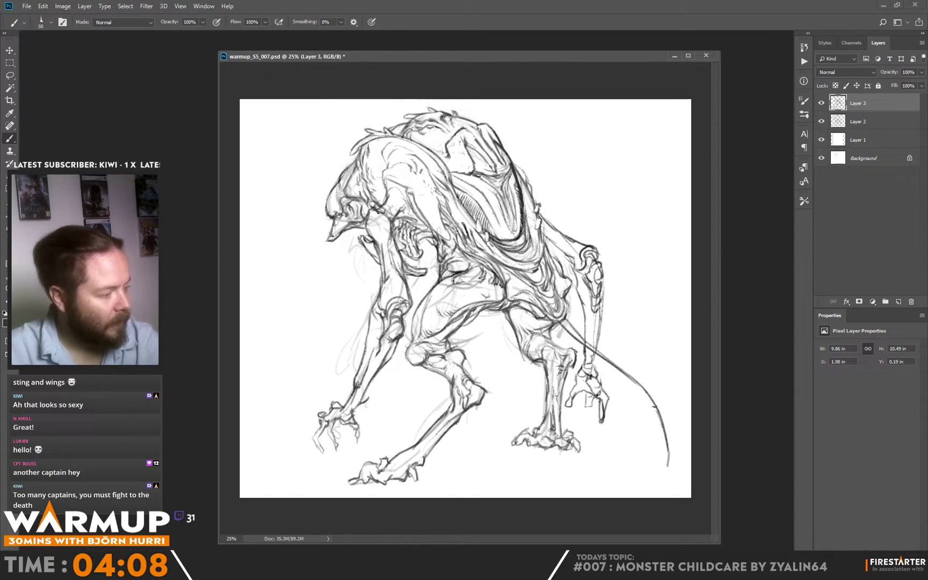
pyautogui.moveTo(656, 410); pyautogui.dragTo(633, 386)
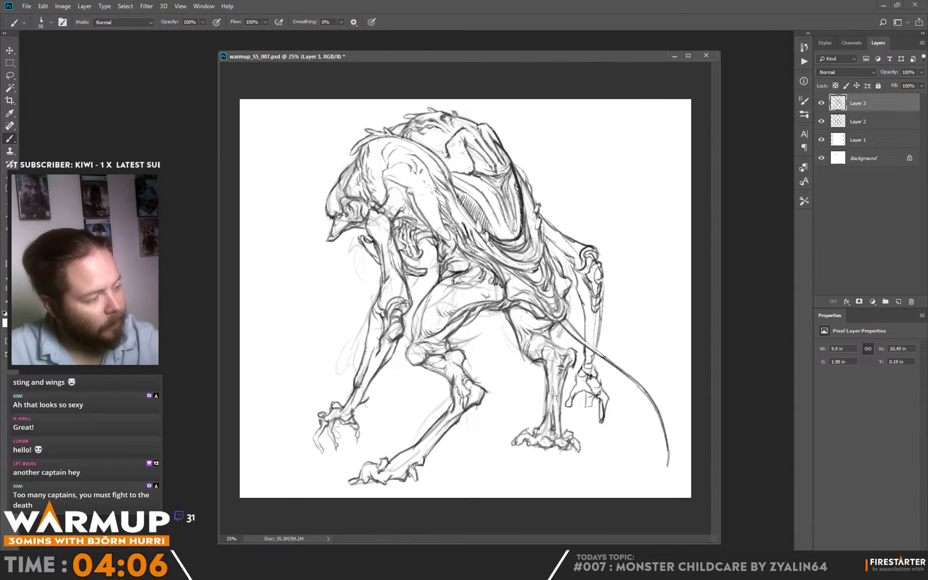
pyautogui.moveTo(595, 346); pyautogui.dragTo(626, 369)
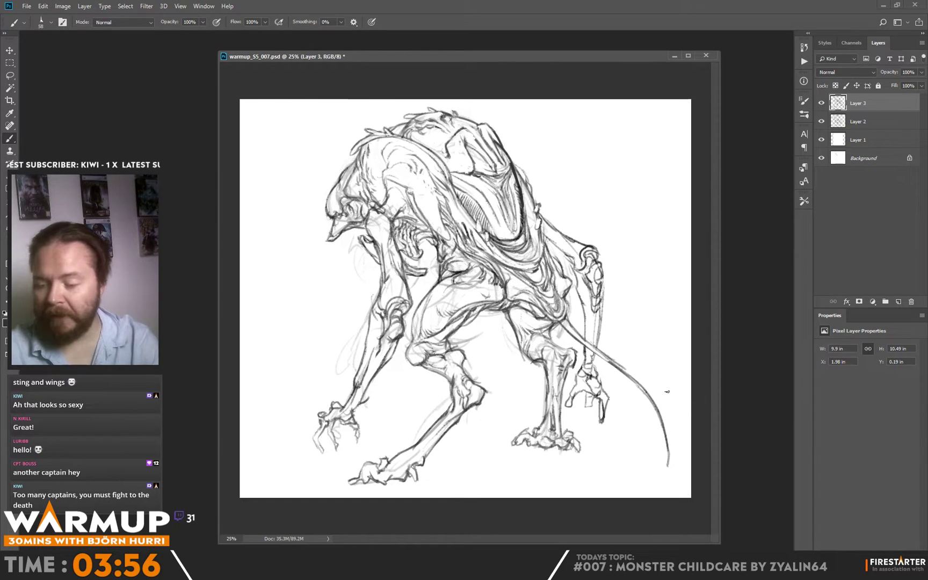
# Extend the canvas on all sides around the monster with the Crop tool.
pyautogui.press('c')
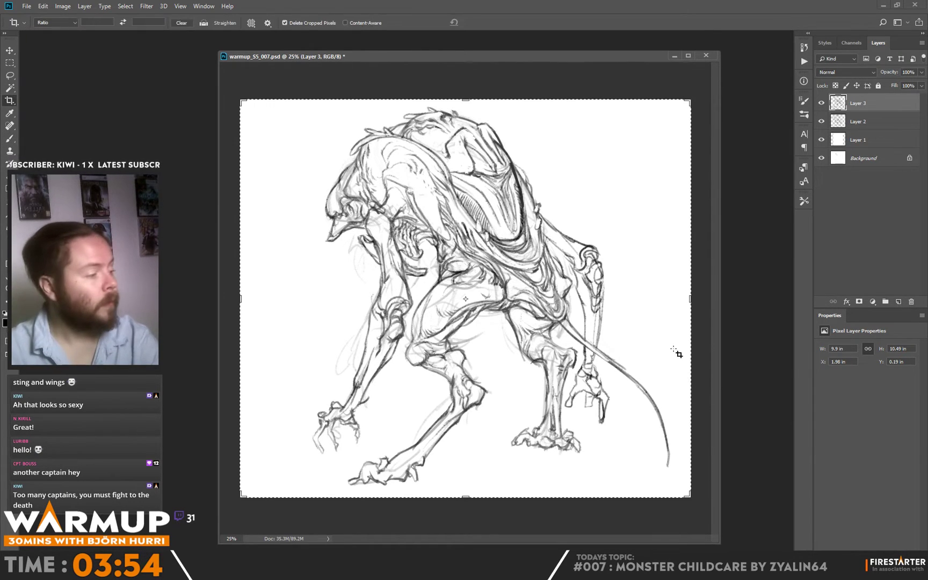
pyautogui.moveTo(691, 293)
pyautogui.mouseDown()
pyautogui.moveTo(718, 304)
pyautogui.moveTo(704, 312)
pyautogui.mouseUp()
pyautogui.moveTo(709, 496); pyautogui.dragTo(687, 517)
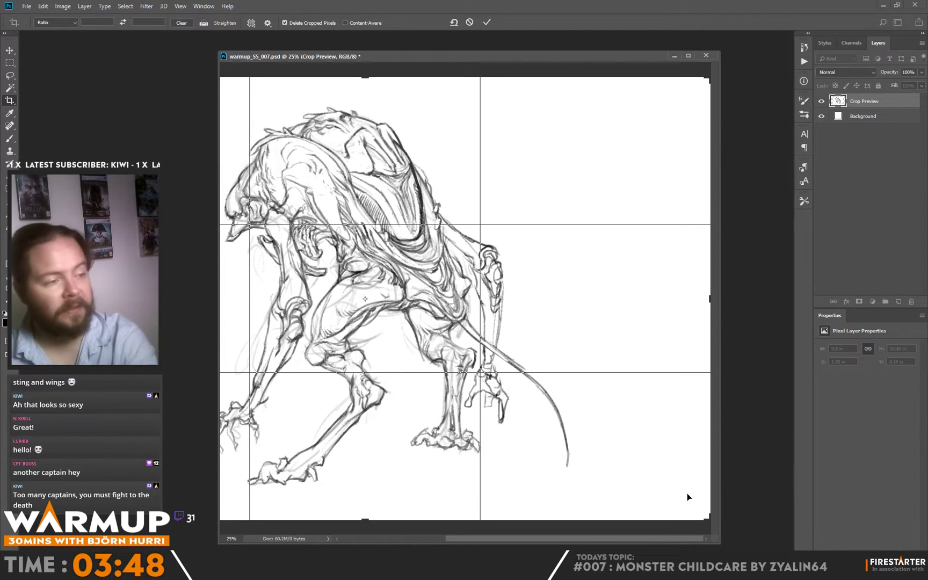
pyautogui.press('Return')
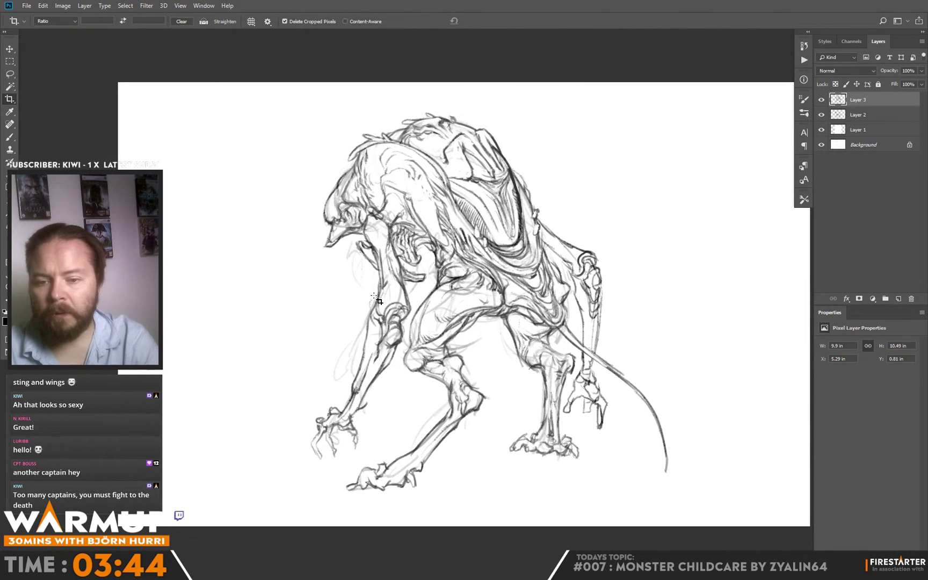
# Add a new layer and try a long diagonal stroke from the belly down past the rear foot.
pyautogui.moveTo(457, 292)
pyautogui.mouseDown()
pyautogui.moveTo(432, 272)
pyautogui.moveTo(429, 280)
pyautogui.mouseUp()
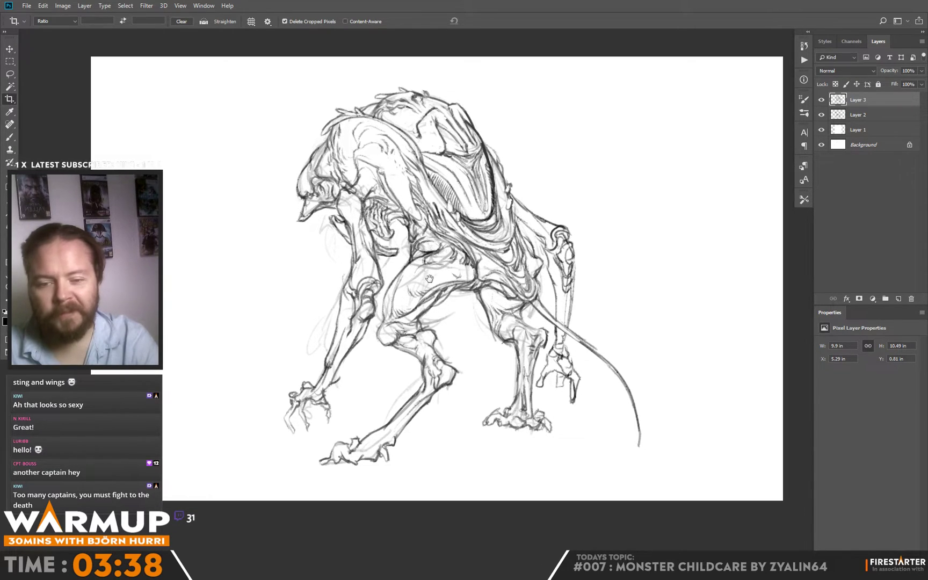
pyautogui.click(900, 299)
pyautogui.press('b')
pyautogui.moveTo(590, 282); pyautogui.dragTo(406, 285)
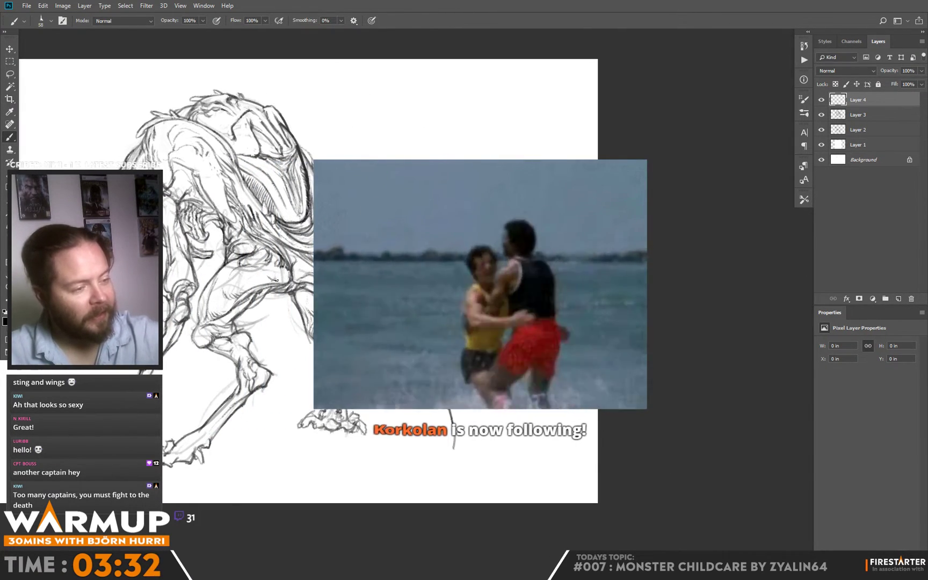
pyautogui.moveTo(261, 261)
pyautogui.mouseDown()
pyautogui.moveTo(302, 268)
pyautogui.moveTo(464, 433)
pyautogui.mouseUp()
pyautogui.hotkey('ctrl', 'z')
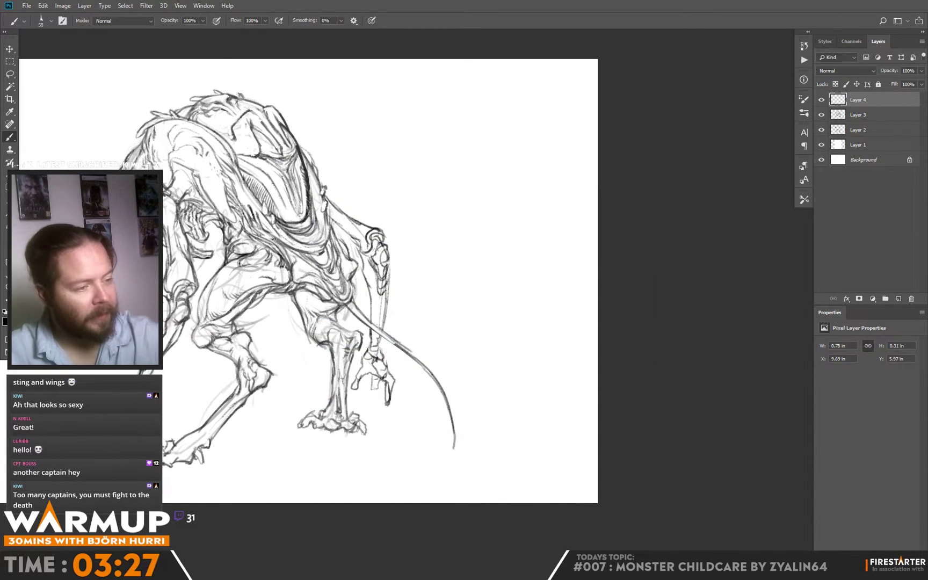
# Sketch a long pointed wing running diagonally from the monster's belly down past the rear foot to the canvas edge.
pyautogui.moveTo(273, 258)
pyautogui.mouseDown()
pyautogui.moveTo(517, 503)
pyautogui.moveTo(368, 385)
pyautogui.moveTo(275, 262)
pyautogui.moveTo(218, 214)
pyautogui.mouseUp()
pyautogui.moveTo(262, 254); pyautogui.dragTo(319, 337)
pyautogui.moveTo(303, 286); pyautogui.dragTo(352, 375)
pyautogui.moveTo(327, 307); pyautogui.dragTo(360, 378)
pyautogui.moveTo(339, 324); pyautogui.dragTo(384, 395)
pyautogui.moveTo(356, 342); pyautogui.dragTo(397, 402)
pyautogui.moveTo(381, 368); pyautogui.dragTo(421, 431)
pyautogui.moveTo(406, 393); pyautogui.dragTo(478, 475)
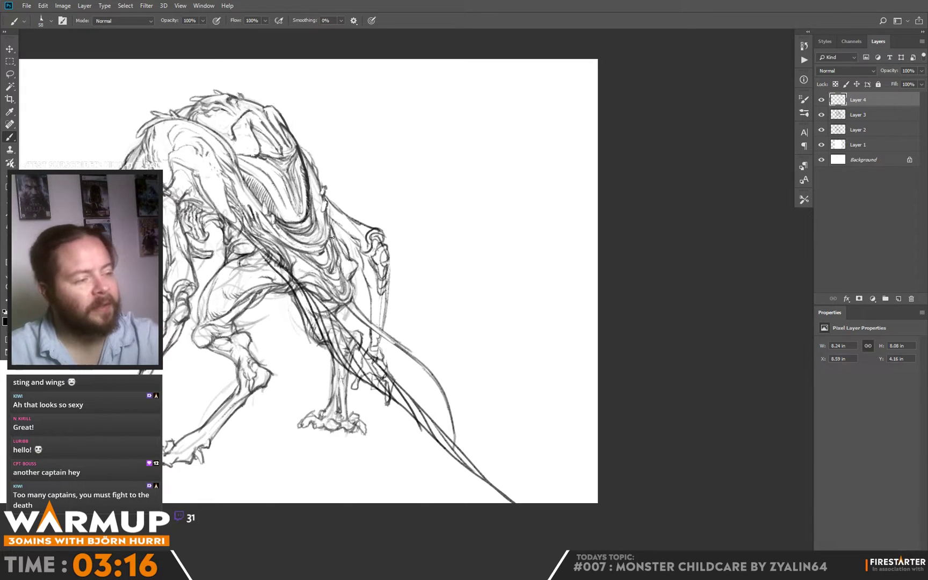
# Outline a second long pointed wing behind the far arm, running parallel to the near wing.
pyautogui.moveTo(338, 243); pyautogui.dragTo(586, 495)
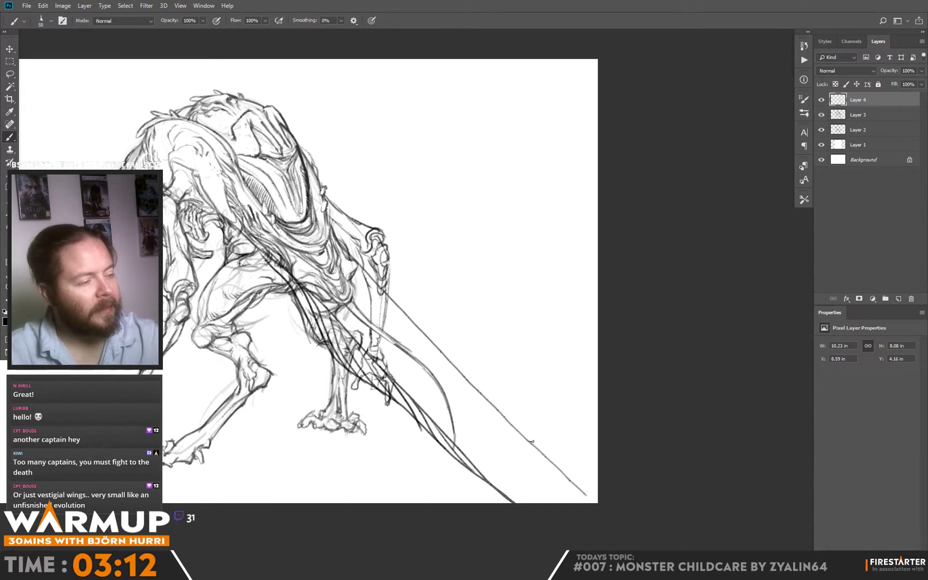
pyautogui.moveTo(330, 224); pyautogui.dragTo(463, 355)
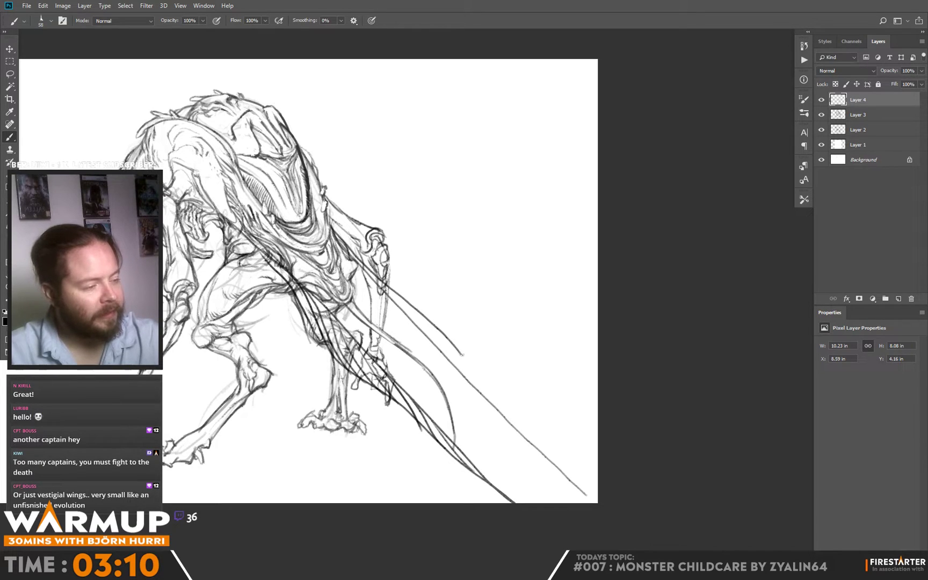
pyautogui.moveTo(434, 323); pyautogui.dragTo(473, 359)
pyautogui.moveTo(498, 393); pyautogui.dragTo(587, 499)
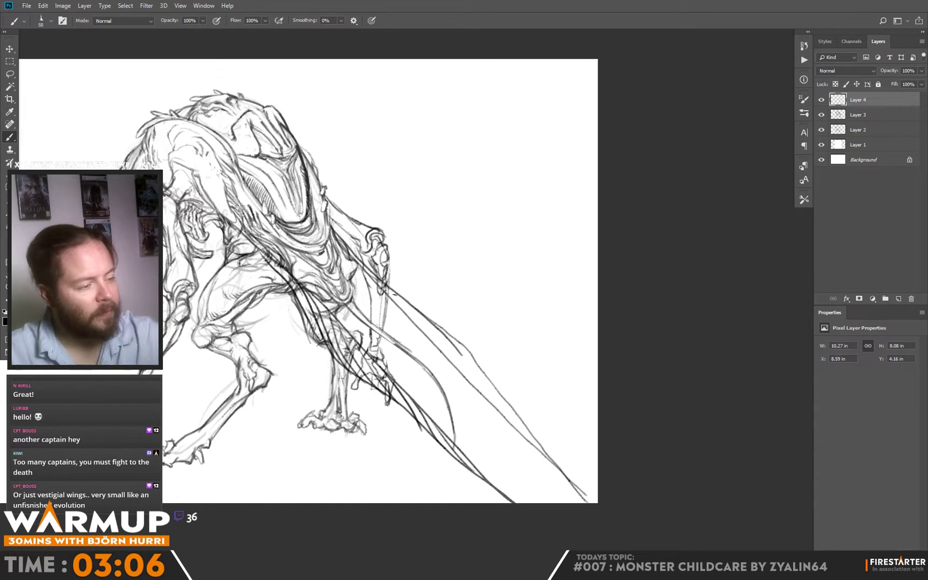
# Hatch the inside of the far wing with diagonal strokes and extend both wing bases up into the body.
pyautogui.moveTo(404, 304)
pyautogui.mouseDown()
pyautogui.moveTo(434, 326)
pyautogui.moveTo(395, 309)
pyautogui.moveTo(462, 353)
pyautogui.moveTo(426, 342)
pyautogui.moveTo(483, 372)
pyautogui.moveTo(462, 363)
pyautogui.moveTo(464, 376)
pyautogui.moveTo(491, 386)
pyautogui.mouseUp()
pyautogui.moveTo(454, 375)
pyautogui.mouseDown()
pyautogui.moveTo(502, 394)
pyautogui.moveTo(477, 387)
pyautogui.moveTo(525, 424)
pyautogui.moveTo(503, 414)
pyautogui.moveTo(531, 432)
pyautogui.mouseUp()
pyautogui.moveTo(503, 413); pyautogui.dragTo(544, 454)
pyautogui.press('e')
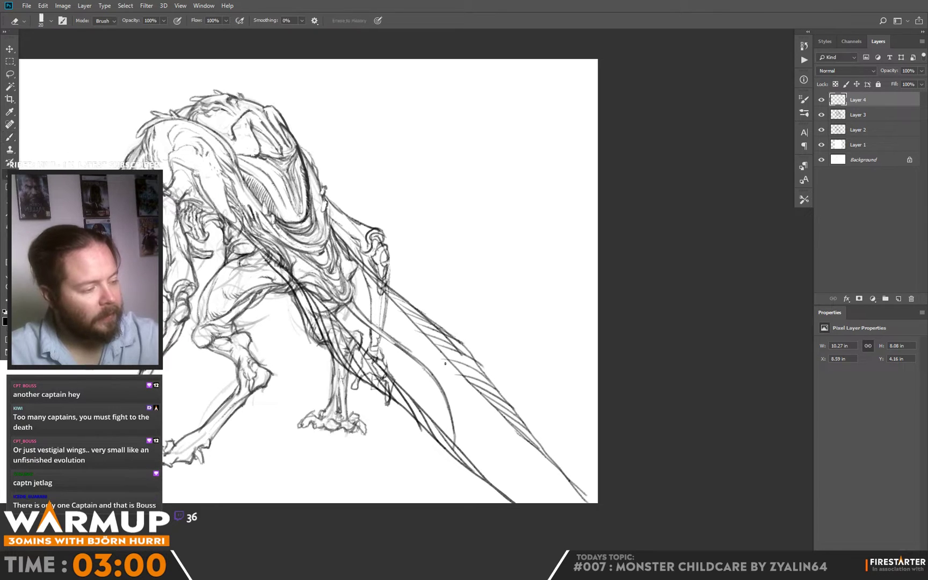
pyautogui.press('b')
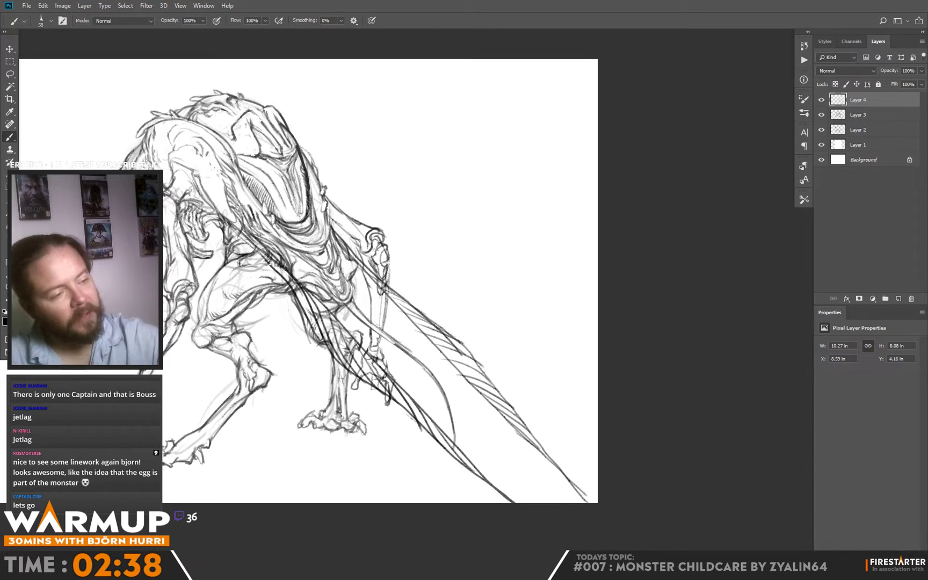
pyautogui.moveTo(209, 197); pyautogui.dragTo(272, 255)
pyautogui.moveTo(328, 216); pyautogui.dragTo(405, 303)
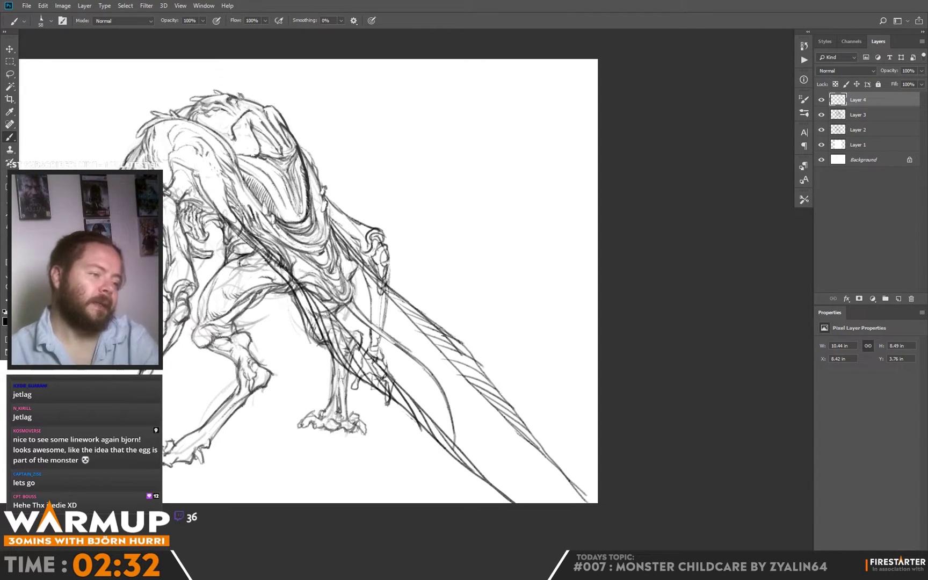
# Warp the wings on Layer 4 so their tips lift away from the canvas edge and their lower parts bend outward.
pyautogui.hotkey('ctrl', 't')
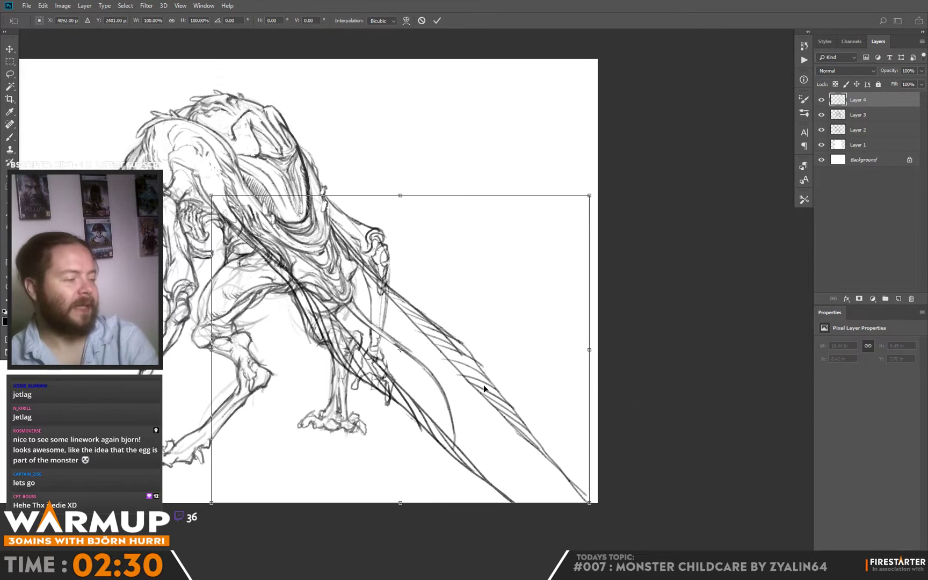
pyautogui.click(406, 20)
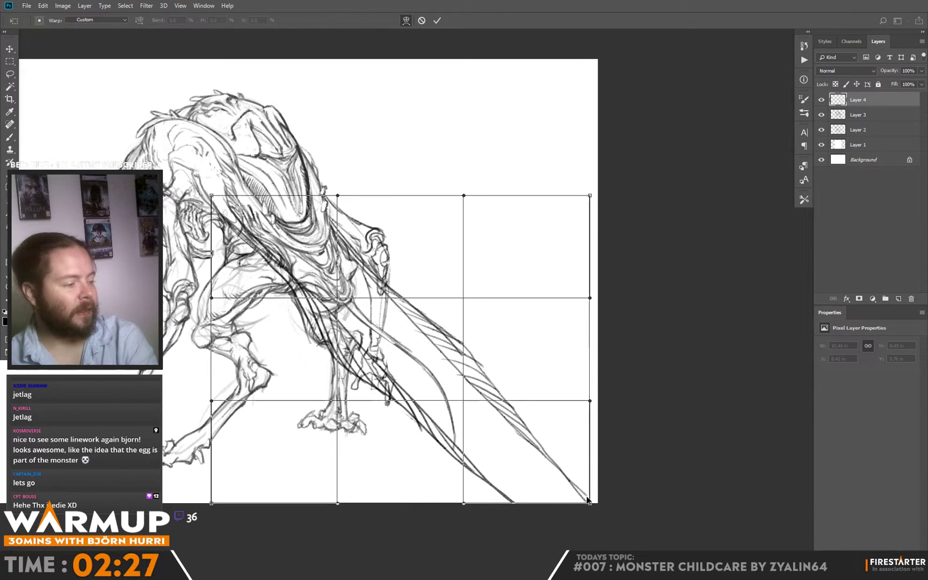
pyautogui.moveTo(590, 503); pyautogui.dragTo(596, 480)
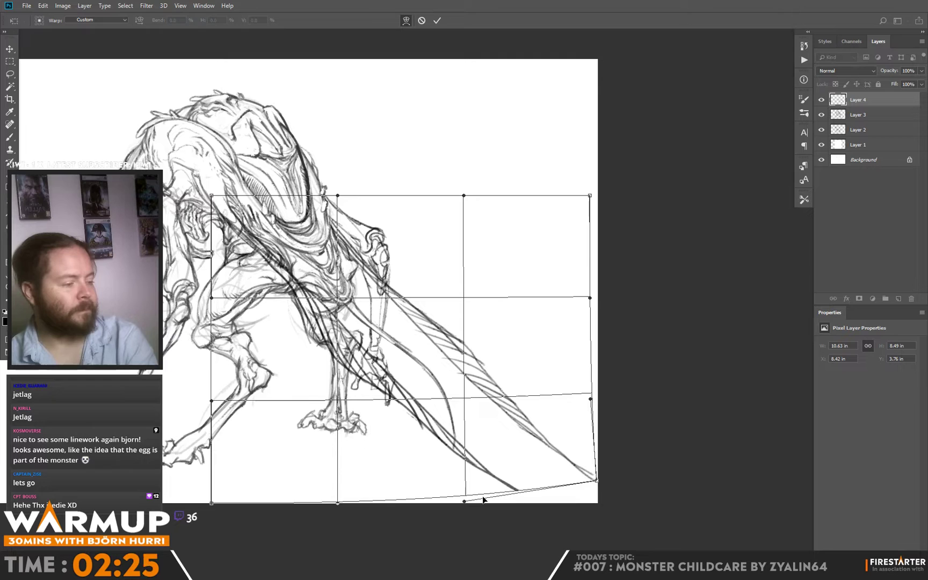
pyautogui.moveTo(465, 502); pyautogui.dragTo(514, 501)
pyautogui.moveTo(590, 399); pyautogui.dragTo(555, 386)
pyautogui.moveTo(530, 344); pyautogui.dragTo(520, 339)
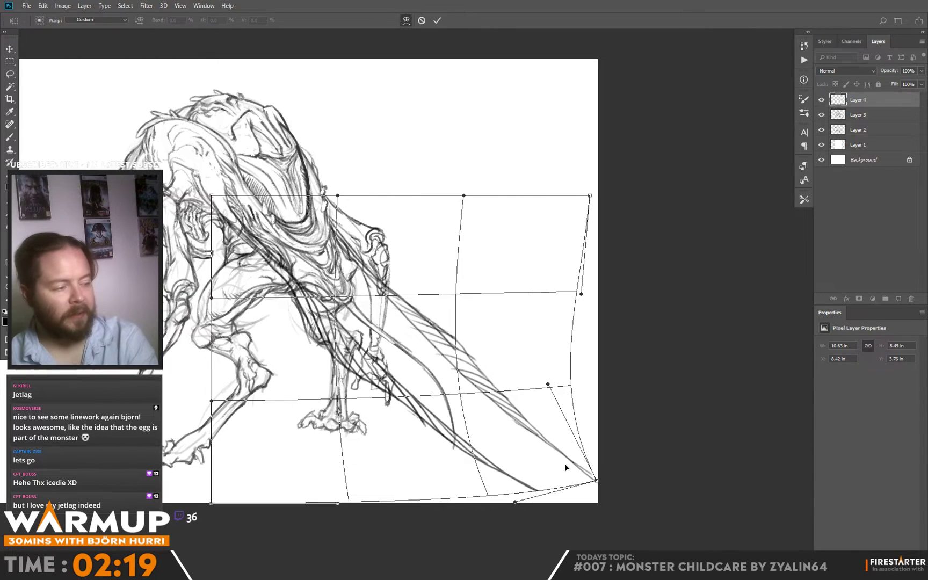
pyautogui.moveTo(565, 464); pyautogui.dragTo(565, 460)
pyautogui.press('Return')
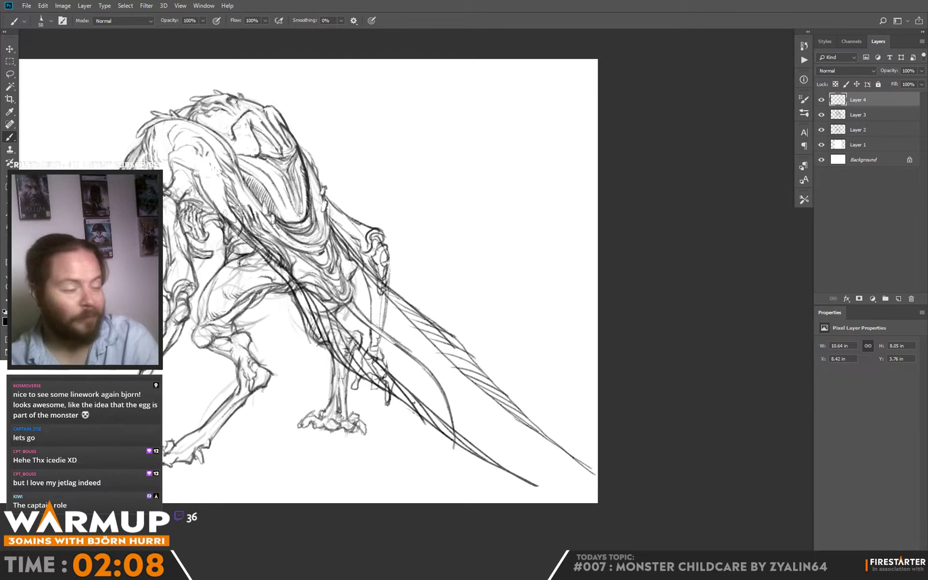
# Transform the wings on Layer 4 so they become shorter and sit closer to the body.
pyautogui.moveTo(349, 347)
pyautogui.mouseDown()
pyautogui.moveTo(420, 330)
pyautogui.moveTo(417, 373)
pyautogui.mouseUp()
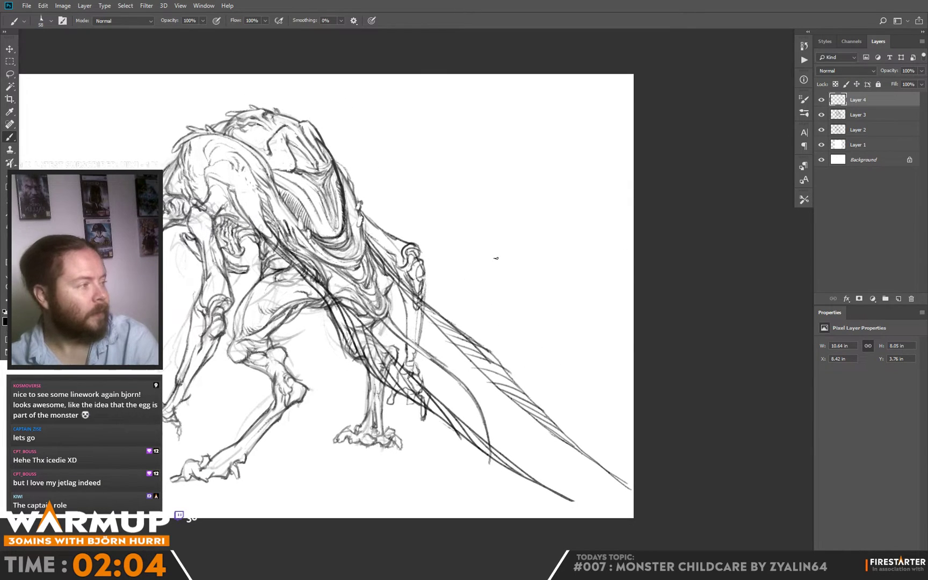
pyautogui.hotkey('ctrl', 't')
pyautogui.moveTo(441, 502); pyautogui.dragTo(404, 498)
pyautogui.press('Return')
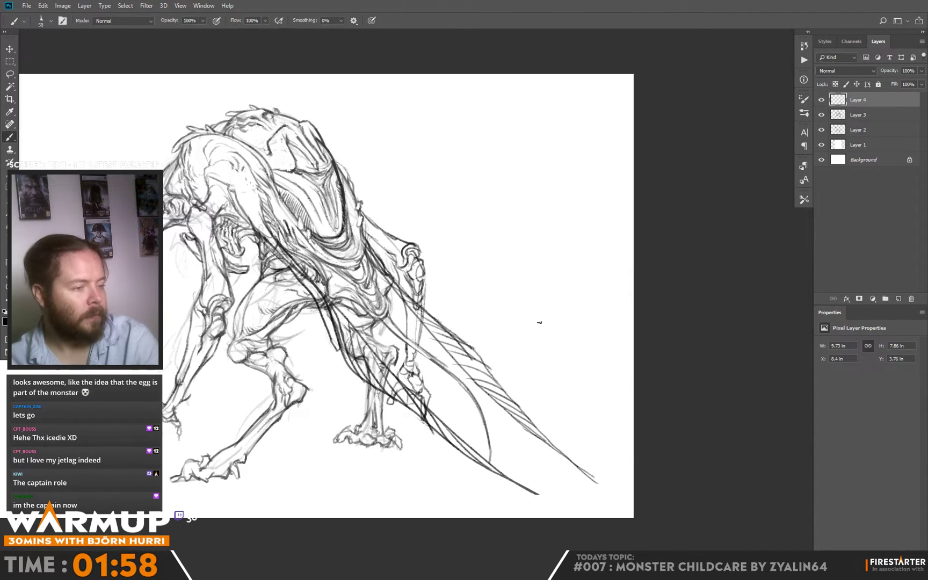
pyautogui.moveTo(395, 304); pyautogui.dragTo(485, 297)
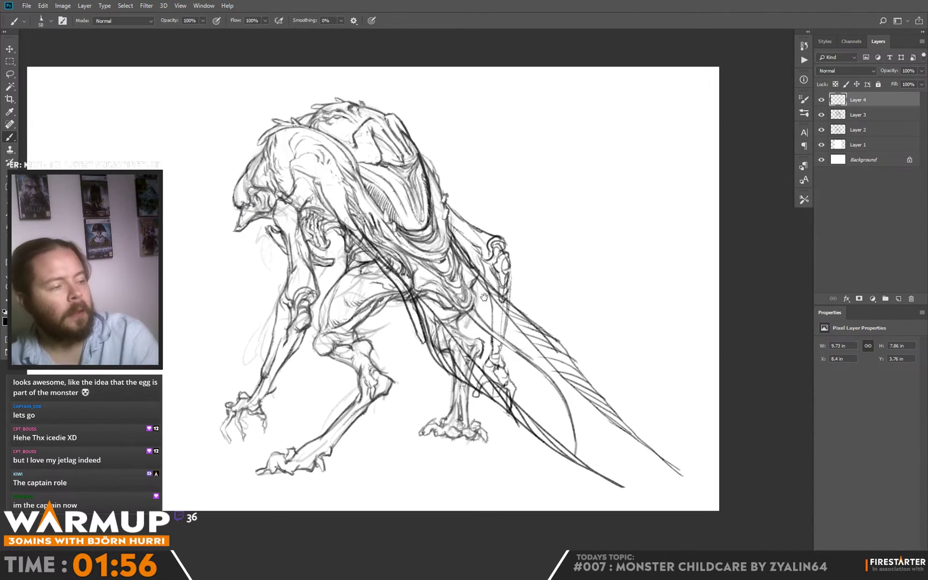
# Add short shading strokes at the base of the near wing, and undo an extra stroke at the far wing's base.
pyautogui.moveTo(341, 232)
pyautogui.mouseDown()
pyautogui.moveTo(403, 316)
pyautogui.moveTo(343, 234)
pyautogui.mouseUp()
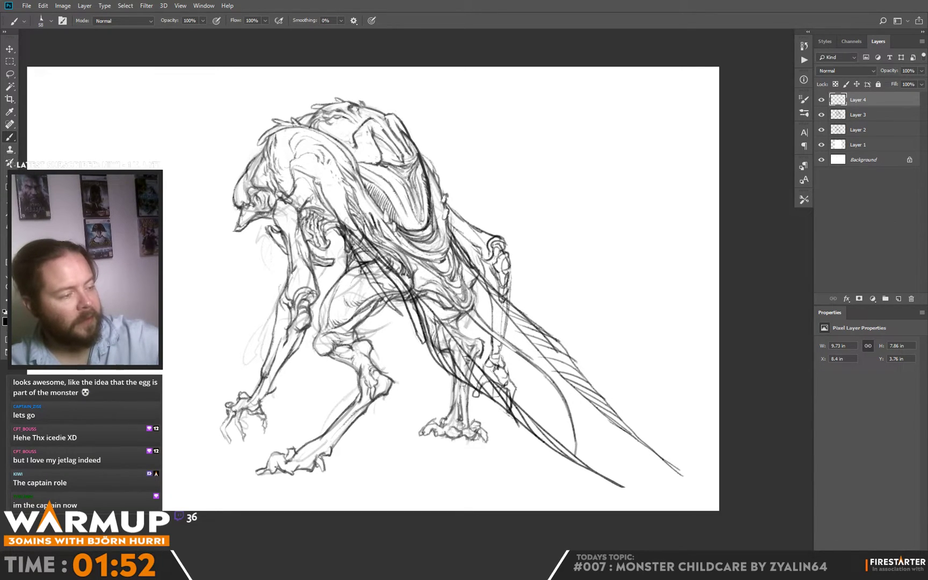
pyautogui.moveTo(455, 239); pyautogui.dragTo(498, 281)
pyautogui.hotkey('ctrl', 'z')
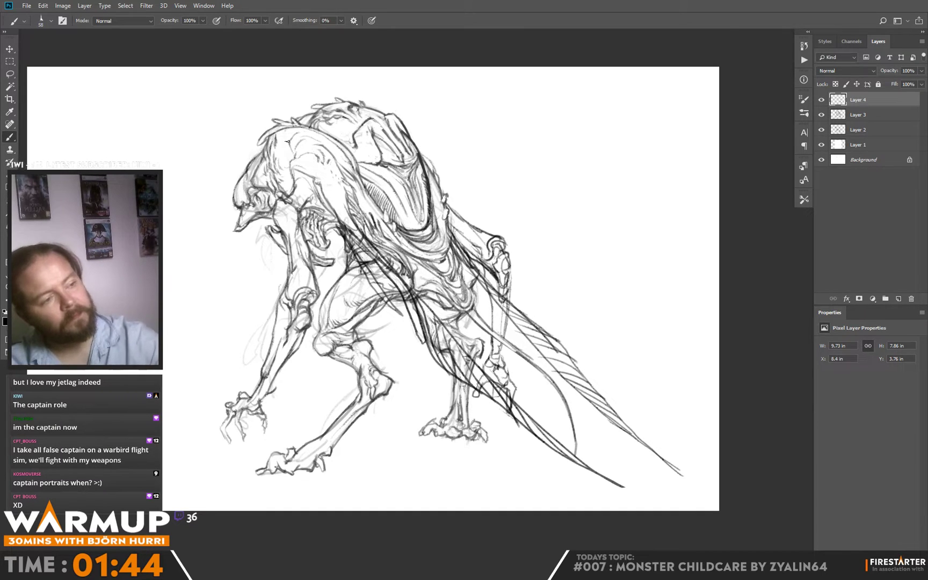
# Draw long thin bristles sweeping out from the monster's neck, shoulder and upper back.
pyautogui.moveTo(256, 146); pyautogui.dragTo(198, 199)
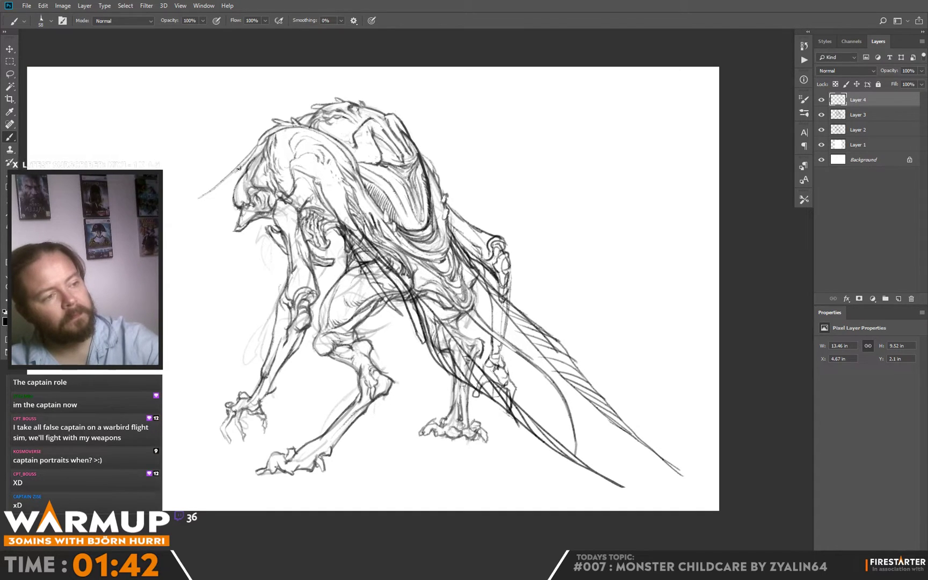
pyautogui.moveTo(275, 119); pyautogui.dragTo(234, 131)
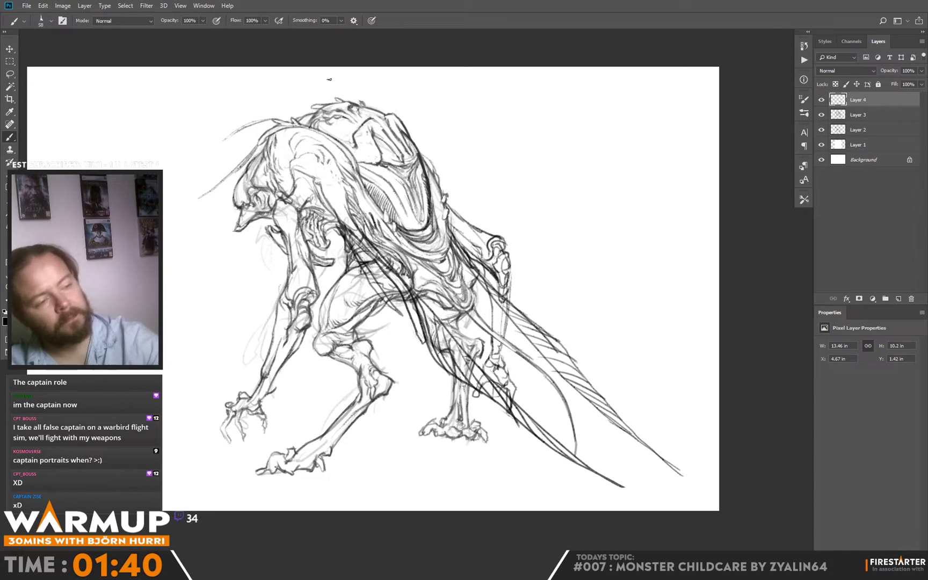
pyautogui.moveTo(311, 106)
pyautogui.mouseDown()
pyautogui.moveTo(294, 118)
pyautogui.moveTo(336, 98)
pyautogui.moveTo(315, 96)
pyautogui.moveTo(339, 82)
pyautogui.moveTo(335, 98)
pyautogui.moveTo(308, 94)
pyautogui.moveTo(348, 94)
pyautogui.moveTo(352, 119)
pyautogui.mouseUp()
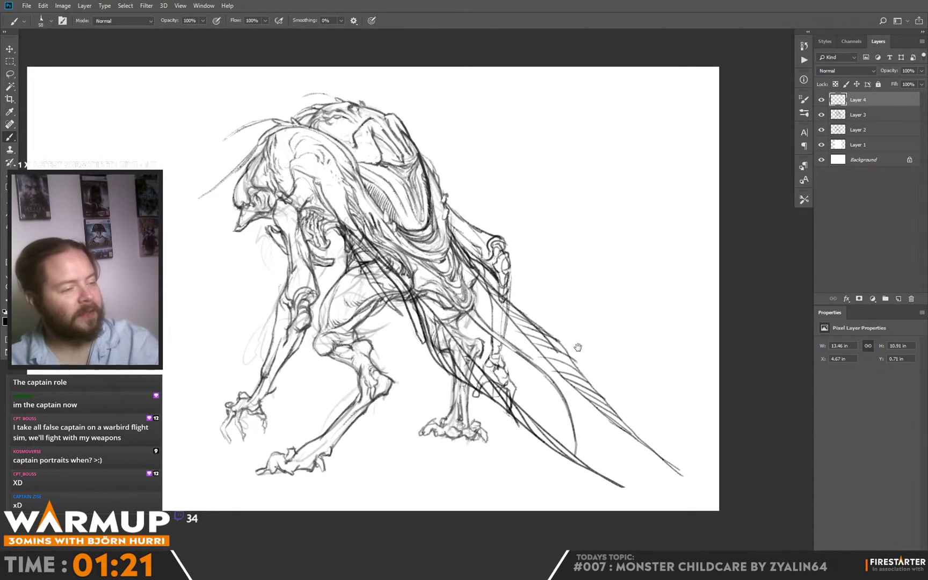
# Select Layers 2 to 4 and shift the whole monster drawing to the left on the canvas.
pyautogui.moveTo(595, 319); pyautogui.dragTo(597, 317)
pyautogui.keyDown('shift'); pyautogui.click(865, 142); pyautogui.keyUp('shift')
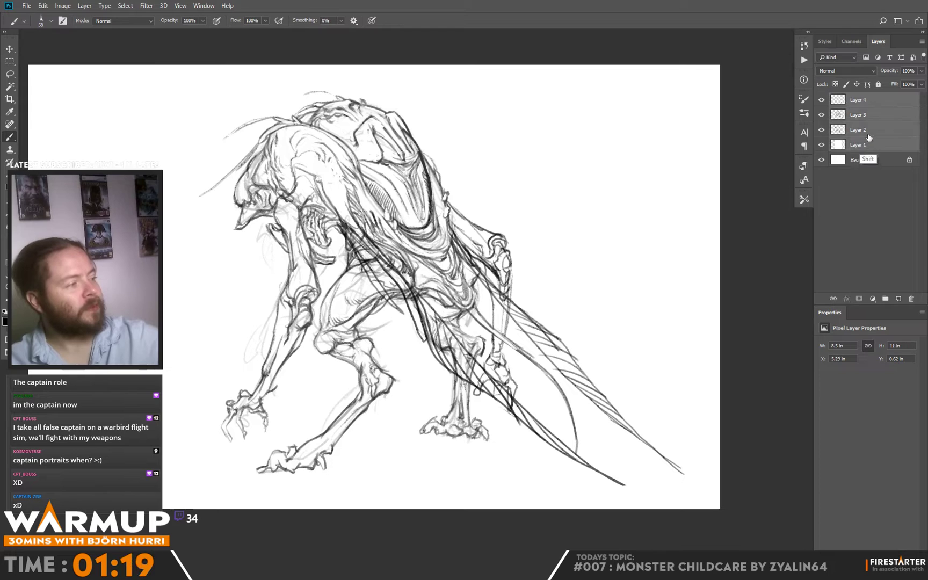
pyautogui.keyDown('shift'); pyautogui.click(865, 132); pyautogui.keyUp('shift')
pyautogui.press('v')
pyautogui.moveTo(581, 344); pyautogui.dragTo(550, 332)
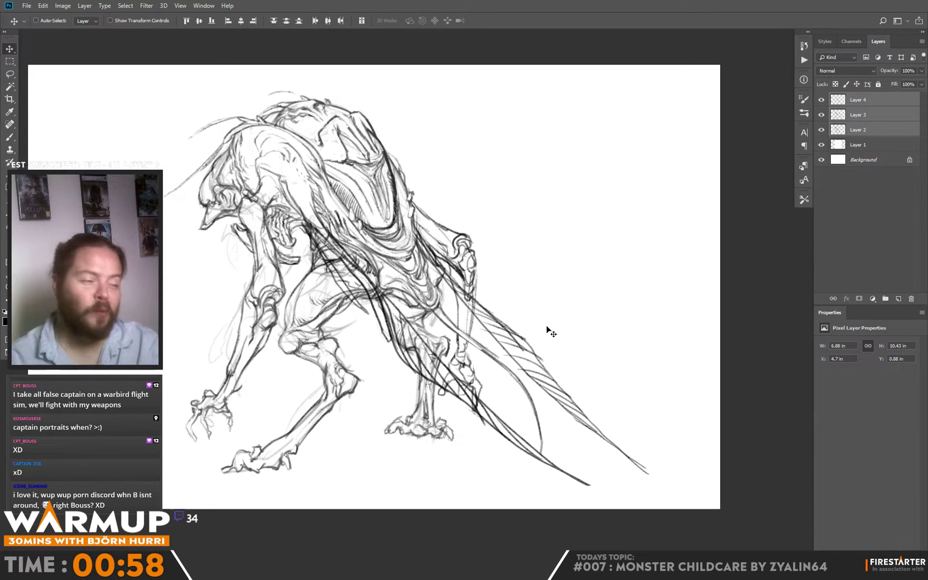
# Select only Layer 4, add a new layer above it, and set the new layer's blend mode to Multiply.
pyautogui.press('b')
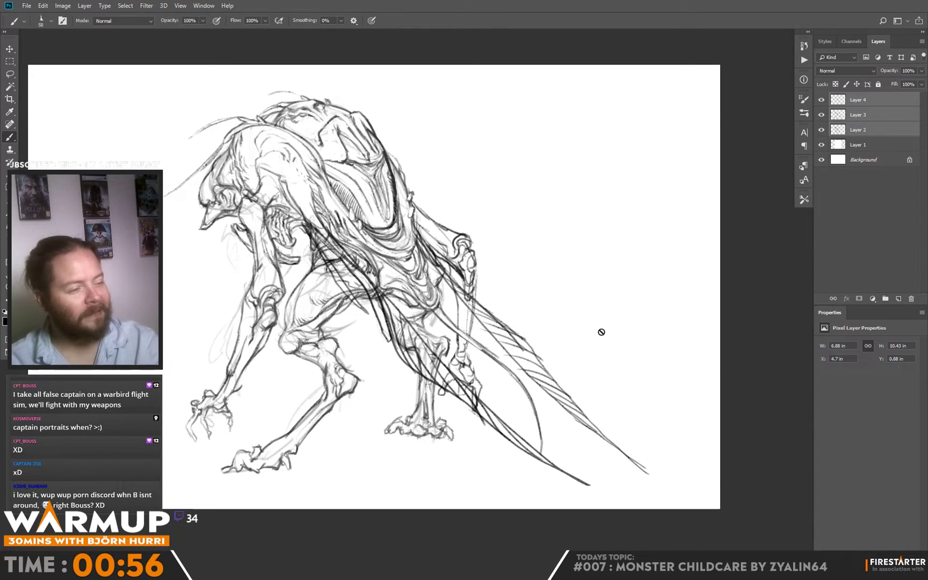
pyautogui.click(861, 104)
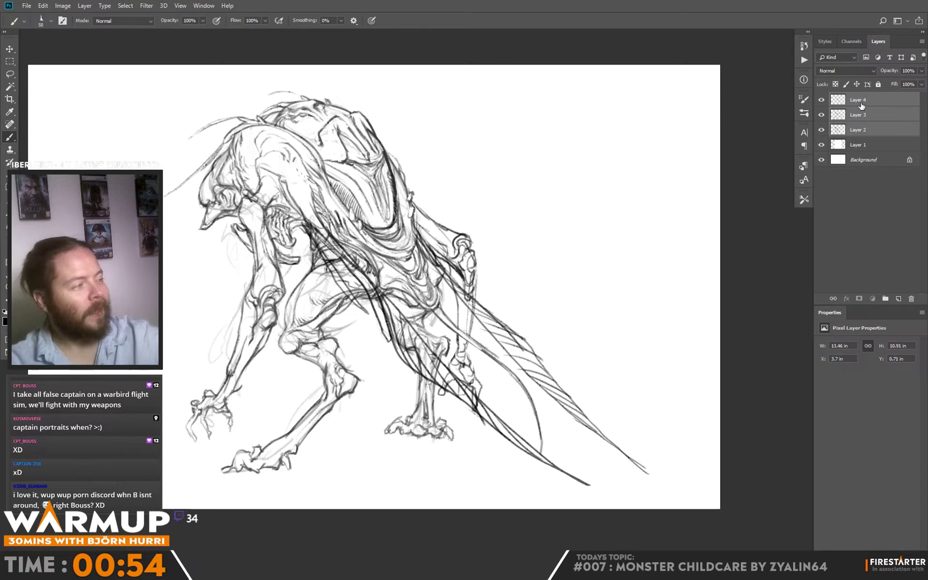
pyautogui.click(863, 107)
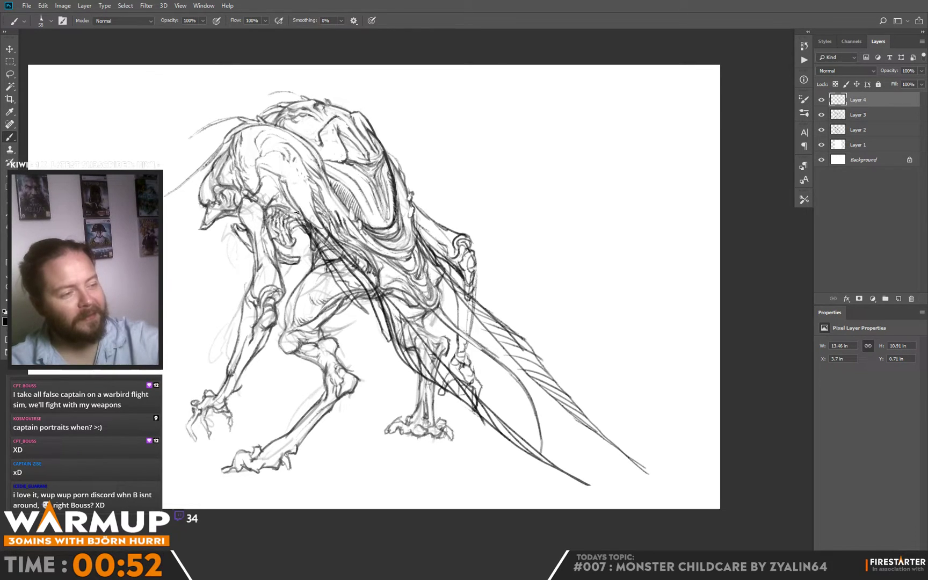
pyautogui.press('e')
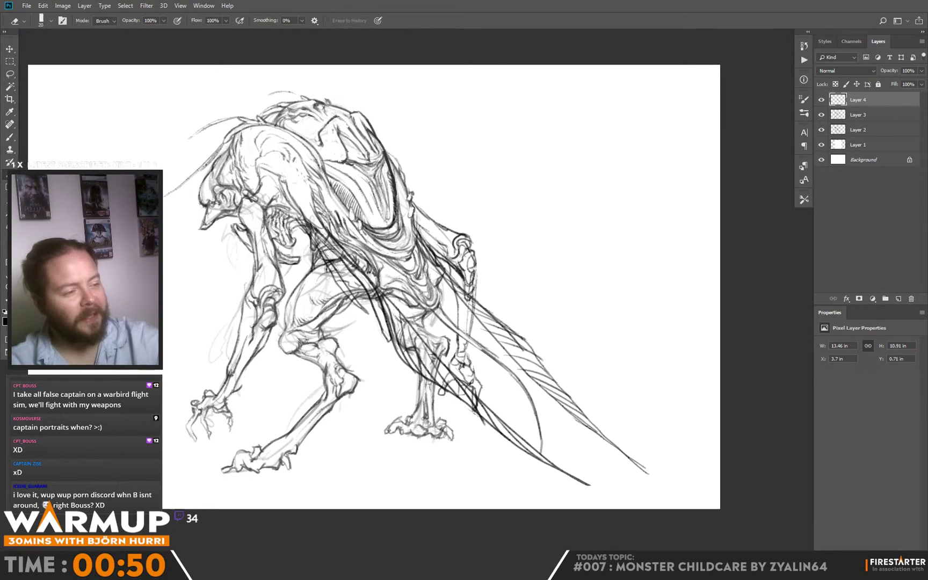
pyautogui.press('b')
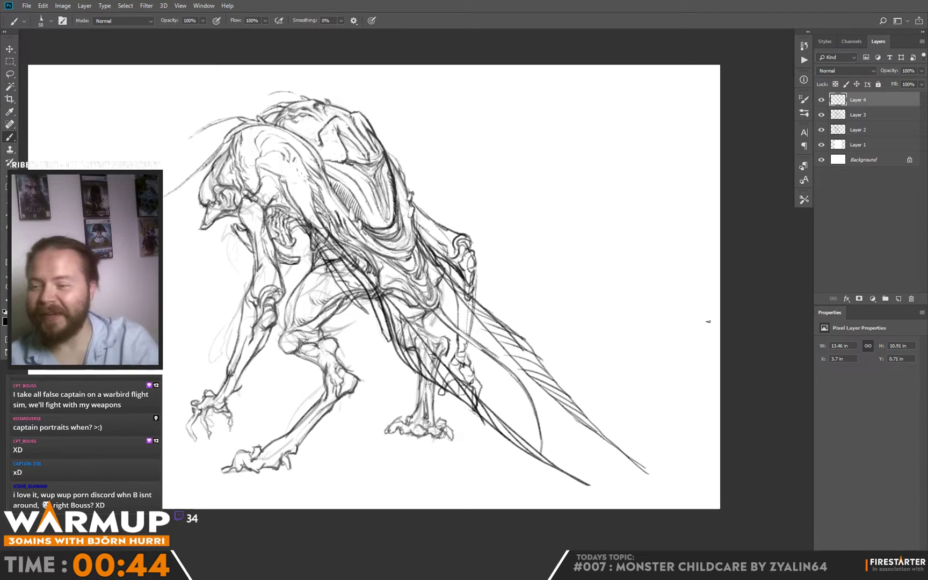
pyautogui.click(900, 301)
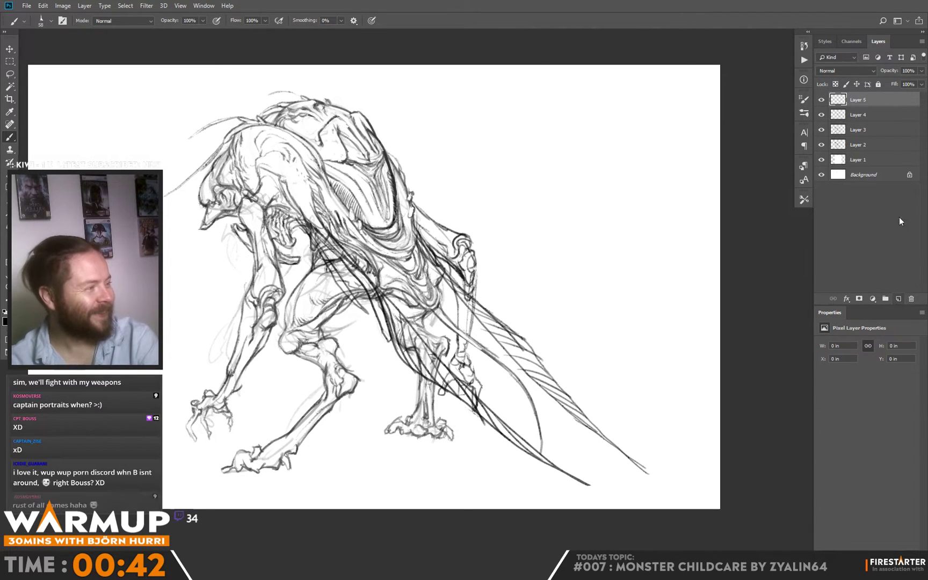
pyautogui.click(840, 72)
pyautogui.click(837, 107)
# Choose the flat sketcher brush, sample a grey, and try a test stroke near the monster's head.
pyautogui.rightClick(568, 177)
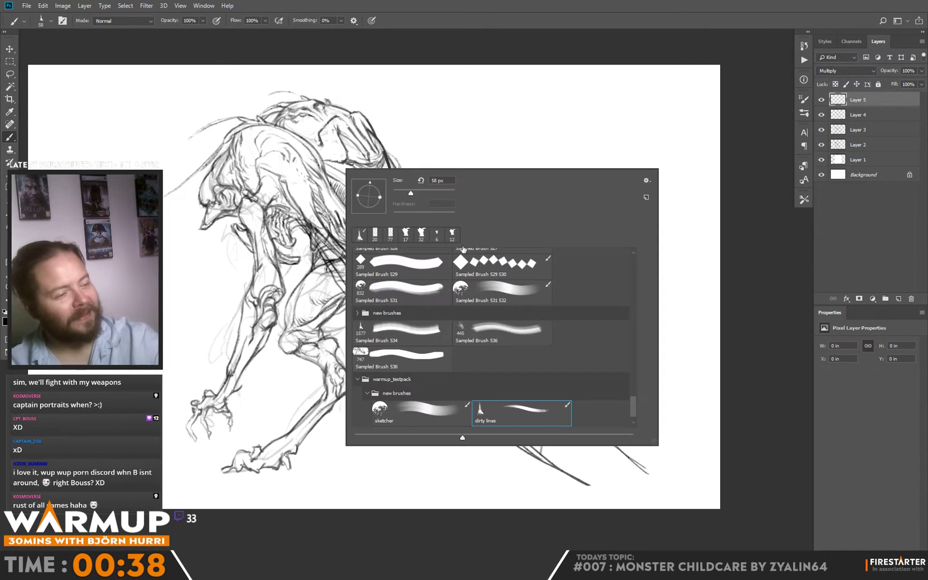
pyautogui.moveTo(634, 408); pyautogui.dragTo(635, 262)
pyautogui.click(435, 318)
pyautogui.click(285, 238)
pyautogui.keyDown('alt'); pyautogui.click(271, 200); pyautogui.keyUp('alt')
pyautogui.moveTo(272, 223)
pyautogui.mouseDown()
pyautogui.moveTo(253, 188)
pyautogui.moveTo(251, 206)
pyautogui.mouseUp()
pyautogui.hotkey('ctrl', 'z')
# Enlarge the brush, sample the grey again, and shade the monster's head, upper back and far arm in flat grey.
pyautogui.rightClick(289, 176)
pyautogui.moveTo(365, 200); pyautogui.dragTo(378, 200)
pyautogui.click(272, 222)
pyautogui.keyDown('alt'); pyautogui.click(271, 199); pyautogui.keyUp('alt')
pyautogui.moveTo(278, 156)
pyautogui.mouseDown()
pyautogui.moveTo(258, 206)
pyautogui.moveTo(275, 160)
pyautogui.moveTo(269, 187)
pyautogui.moveTo(257, 188)
pyautogui.moveTo(254, 146)
pyautogui.moveTo(210, 220)
pyautogui.moveTo(205, 196)
pyautogui.moveTo(241, 136)
pyautogui.moveTo(226, 141)
pyautogui.moveTo(294, 116)
pyautogui.moveTo(282, 109)
pyautogui.moveTo(317, 108)
pyautogui.moveTo(302, 101)
pyautogui.moveTo(348, 129)
pyautogui.moveTo(324, 109)
pyautogui.moveTo(356, 123)
pyautogui.moveTo(352, 115)
pyautogui.moveTo(393, 159)
pyautogui.moveTo(378, 162)
pyautogui.moveTo(400, 191)
pyautogui.moveTo(391, 164)
pyautogui.moveTo(397, 171)
pyautogui.moveTo(409, 209)
pyautogui.moveTo(447, 242)
pyautogui.moveTo(433, 228)
pyautogui.moveTo(465, 245)
pyautogui.moveTo(454, 250)
pyautogui.moveTo(465, 294)
pyautogui.moveTo(461, 350)
pyautogui.moveTo(468, 254)
pyautogui.moveTo(467, 319)
pyautogui.mouseUp()
# Reduce the brush size and fill the base of the far wing beside the far arm with grey.
pyautogui.rightClick(492, 292)
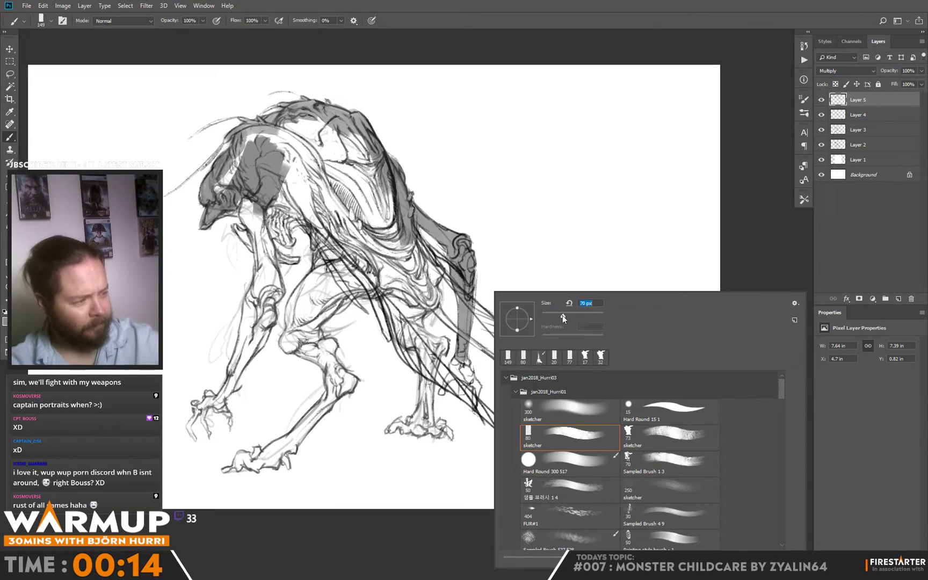
pyautogui.moveTo(563, 316); pyautogui.dragTo(557, 317)
pyautogui.click(453, 276)
pyautogui.moveTo(422, 242)
pyautogui.mouseDown()
pyautogui.moveTo(525, 372)
pyautogui.moveTo(478, 312)
pyautogui.mouseUp()
# Enlarge the brush, fill the length of the far wing with grey, and erase the spill along its lower edge.
pyautogui.rightClick(514, 343)
pyautogui.moveTo(581, 331); pyautogui.dragTo(595, 331)
pyautogui.click(508, 335)
pyautogui.moveTo(532, 366)
pyautogui.mouseDown()
pyautogui.moveTo(497, 326)
pyautogui.moveTo(616, 454)
pyautogui.mouseUp()
pyautogui.press('e')
pyautogui.moveTo(535, 389); pyautogui.dragTo(603, 441)
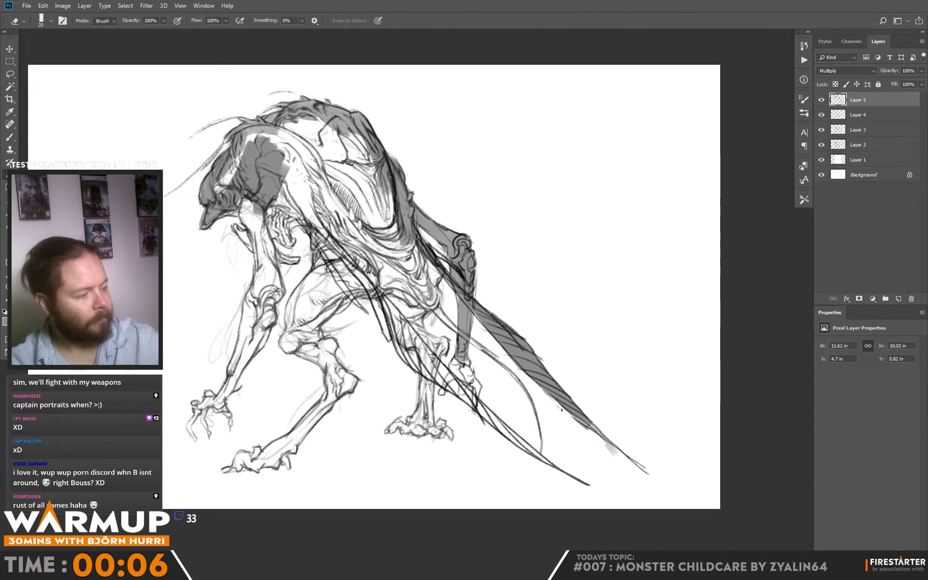
pyautogui.press('b')
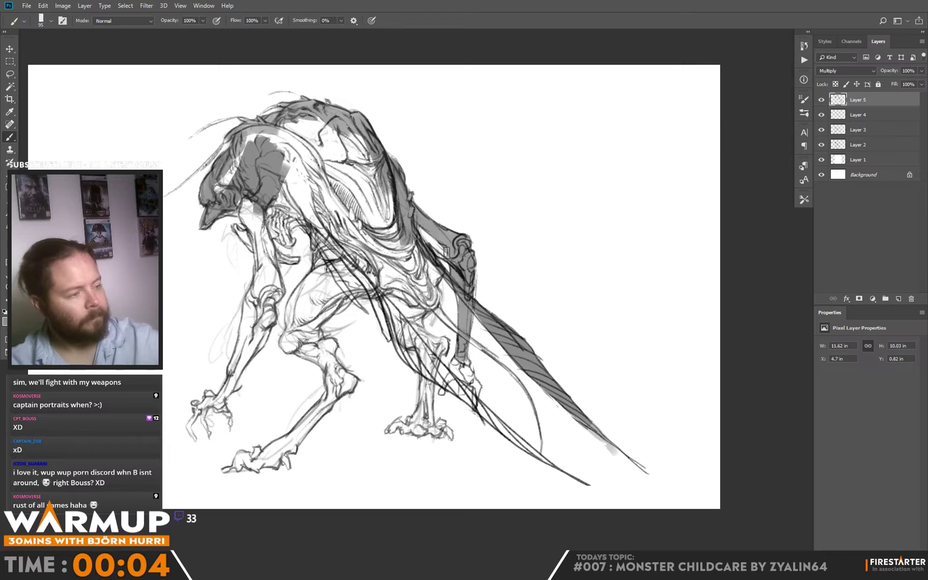
# Adjust the brush size, shade the near wing's lower blade in grey down to its tip, and clean up its edge.
pyautogui.rightClick(458, 256)
pyautogui.press('Return')
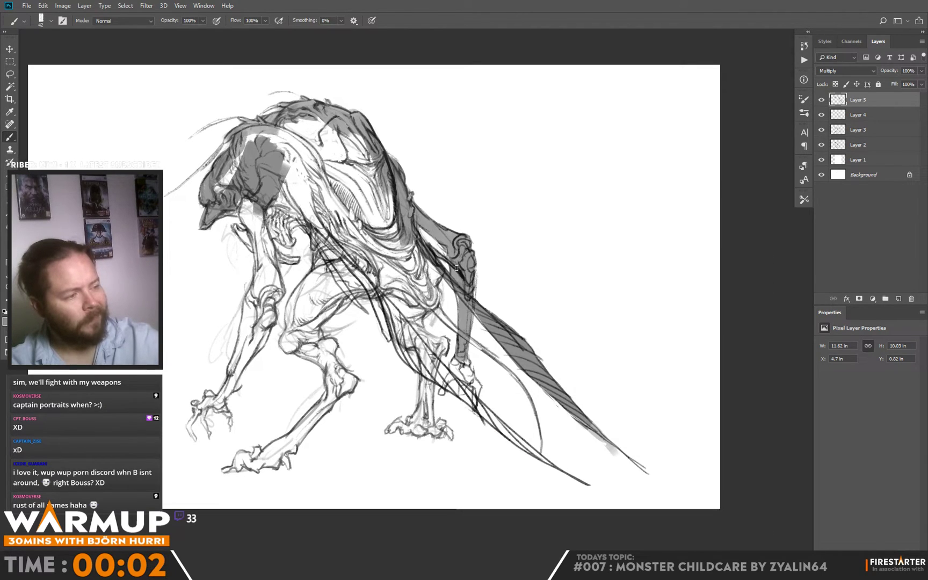
pyautogui.rightClick(465, 340)
pyautogui.moveTo(528, 322); pyautogui.dragTo(543, 322)
pyautogui.moveTo(454, 368)
pyautogui.mouseDown()
pyautogui.moveTo(475, 403)
pyautogui.moveTo(454, 372)
pyautogui.moveTo(466, 396)
pyautogui.moveTo(443, 374)
pyautogui.moveTo(570, 480)
pyautogui.mouseUp()
pyautogui.press('e')
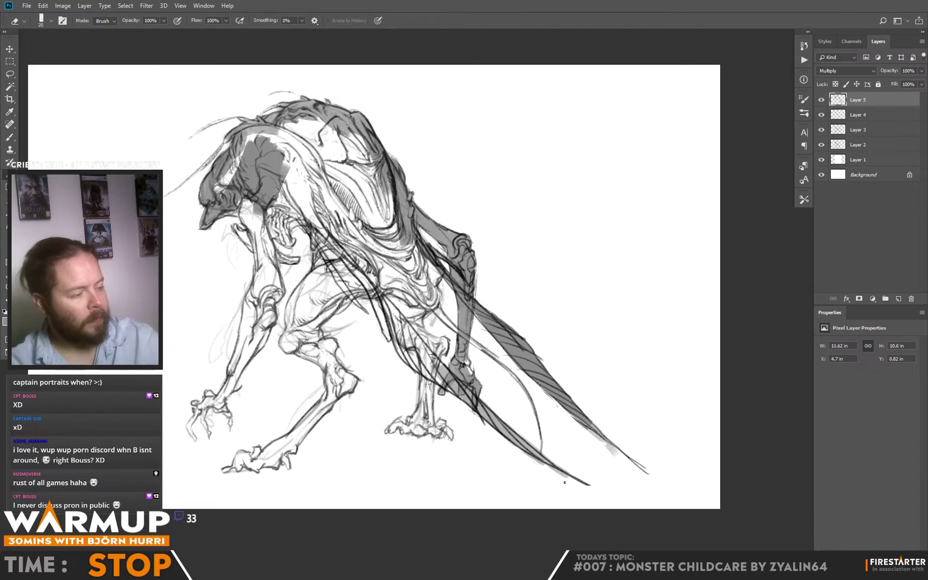
pyautogui.press('b')
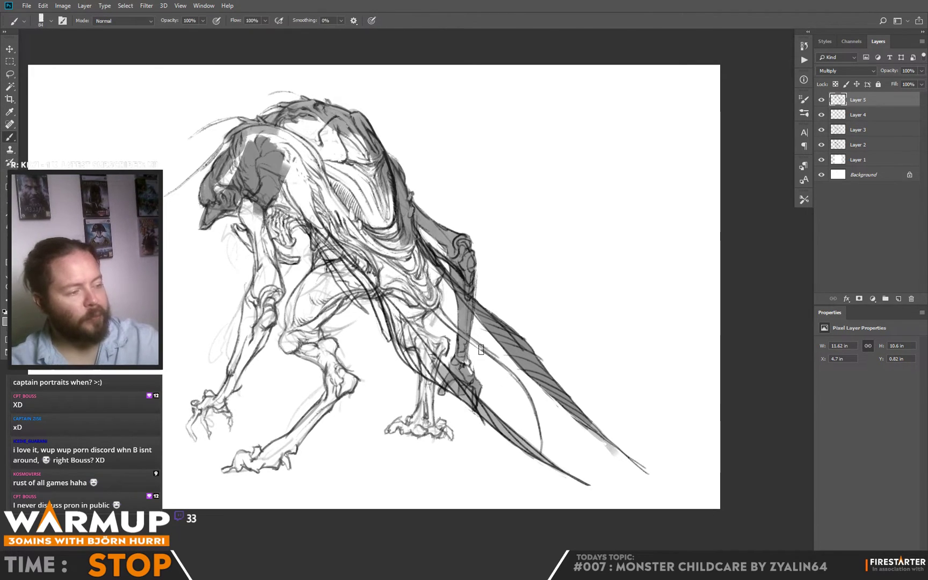
# Shade the monster's far hind leg, from the hip down to the clawed foot, in flat grey and tidy its edges.
pyautogui.moveTo(427, 282)
pyautogui.mouseDown()
pyautogui.moveTo(446, 345)
pyautogui.moveTo(432, 361)
pyautogui.moveTo(444, 348)
pyautogui.moveTo(430, 420)
pyautogui.moveTo(451, 436)
pyautogui.moveTo(398, 423)
pyautogui.moveTo(390, 431)
pyautogui.moveTo(413, 418)
pyautogui.moveTo(420, 433)
pyautogui.moveTo(428, 375)
pyautogui.moveTo(424, 382)
pyautogui.moveTo(414, 343)
pyautogui.moveTo(398, 340)
pyautogui.moveTo(394, 314)
pyautogui.moveTo(417, 344)
pyautogui.mouseUp()
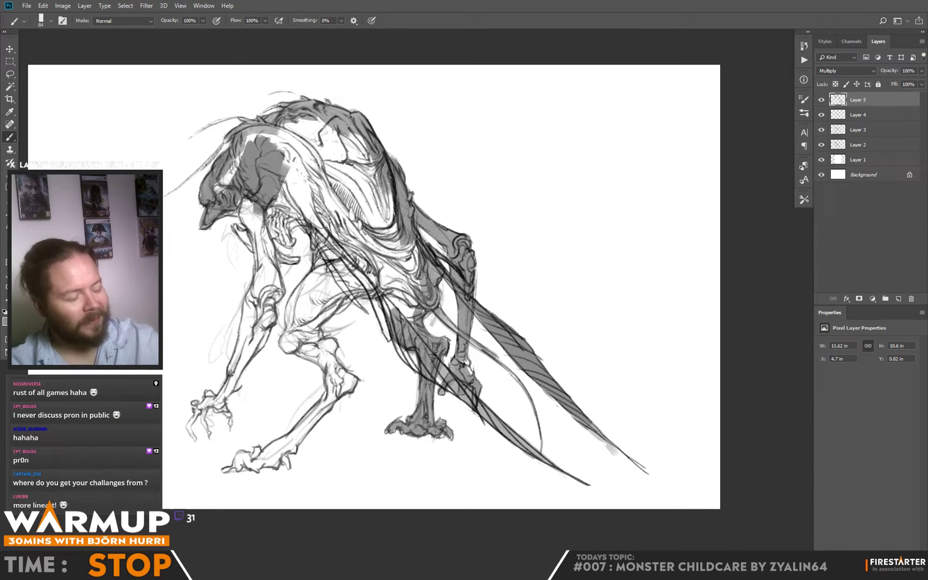
pyautogui.press('e')
pyautogui.press('b')
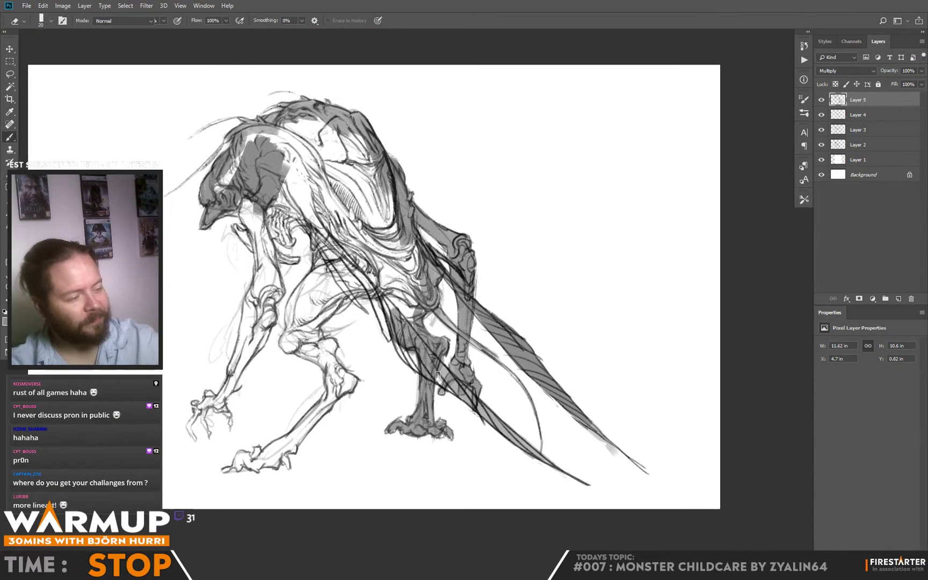
pyautogui.moveTo(413, 359)
pyautogui.mouseDown()
pyautogui.moveTo(424, 374)
pyautogui.moveTo(399, 346)
pyautogui.moveTo(386, 309)
pyautogui.moveTo(383, 327)
pyautogui.moveTo(351, 262)
pyautogui.moveTo(400, 320)
pyautogui.moveTo(396, 296)
pyautogui.moveTo(409, 300)
pyautogui.moveTo(423, 281)
pyautogui.mouseUp()
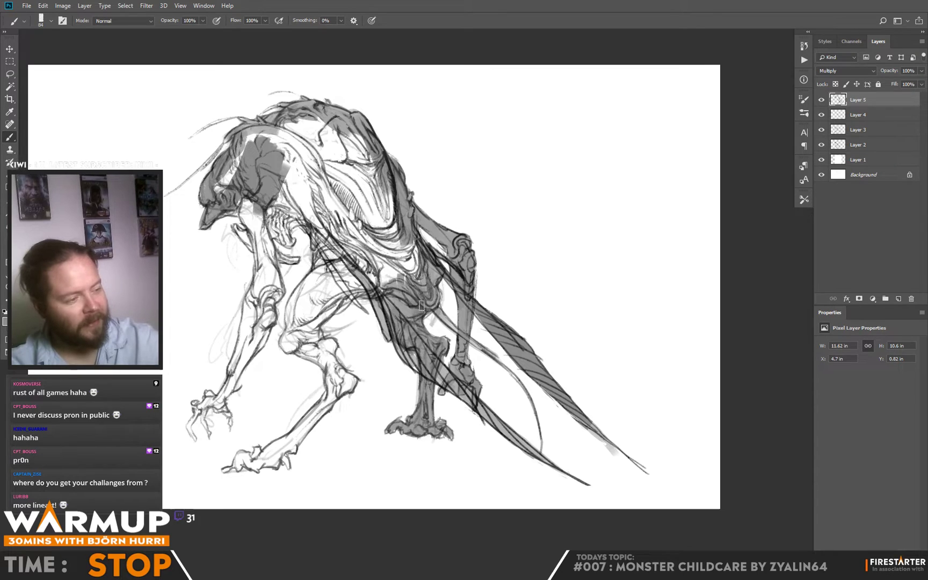
# Adjust the brush size and fill the torso, near upper arm and clawed hand with flat grey.
pyautogui.rightClick(428, 284)
pyautogui.moveTo(382, 212)
pyautogui.mouseDown()
pyautogui.moveTo(420, 281)
pyautogui.moveTo(402, 236)
pyautogui.moveTo(383, 225)
pyautogui.moveTo(361, 135)
pyautogui.moveTo(325, 195)
pyautogui.moveTo(313, 121)
pyautogui.moveTo(298, 122)
pyautogui.moveTo(240, 187)
pyautogui.moveTo(233, 174)
pyautogui.moveTo(217, 191)
pyautogui.moveTo(241, 207)
pyautogui.moveTo(203, 216)
pyautogui.moveTo(251, 221)
pyautogui.moveTo(261, 276)
pyautogui.moveTo(232, 379)
pyautogui.moveTo(202, 410)
pyautogui.moveTo(233, 357)
pyautogui.mouseUp()
pyautogui.press('e')
pyautogui.press('b')
pyautogui.rightClick(256, 305)
pyautogui.moveTo(197, 411)
pyautogui.mouseDown()
pyautogui.moveTo(196, 438)
pyautogui.moveTo(190, 424)
pyautogui.moveTo(204, 402)
pyautogui.mouseUp()
pyautogui.press('e')
pyautogui.press('b')
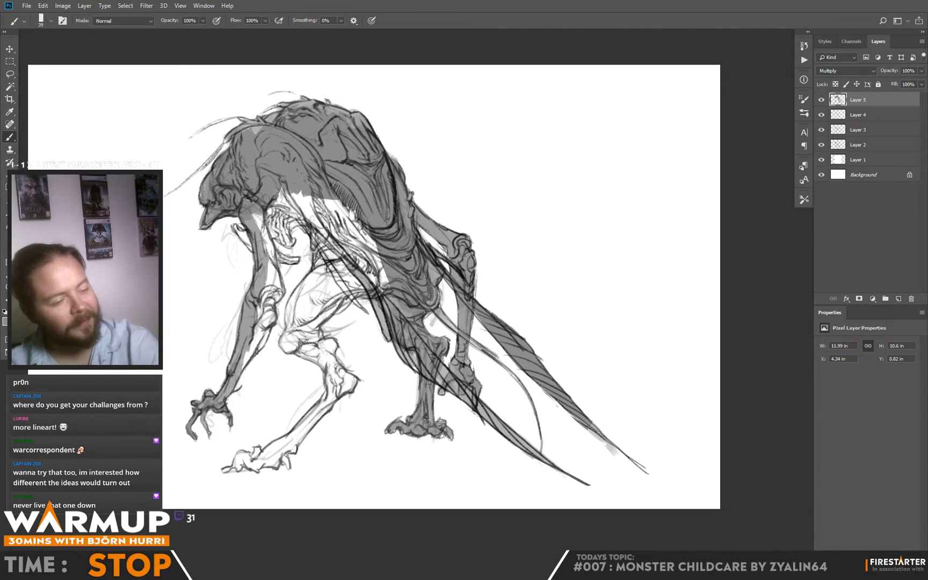
# Resize the brush and fill the near forearm, chest and near hind leg down to its foot with grey, cleaning up spills.
pyautogui.rightClick(266, 332)
pyautogui.click(338, 328)
pyautogui.moveTo(245, 360)
pyautogui.mouseDown()
pyautogui.moveTo(266, 240)
pyautogui.moveTo(271, 248)
pyautogui.moveTo(256, 322)
pyautogui.moveTo(272, 292)
pyautogui.moveTo(265, 236)
pyautogui.moveTo(235, 225)
pyautogui.moveTo(260, 249)
pyautogui.moveTo(242, 230)
pyautogui.moveTo(257, 245)
pyautogui.moveTo(268, 209)
pyautogui.moveTo(292, 183)
pyautogui.moveTo(314, 242)
pyautogui.moveTo(305, 189)
pyautogui.moveTo(314, 210)
pyautogui.moveTo(326, 181)
pyautogui.moveTo(366, 248)
pyautogui.moveTo(378, 244)
pyautogui.moveTo(383, 270)
pyautogui.moveTo(344, 214)
pyautogui.moveTo(355, 260)
pyautogui.moveTo(336, 258)
pyautogui.moveTo(317, 228)
pyautogui.moveTo(285, 345)
pyautogui.moveTo(355, 268)
pyautogui.moveTo(338, 312)
pyautogui.moveTo(358, 296)
pyautogui.moveTo(317, 323)
pyautogui.moveTo(311, 289)
pyautogui.moveTo(317, 336)
pyautogui.moveTo(355, 387)
pyautogui.moveTo(321, 411)
pyautogui.moveTo(284, 468)
pyautogui.moveTo(237, 461)
pyautogui.moveTo(231, 470)
pyautogui.moveTo(263, 450)
pyautogui.moveTo(238, 467)
pyautogui.mouseUp()
pyautogui.press('e')
pyautogui.click(241, 225)
pyautogui.press('b')
pyautogui.press('e')
pyautogui.press('b')
pyautogui.moveTo(263, 463); pyautogui.dragTo(316, 411)
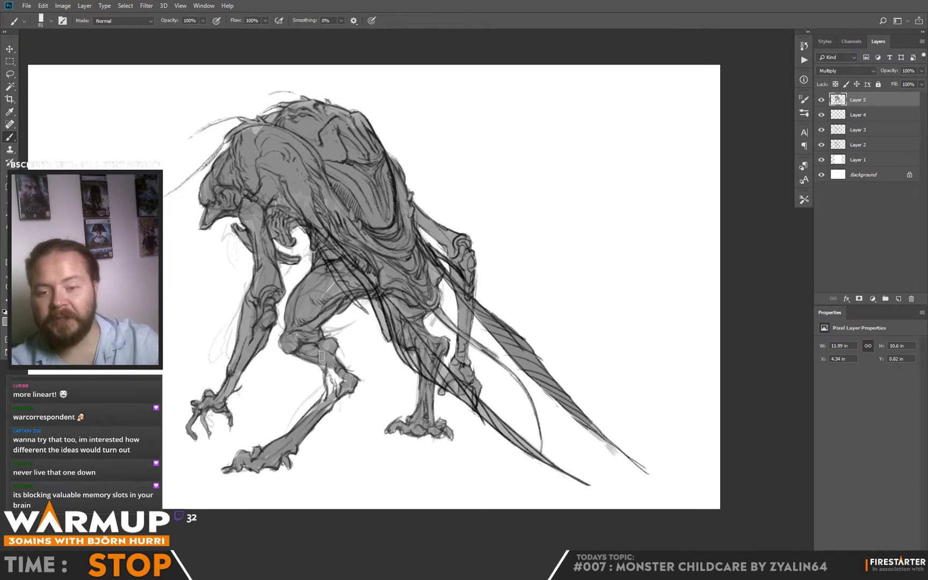
# Fill the remaining white gaps in the near lower leg and thigh with grey and clean up the silhouette edges.
pyautogui.moveTo(330, 370)
pyautogui.mouseDown()
pyautogui.moveTo(335, 398)
pyautogui.moveTo(325, 408)
pyautogui.moveTo(336, 401)
pyautogui.moveTo(318, 407)
pyautogui.mouseUp()
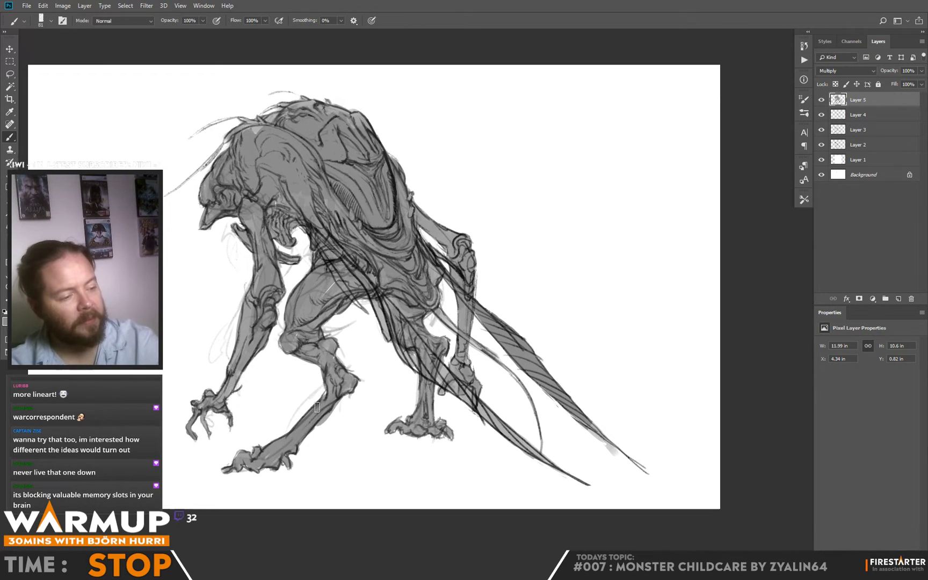
pyautogui.press('e')
pyautogui.press('b')
pyautogui.press('e')
pyautogui.press('b')
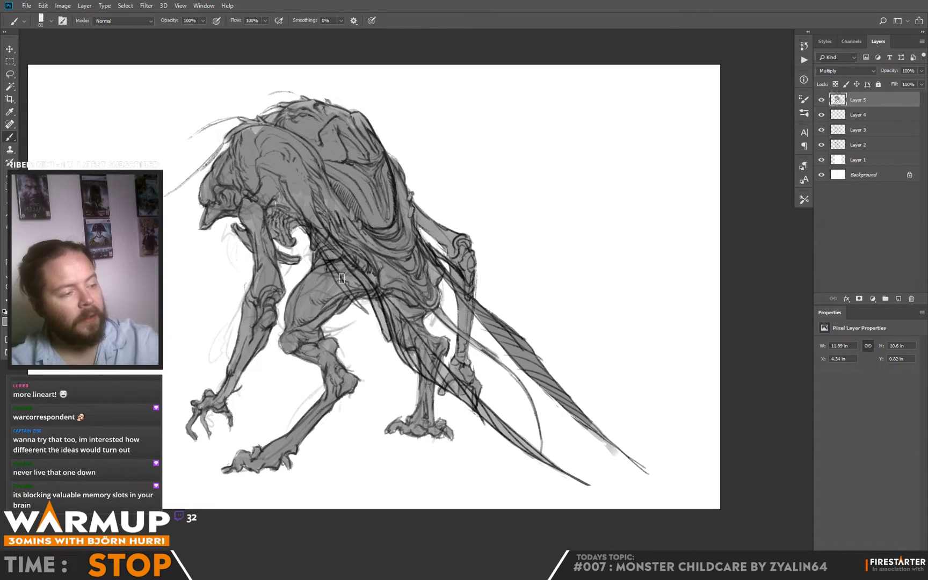
pyautogui.press('e')
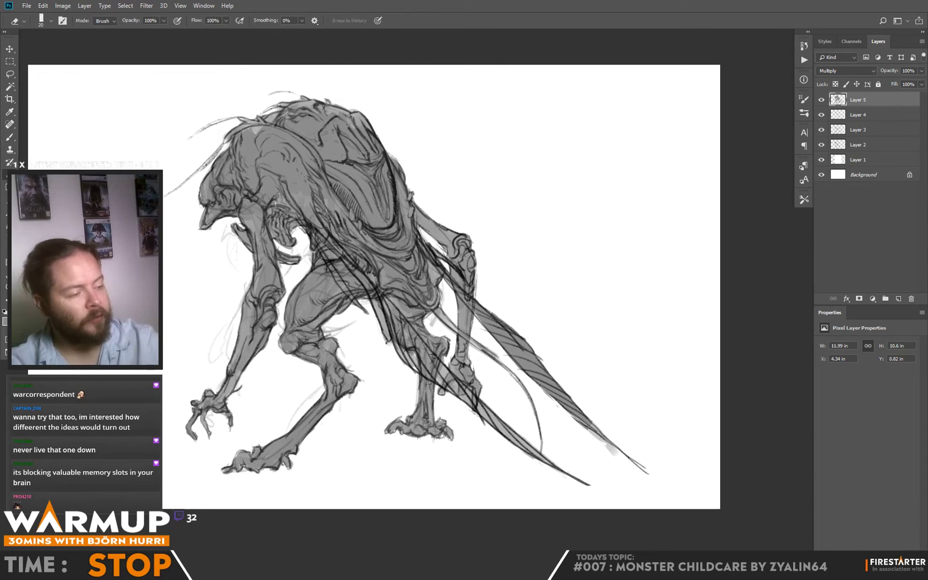
pyautogui.press('b')
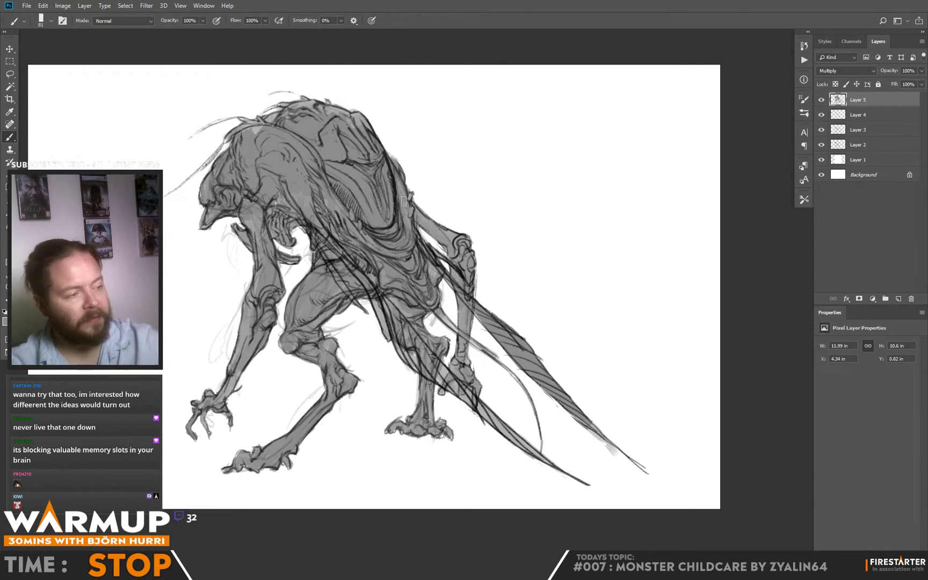
pyautogui.press('e')
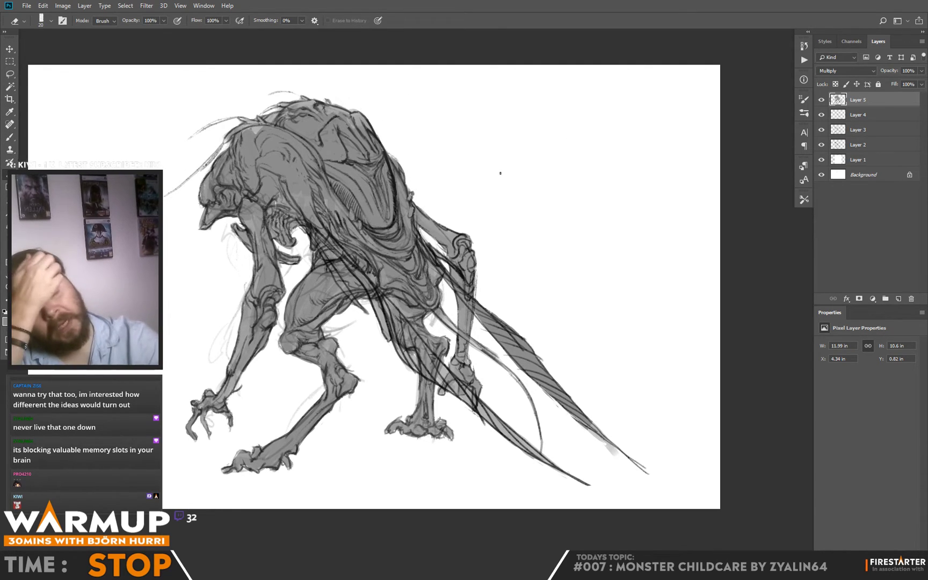
# Reduce the brush size to 32 px and shade the long bristles on the head and upper back in grey.
pyautogui.press('b')
pyautogui.rightClick(354, 182)
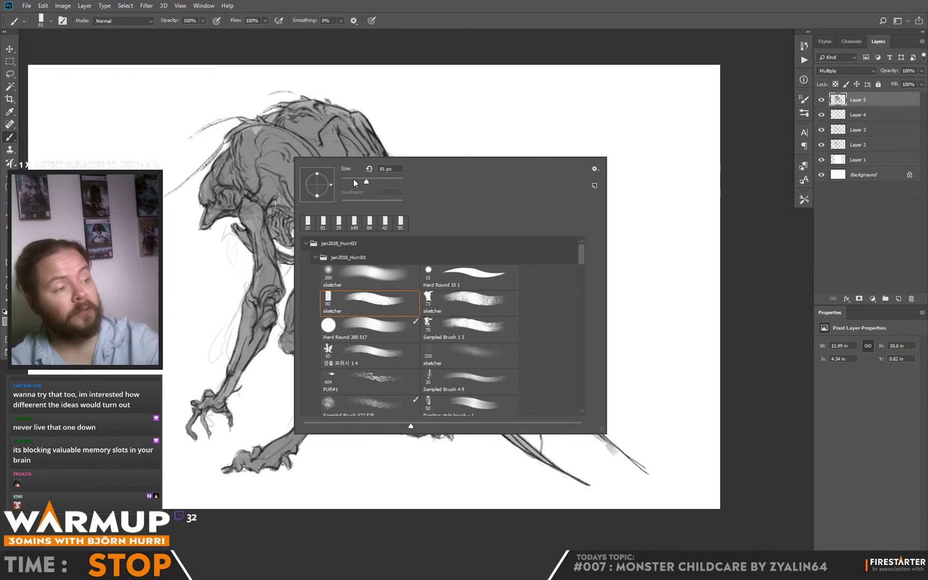
pyautogui.click(208, 178)
pyautogui.moveTo(189, 176)
pyautogui.mouseDown()
pyautogui.moveTo(233, 134)
pyautogui.moveTo(209, 124)
pyautogui.moveTo(191, 135)
pyautogui.mouseUp()
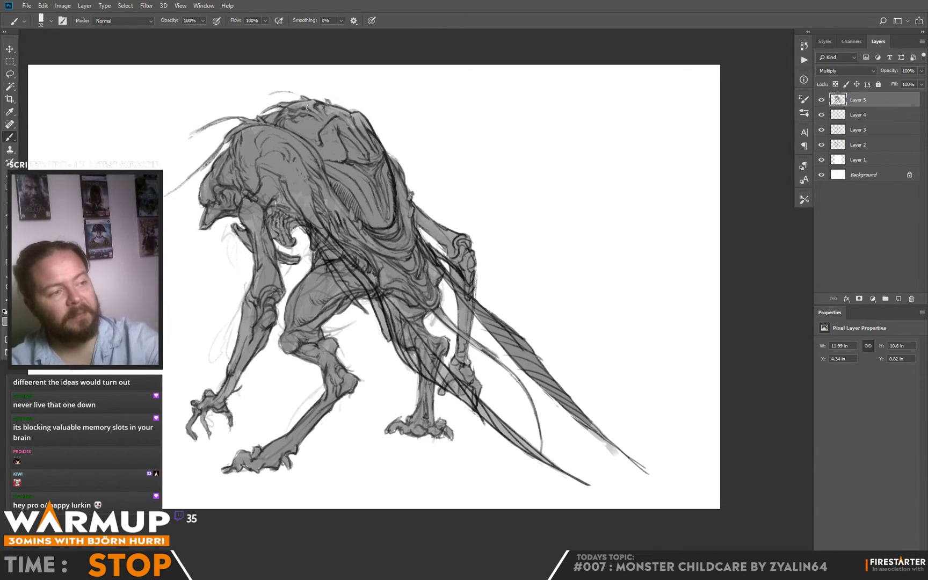
pyautogui.moveTo(304, 98); pyautogui.dragTo(276, 90)
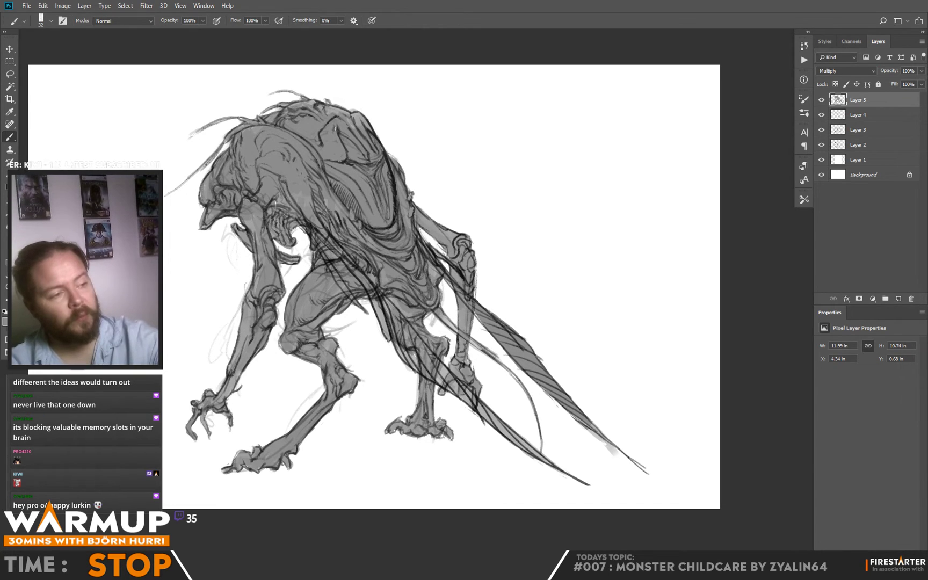
# Enlarge the brush to 171 px and even out the grey on the near shoulder.
pyautogui.rightClick(328, 195)
pyautogui.click(417, 221)
pyautogui.click(281, 190)
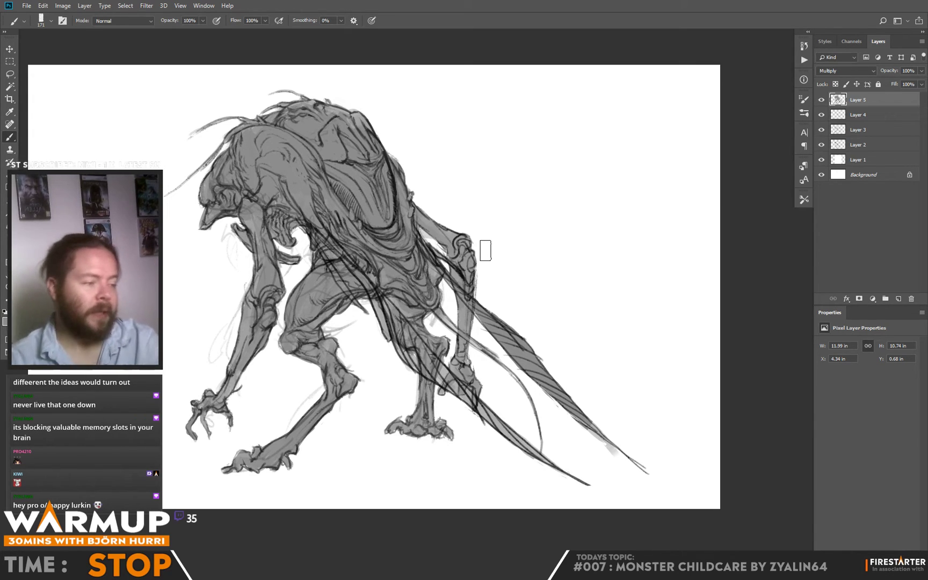
# Reduce the brush size to 37 px and shade the thin curved tail between the two wings in grey.
pyautogui.rightClick(456, 323)
pyautogui.click(520, 329)
pyautogui.moveTo(436, 308); pyautogui.dragTo(454, 328)
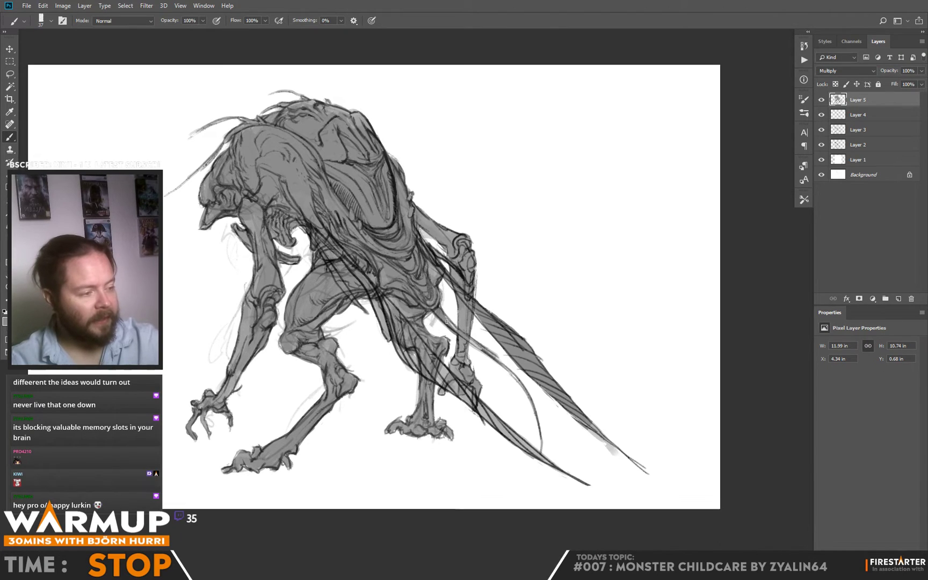
pyautogui.press('e')
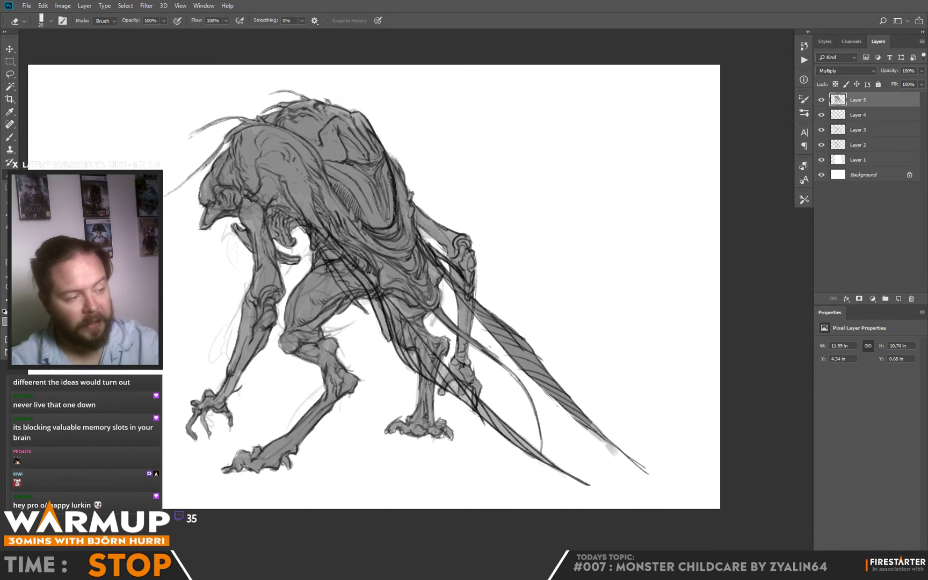
pyautogui.press('b')
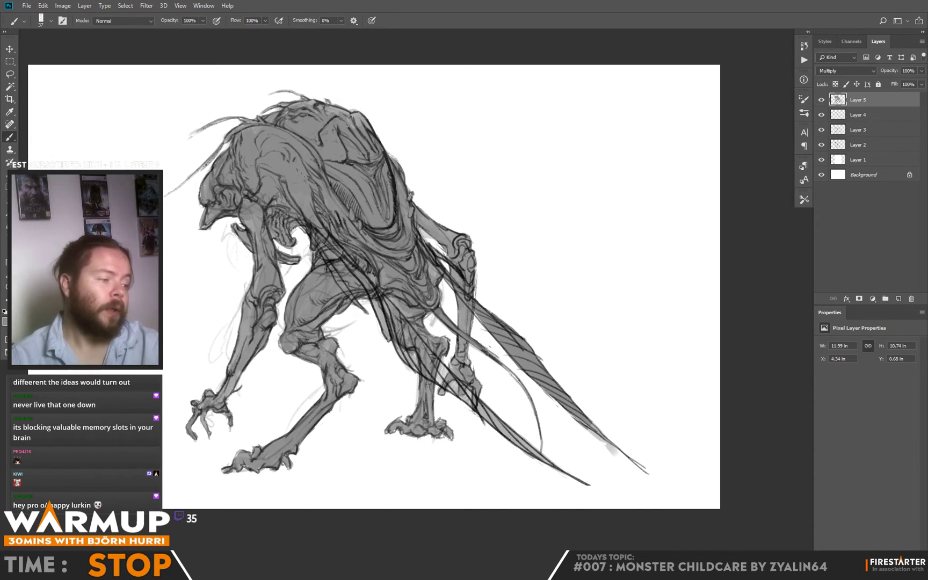
pyautogui.moveTo(509, 370); pyautogui.dragTo(527, 410)
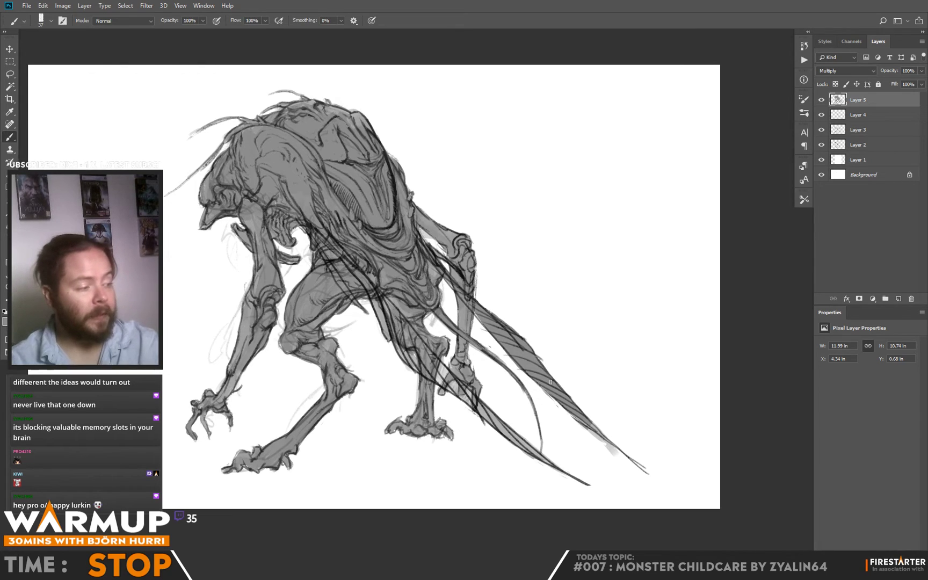
# Erase the stray grey spill beside the far wing's tip.
pyautogui.press('e')
pyautogui.moveTo(612, 452); pyautogui.dragTo(601, 441)
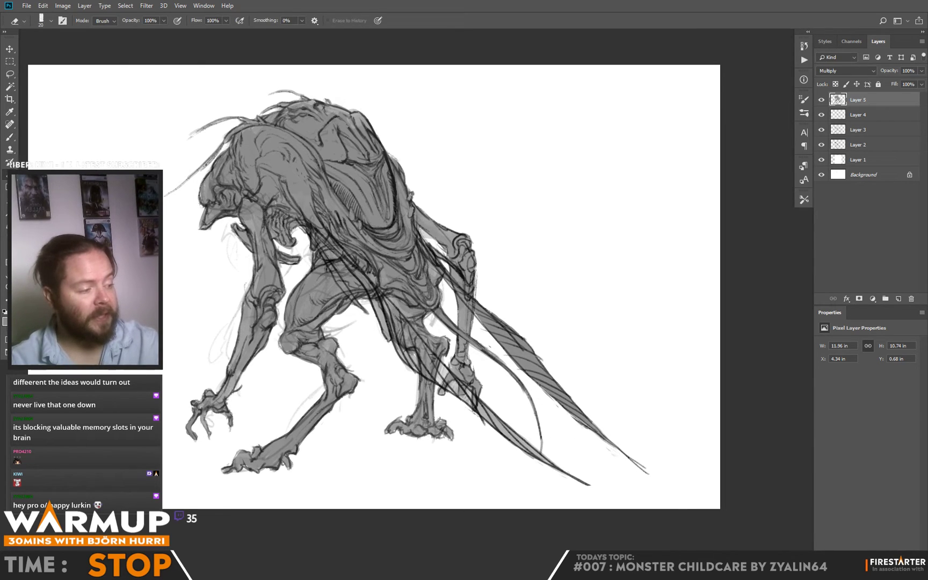
pyautogui.press('b')
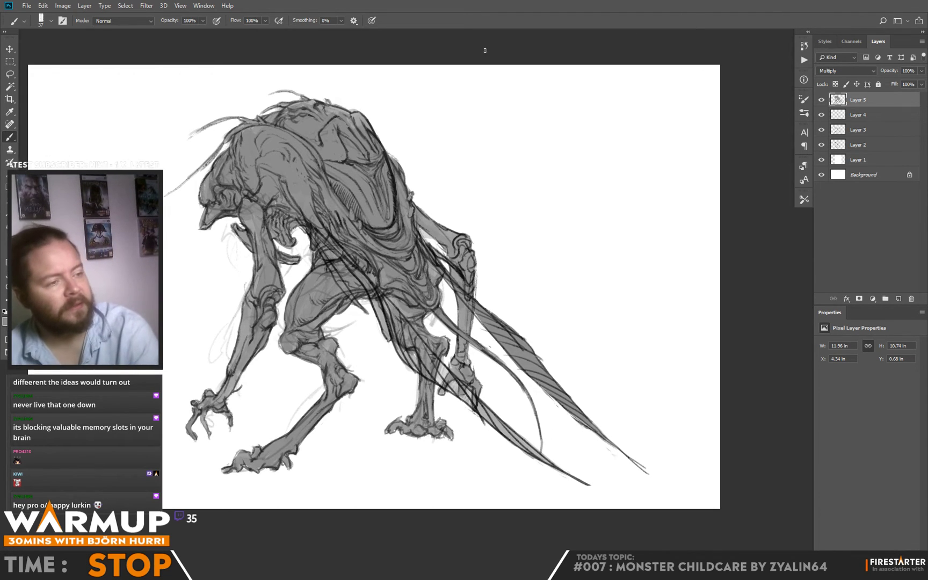
pyautogui.moveTo(436, 216); pyautogui.dragTo(483, 220)
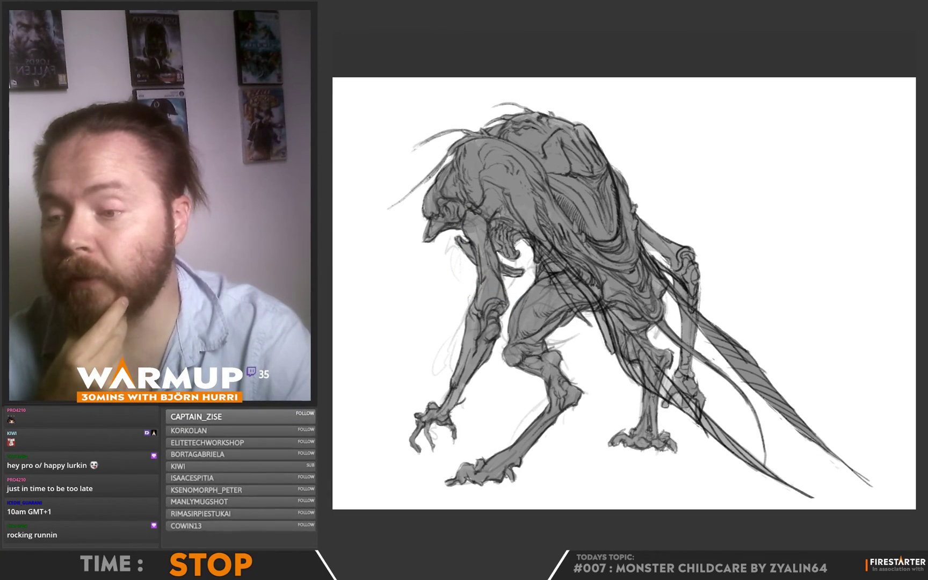
# Leaf through the finished character and creature paintings one after another.
pyautogui.hotkey('ctrl', 'Tab')
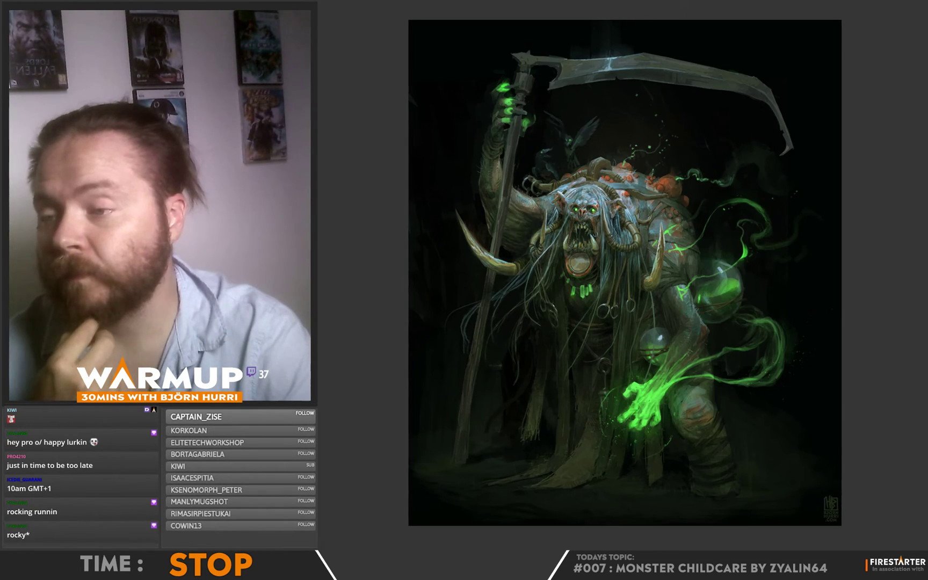
pyautogui.hotkey('ctrl', 'Tab')
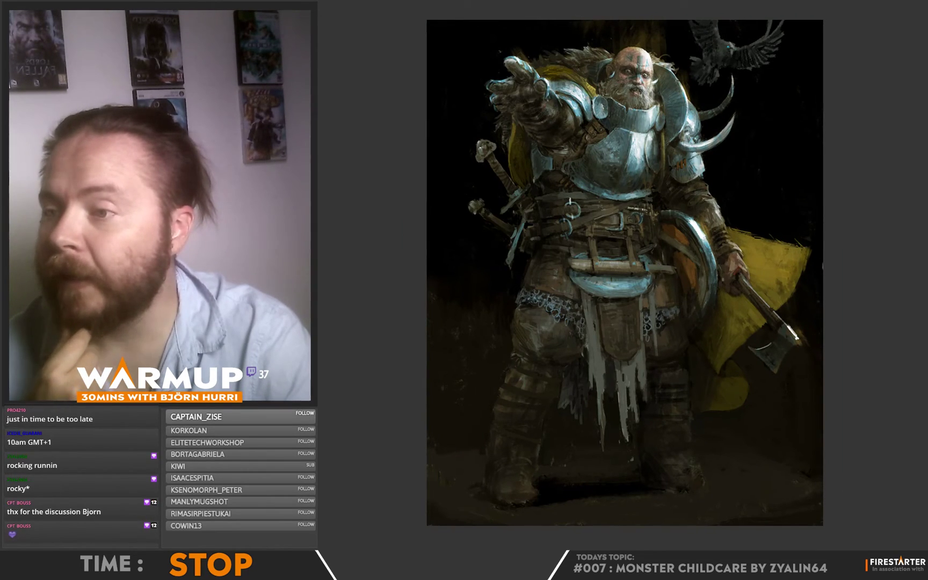
pyautogui.hotkey('ctrl', 'Tab')
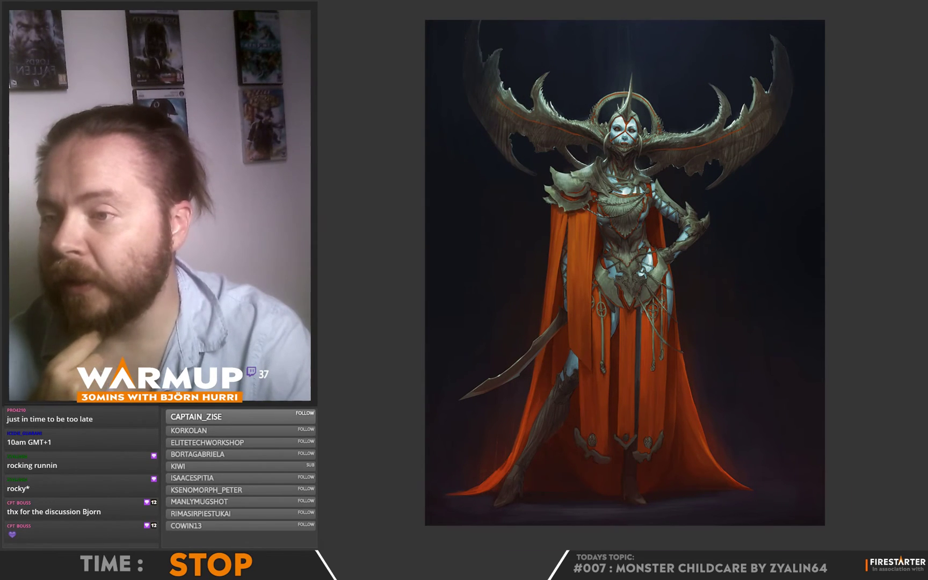
pyautogui.hotkey('ctrl', 'Tab')
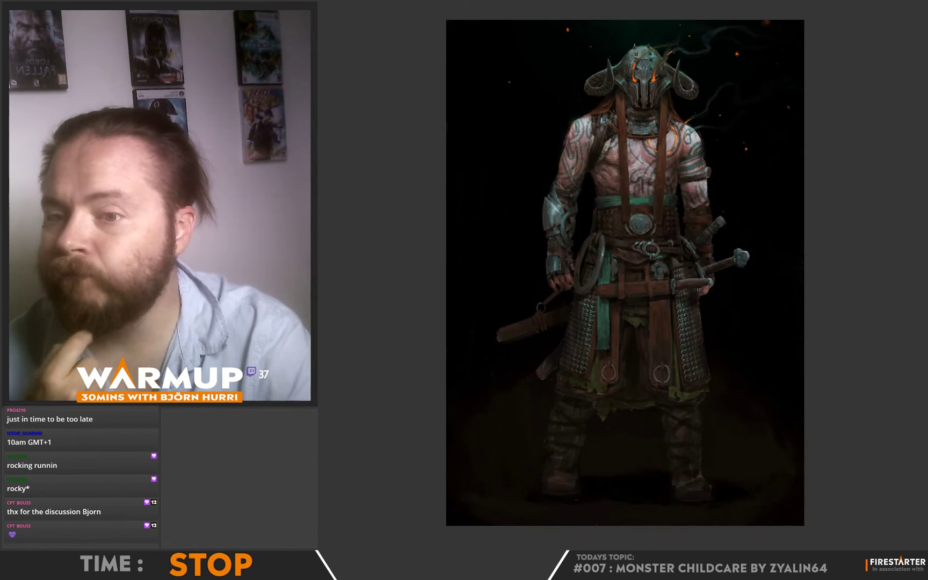
pyautogui.hotkey('ctrl', 'Tab')
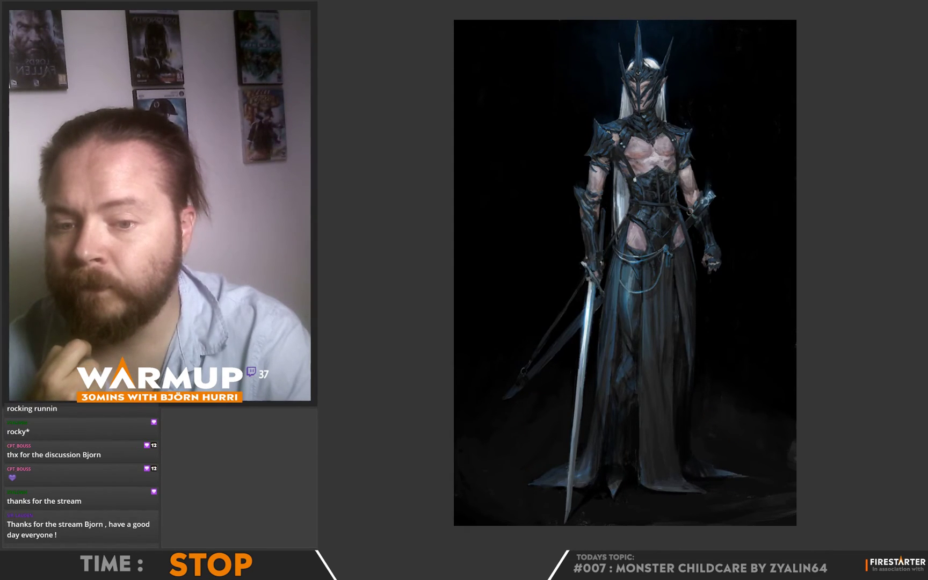
pyautogui.press('Right')
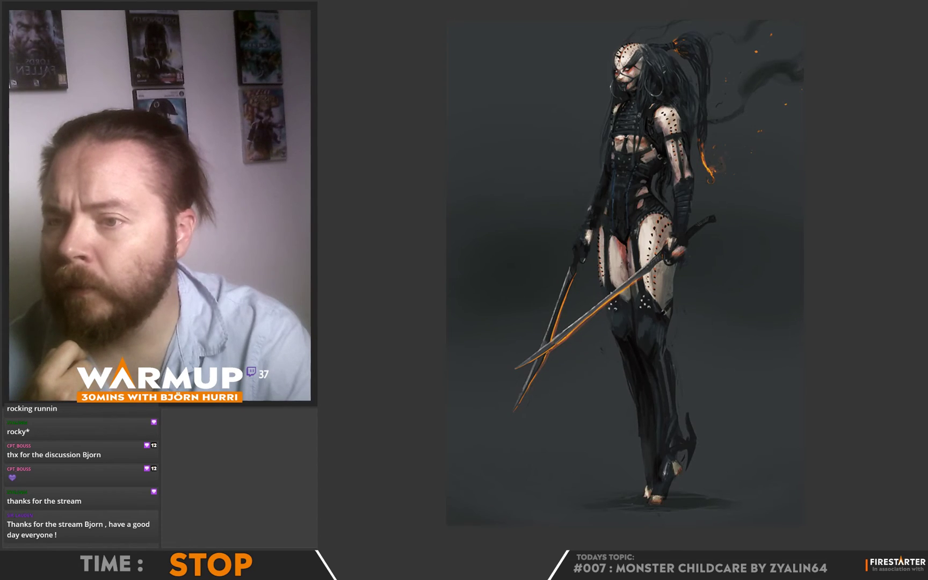
pyautogui.press('Right')
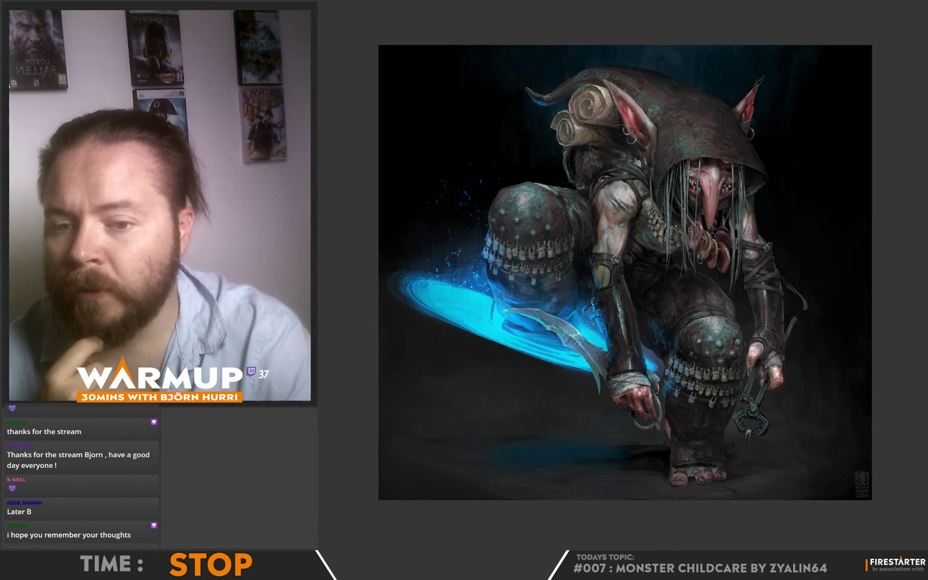
pyautogui.press('Right')
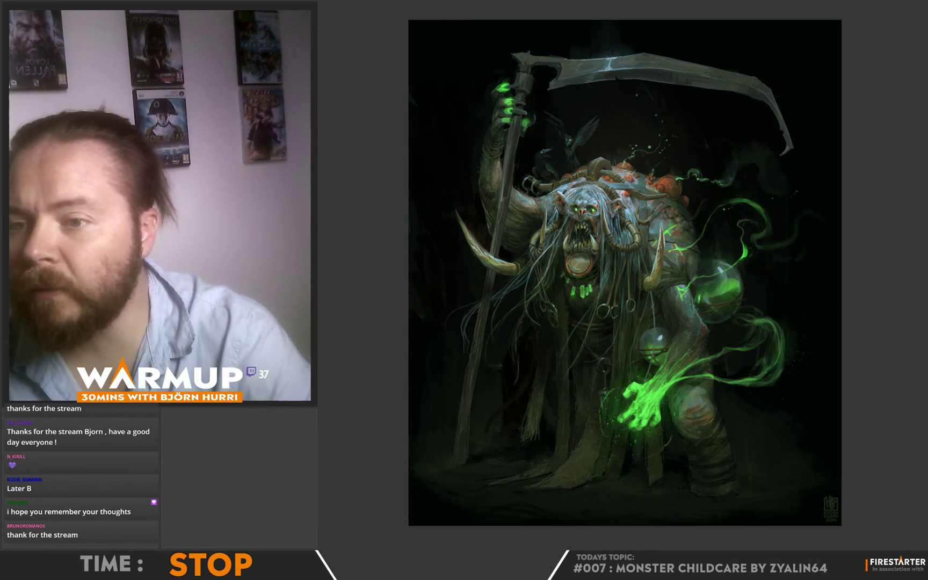
pyautogui.press('Right')
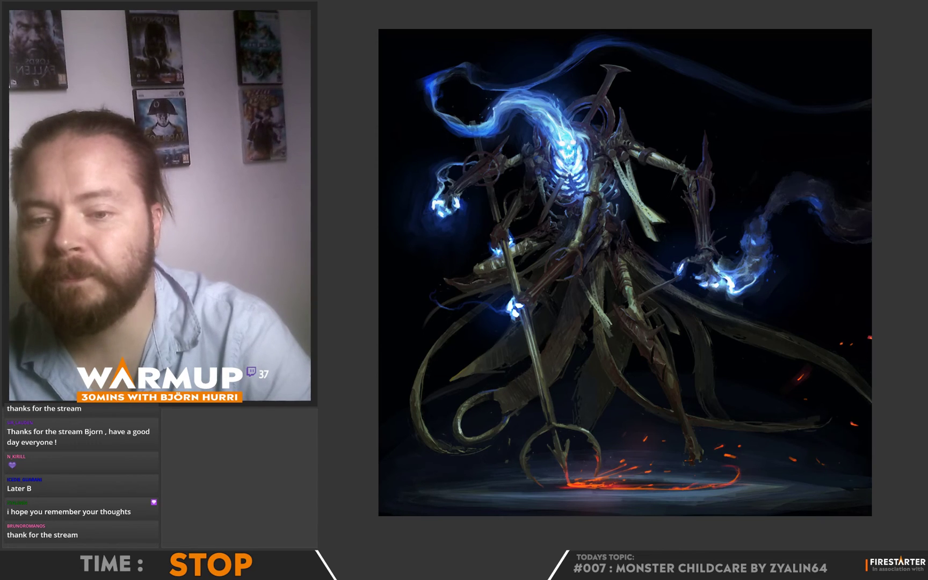
pyautogui.press('Right')
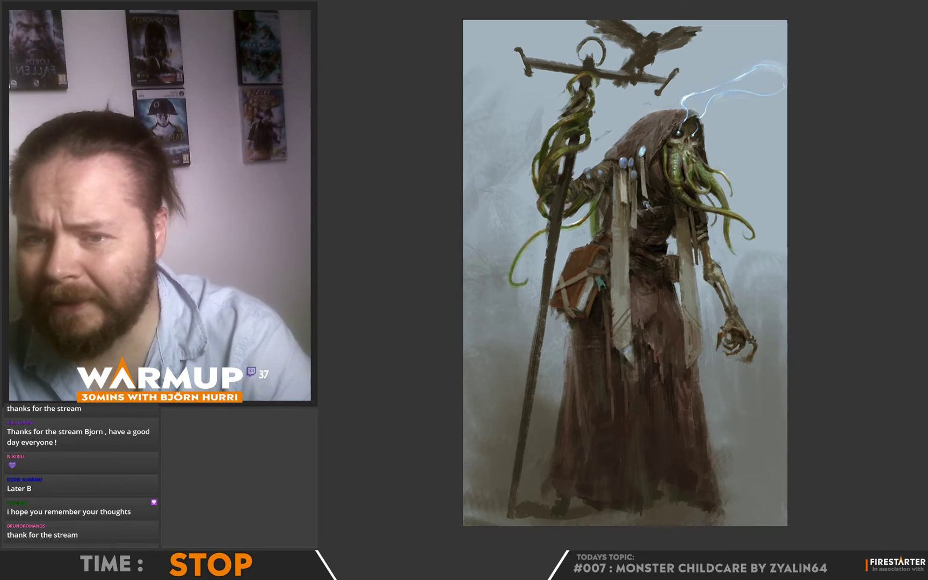
pyautogui.press('Right')
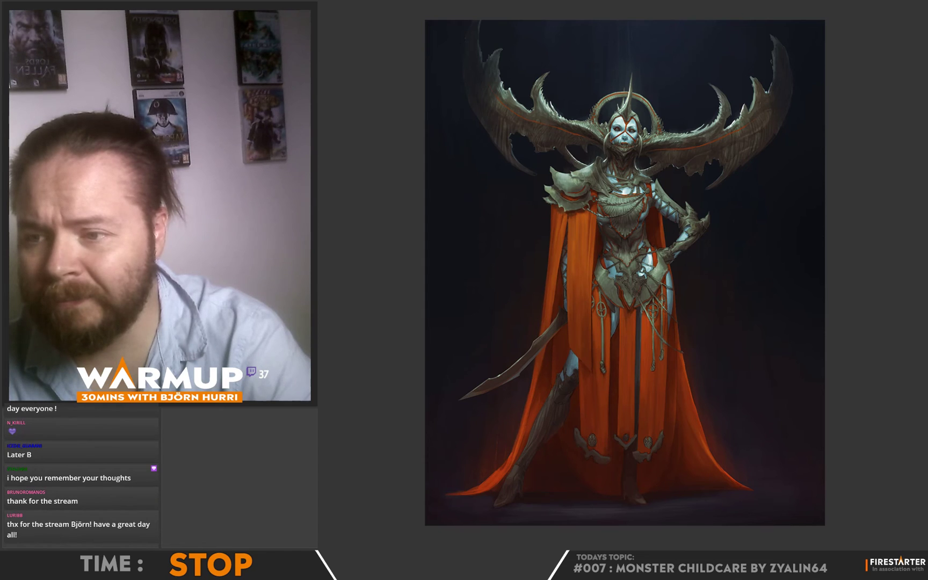
pyautogui.press('Right')
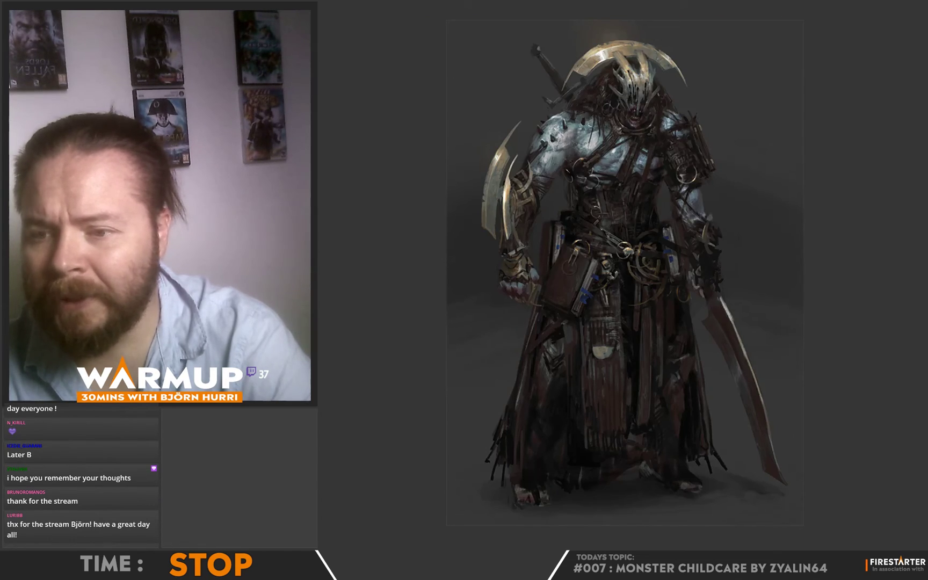
pyautogui.press('Right')
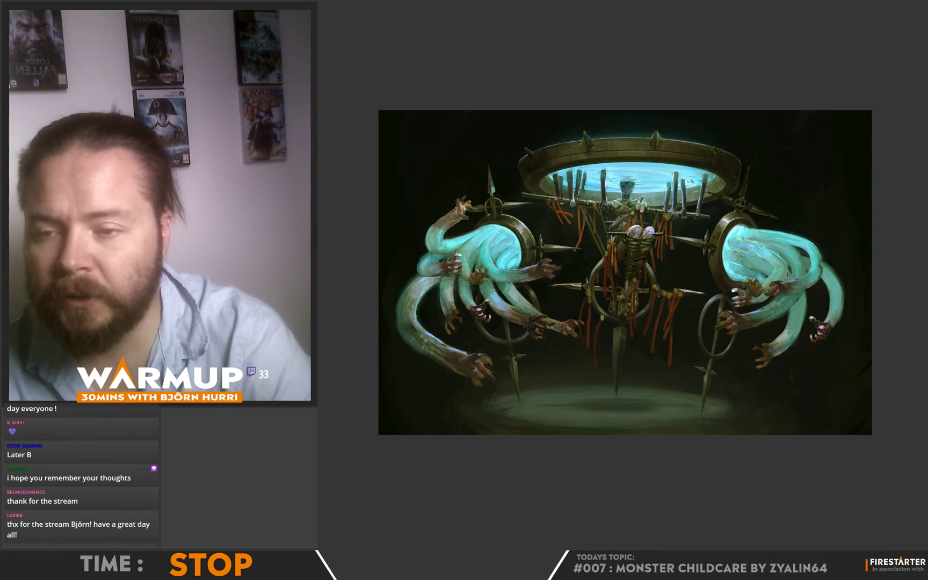
pyautogui.press('Right')
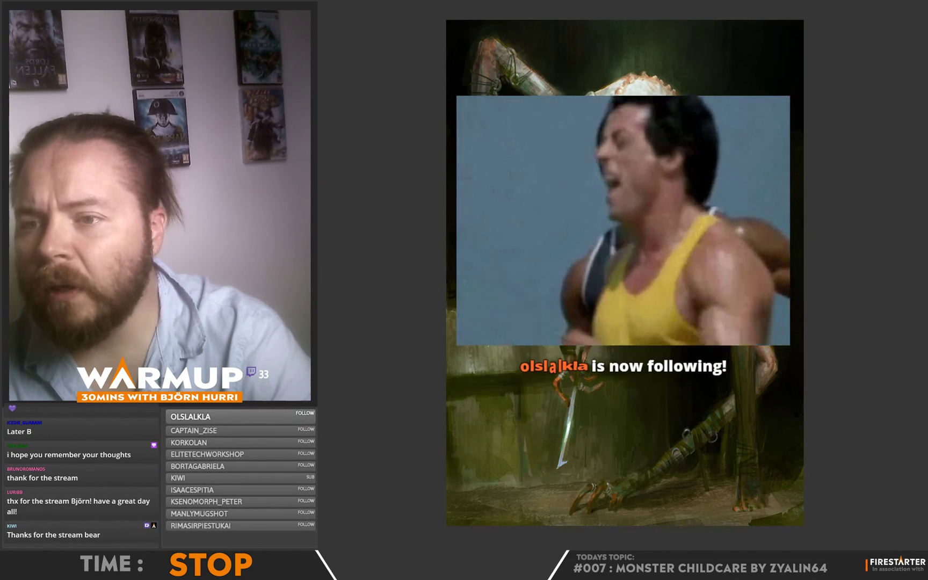
pyautogui.press('Right')
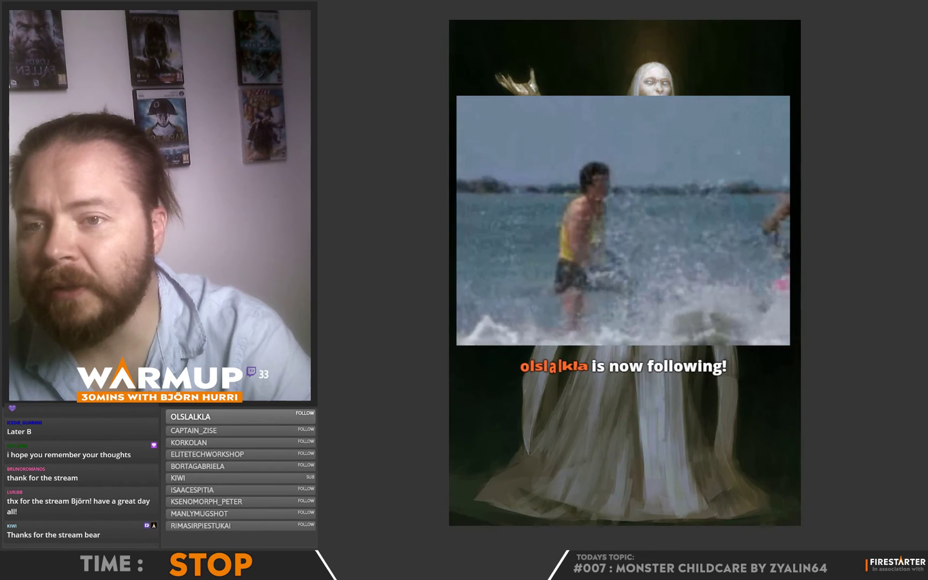